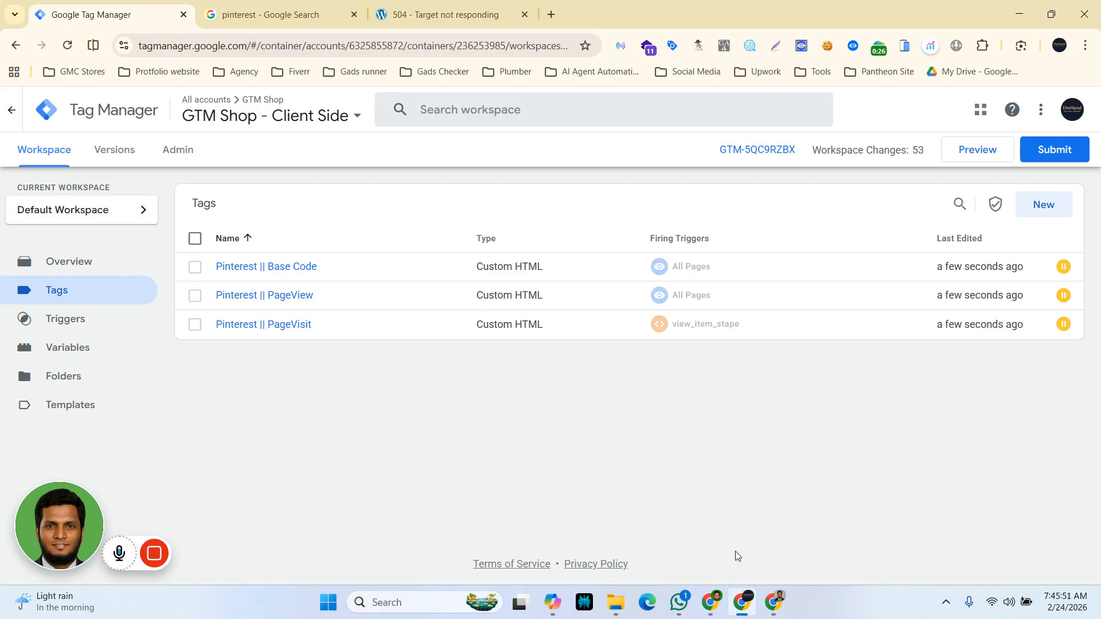
# Step: Open Pinterest from the Google search results
pyautogui.click(281, 15)
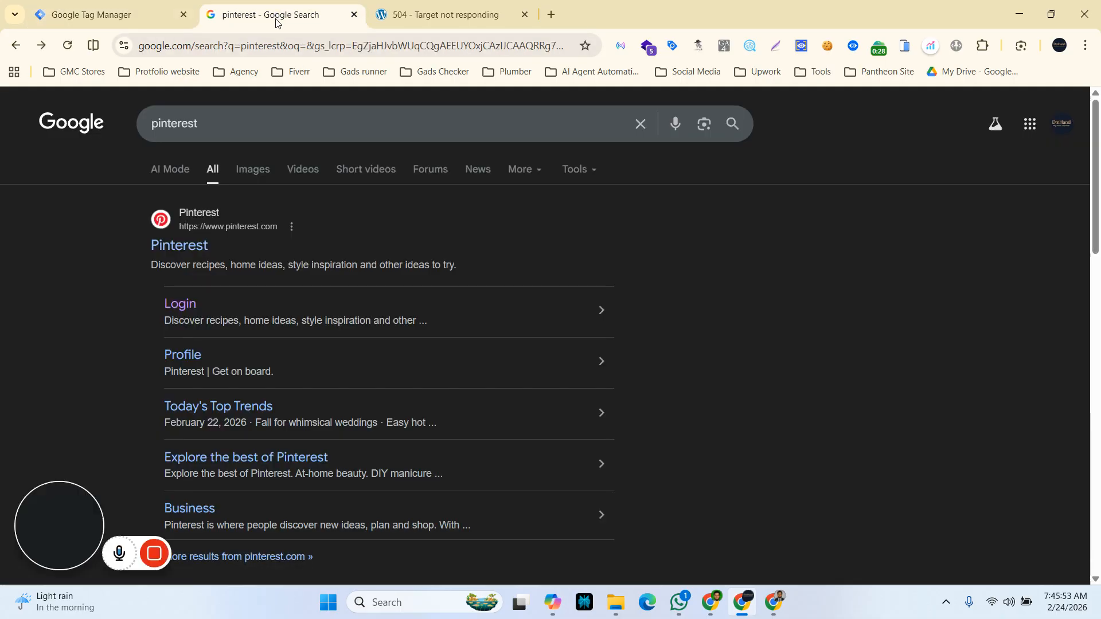
pyautogui.click(184, 307)
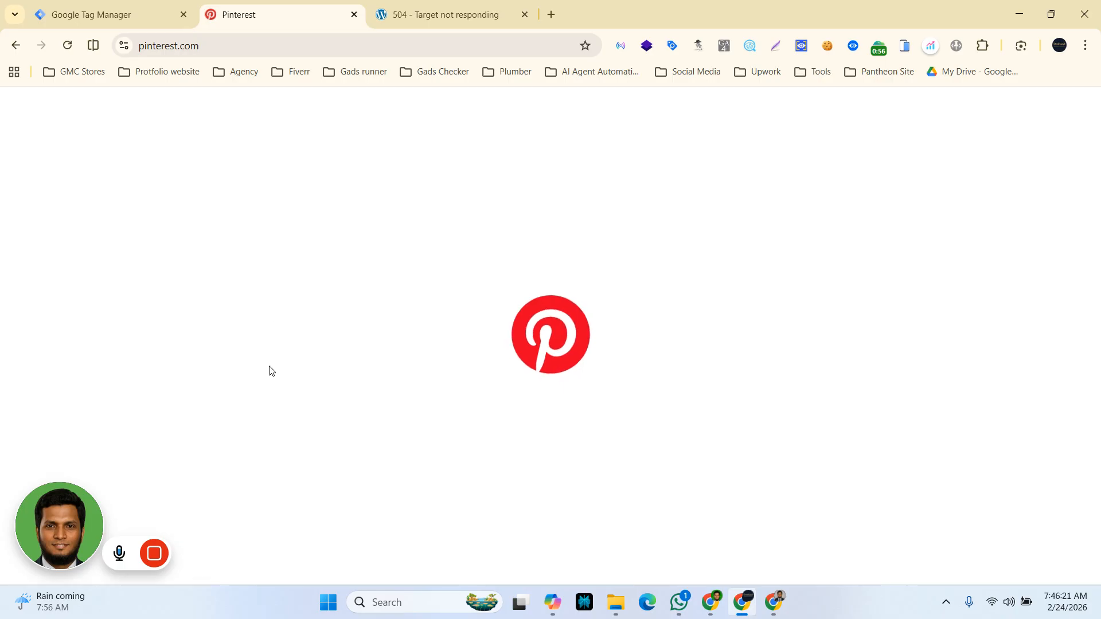
pyautogui.moveTo(152, 553)
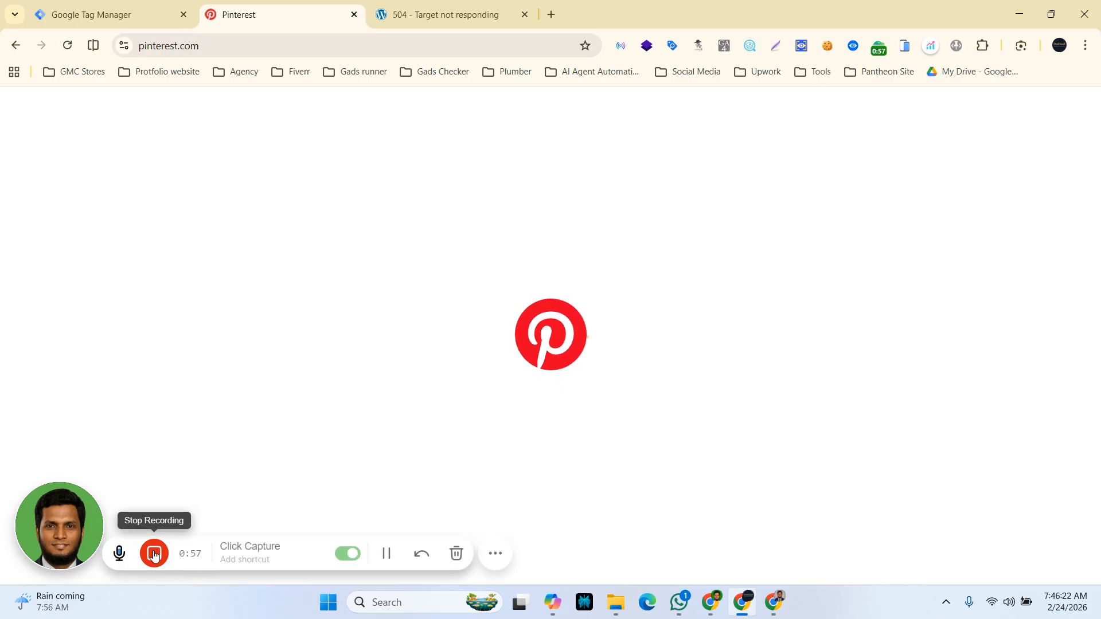
pyautogui.click(386, 554)
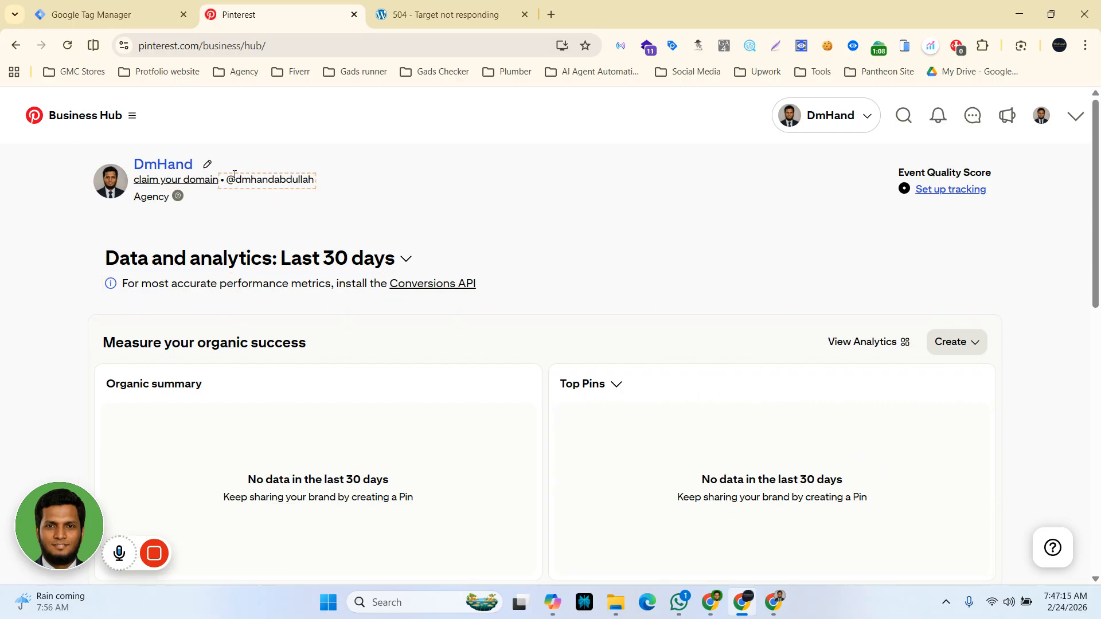
# Step: Open Business Manager from the Business Hub navigation menu
pyautogui.click(133, 125)
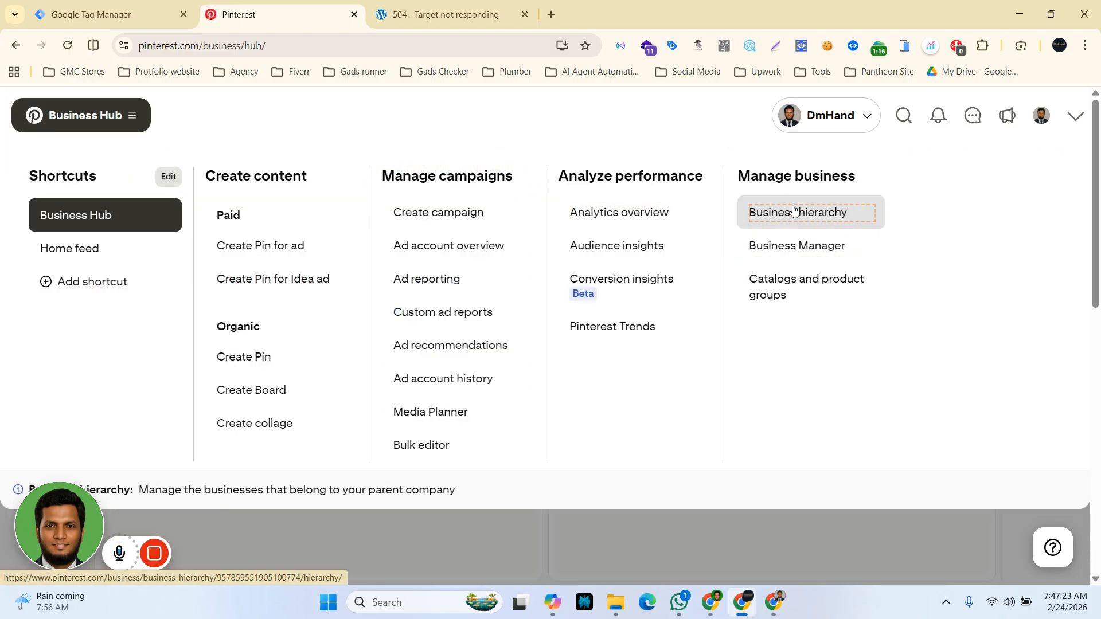
pyautogui.click(812, 251)
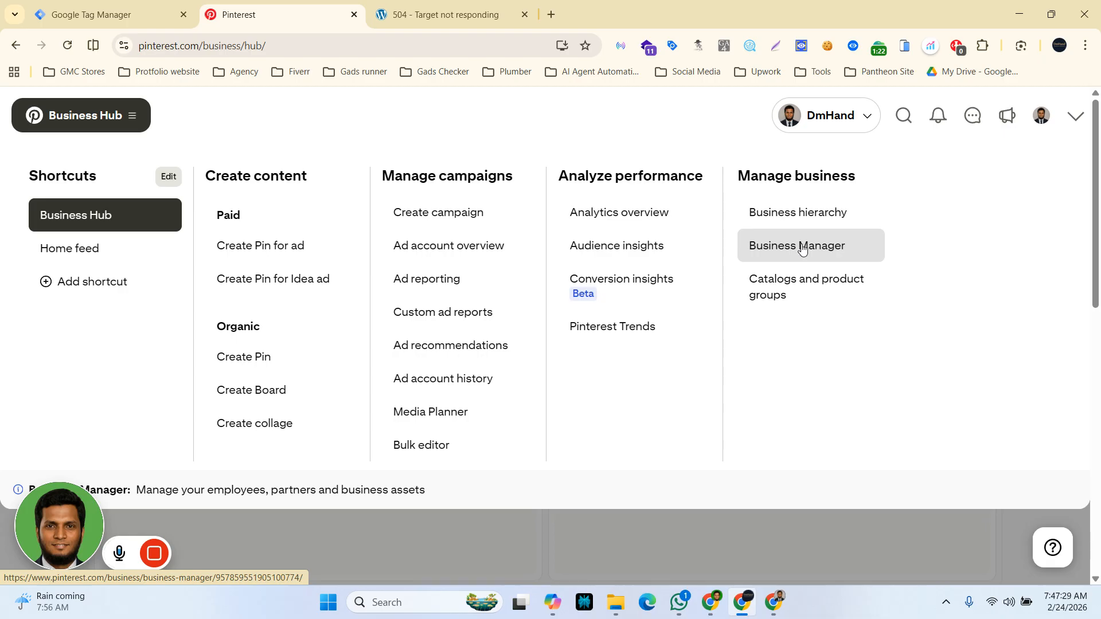
pyautogui.click(801, 248)
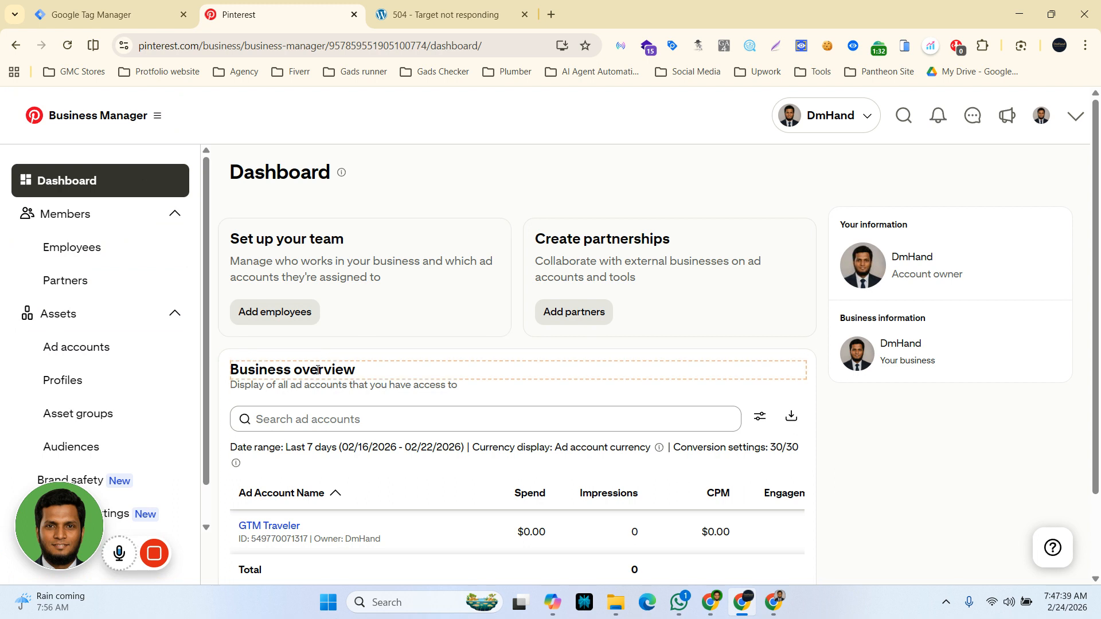
# Step: Open the details of the GTM Traveler ad account under Ad accounts
pyautogui.scroll(-2, 318, 369)
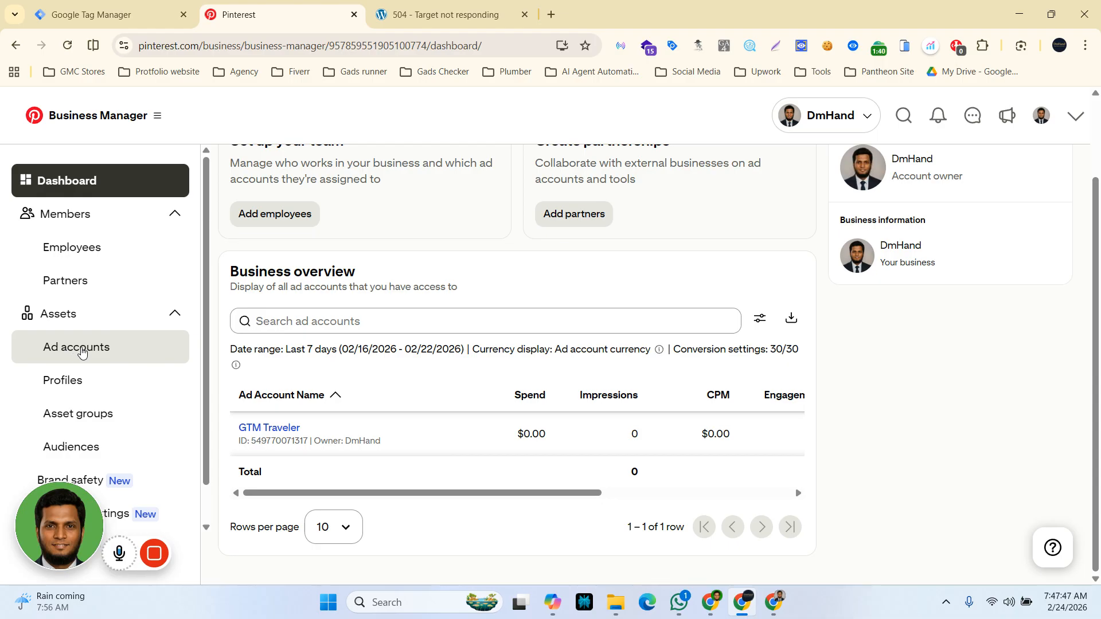
pyautogui.click(81, 358)
pyautogui.click(92, 353)
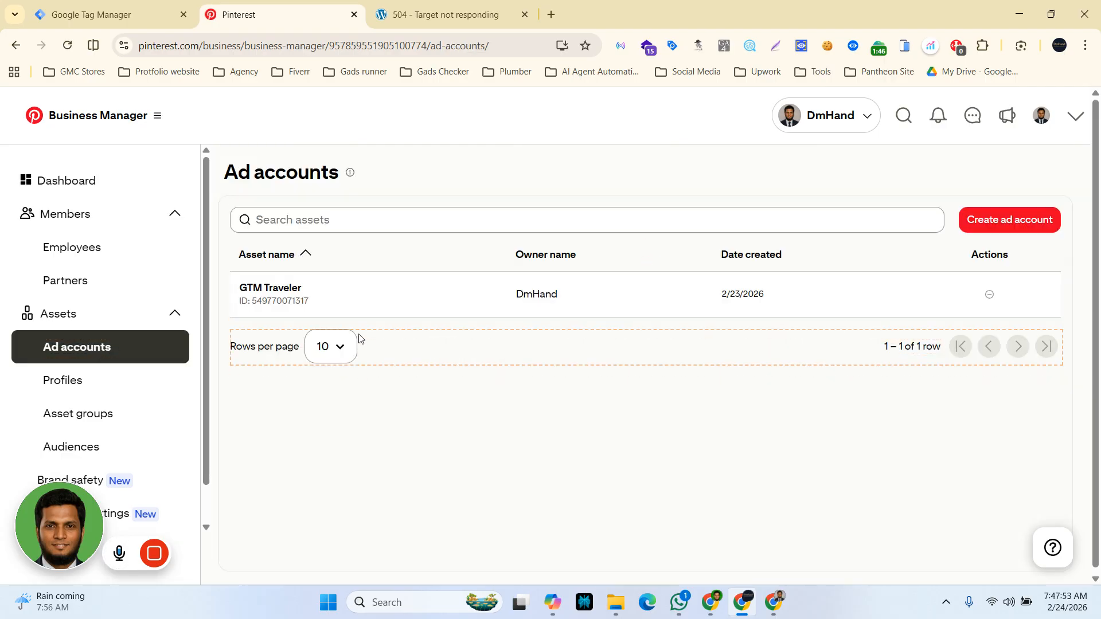
pyautogui.click(280, 293)
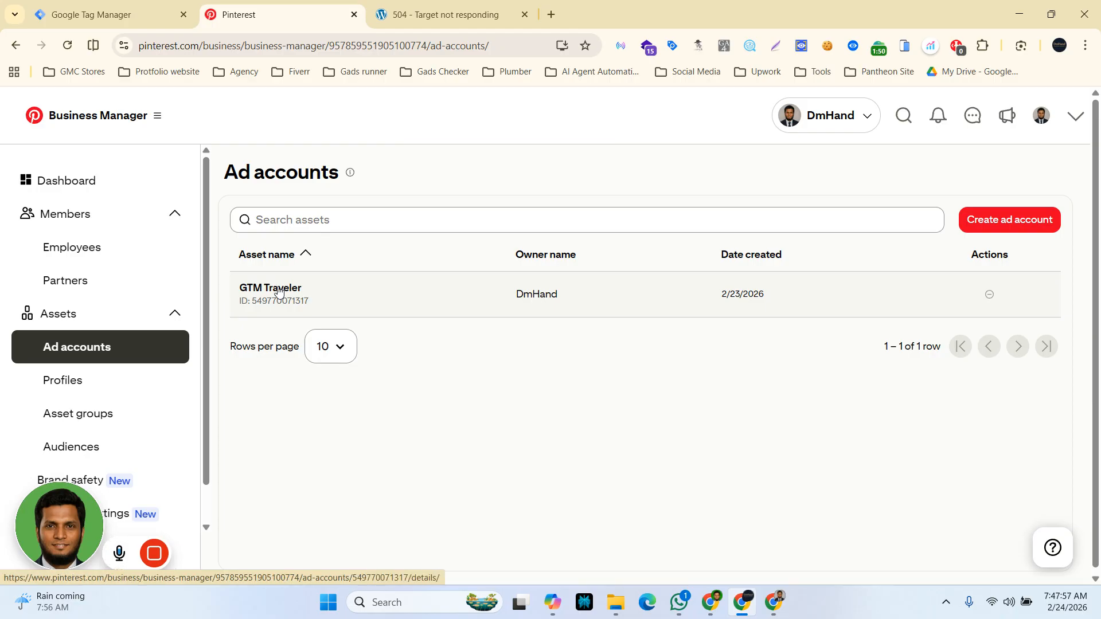
pyautogui.click(280, 291)
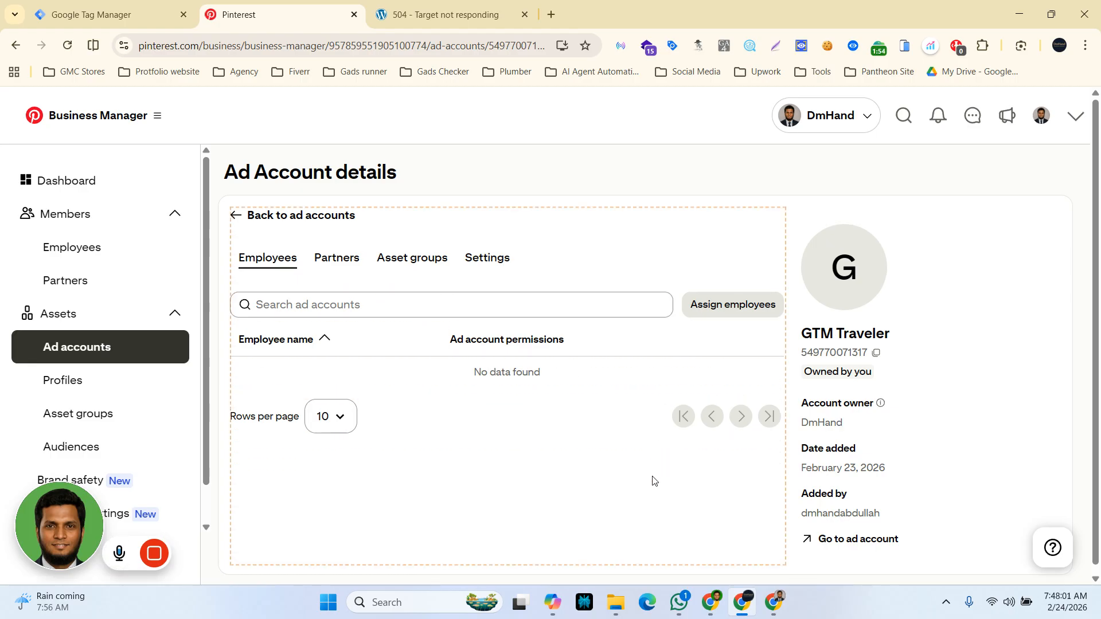
# Step: Go to the GTM Traveler ad account and open its reporting view
pyautogui.scroll(-1, 653, 479)
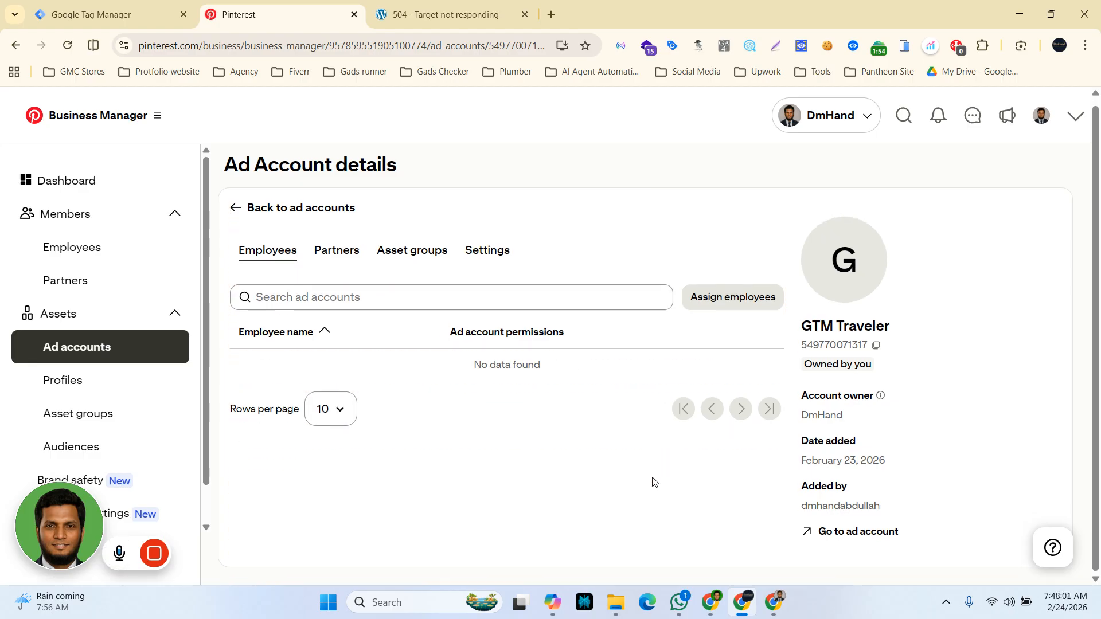
pyautogui.click(808, 533)
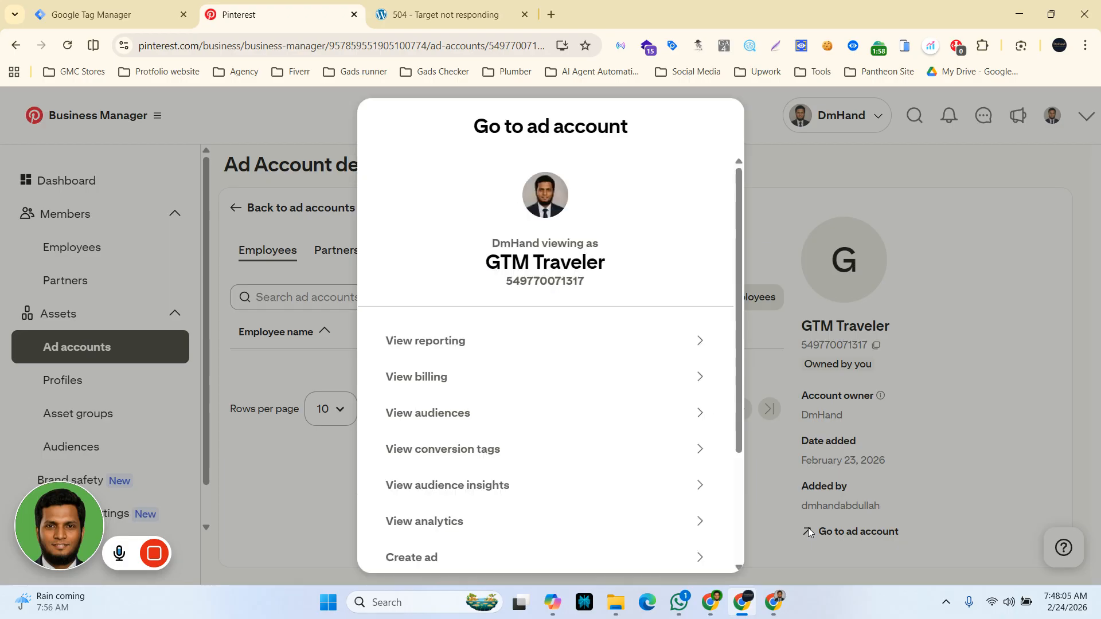
pyautogui.click(447, 343)
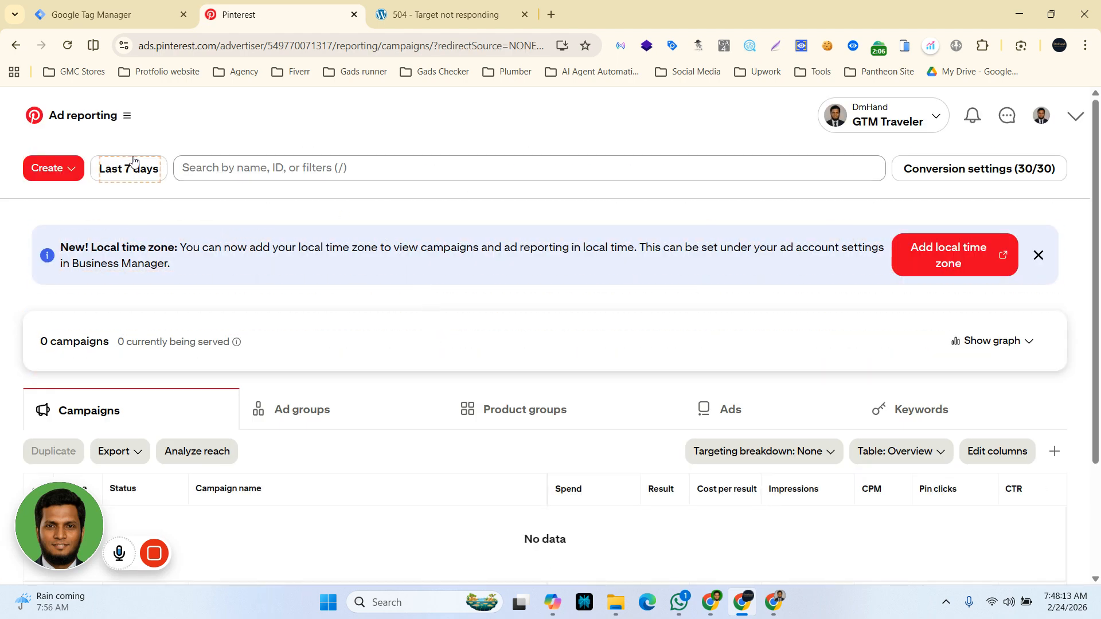
# Step: Open Tag manager under Conversions and start installing the Pinterest tag
pyautogui.click(127, 118)
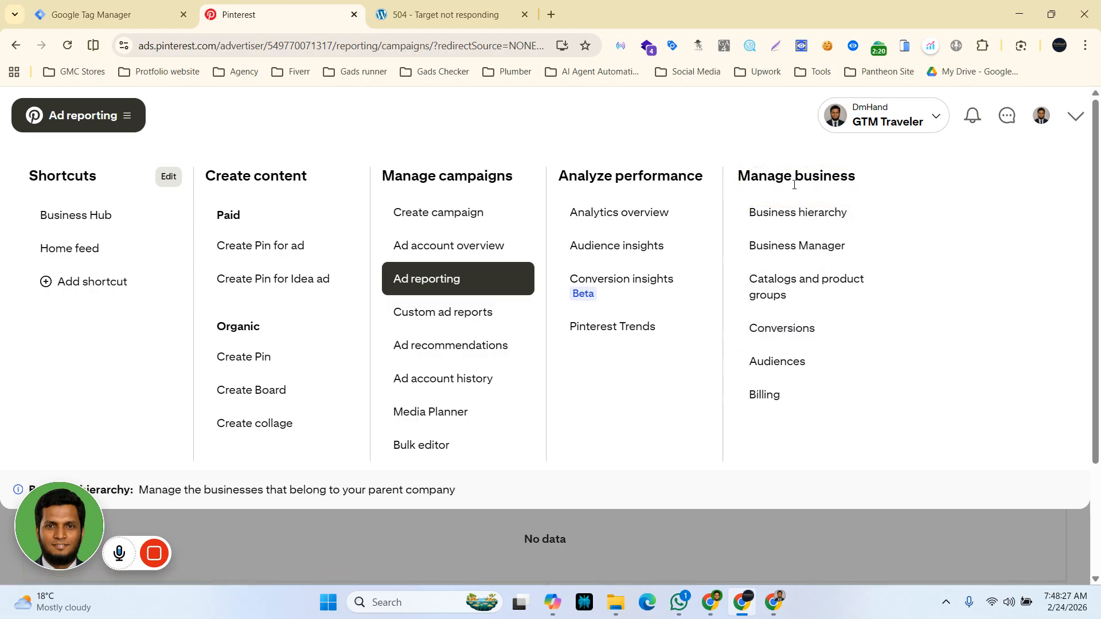
pyautogui.click(790, 333)
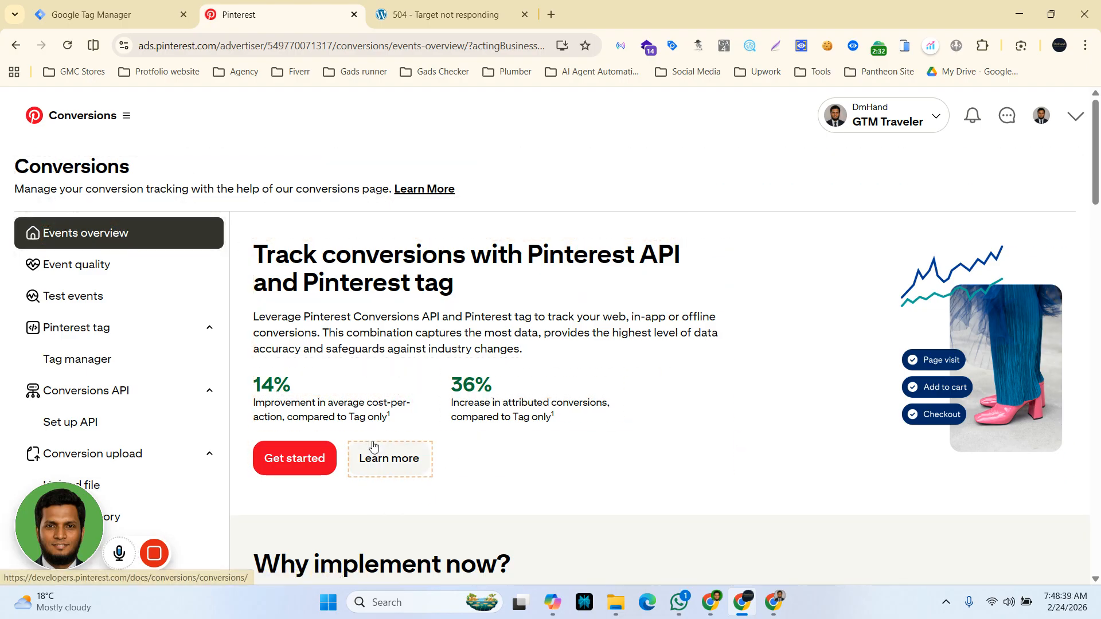
pyautogui.scroll(-1, 374, 446)
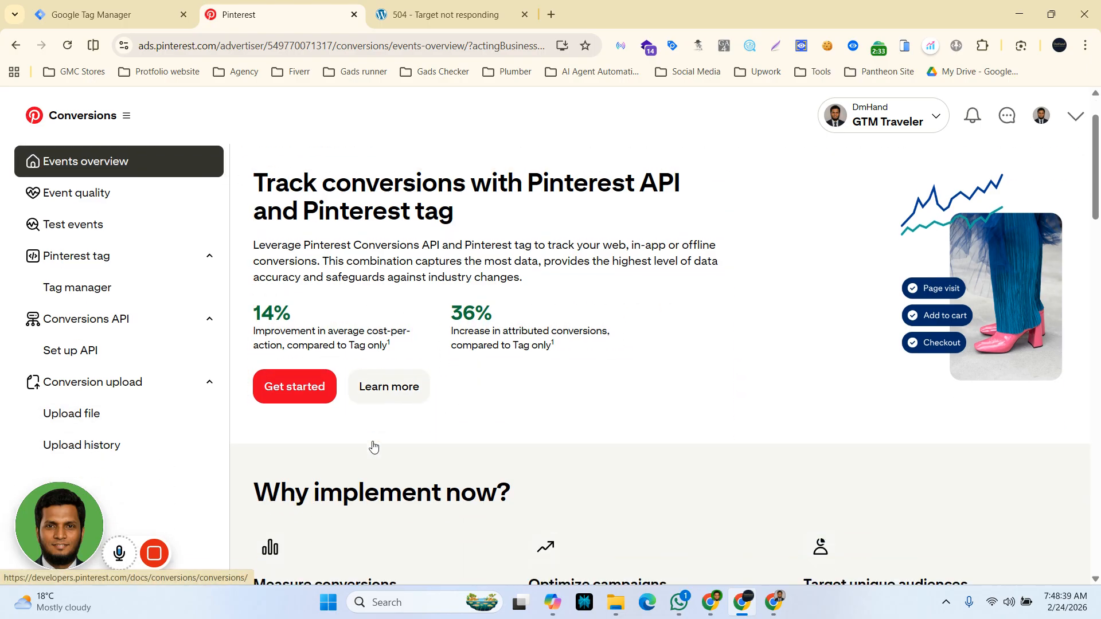
pyautogui.click(74, 290)
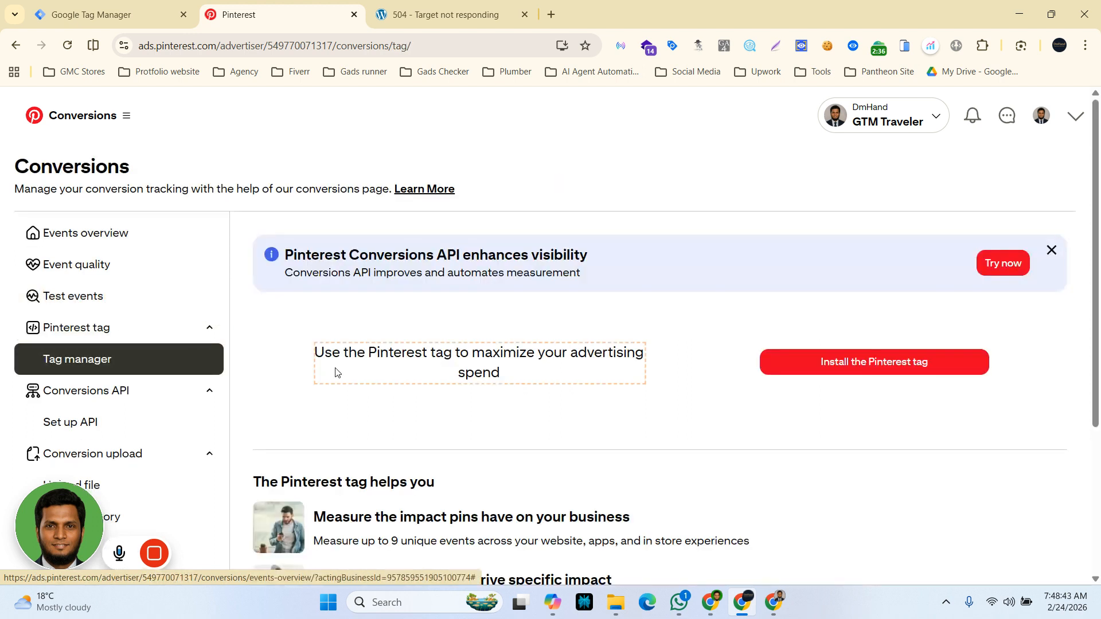
pyautogui.scroll(-1, 339, 373)
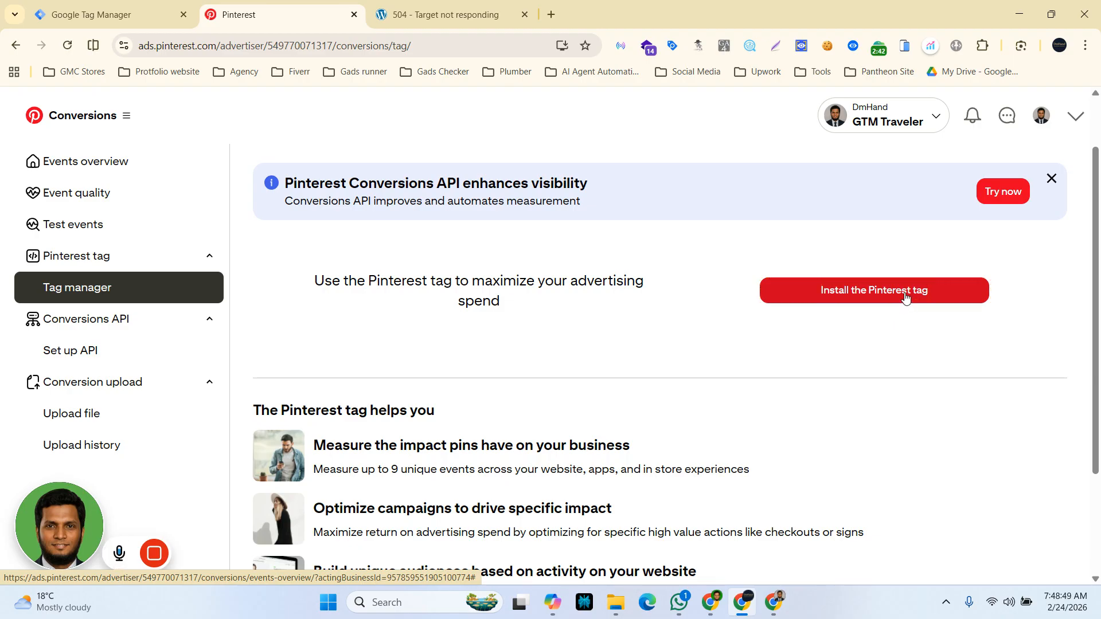
pyautogui.click(904, 296)
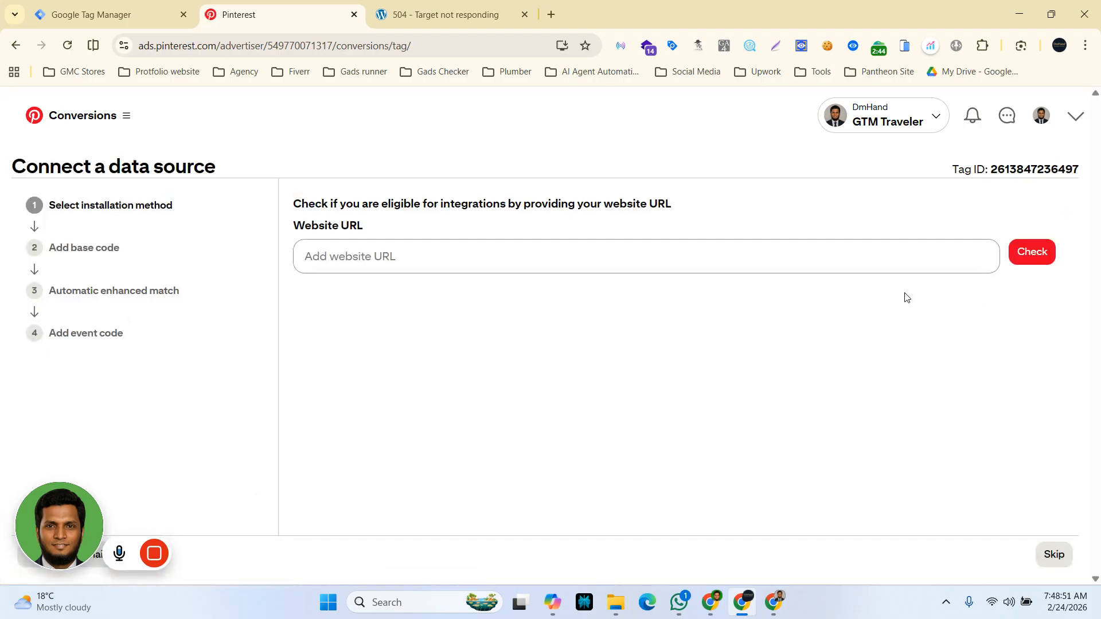
# Step: Copy the site address from the site tab, paste it as the Website URL, and check eligibility
pyautogui.click(396, 14)
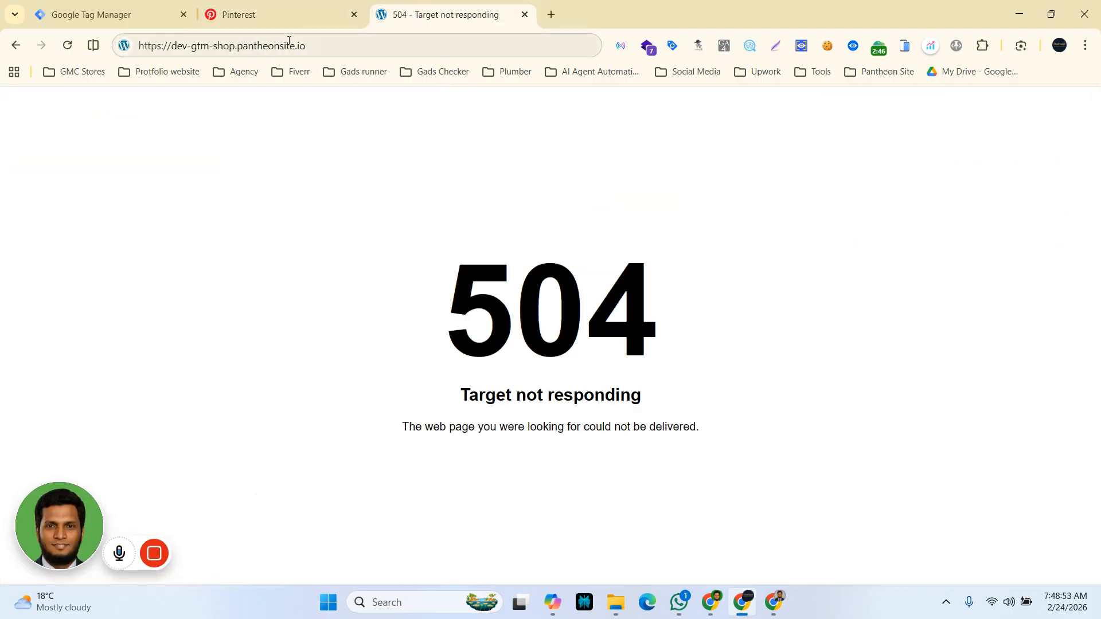
pyautogui.click(331, 42)
pyautogui.hotkey('ctrl', 'c')
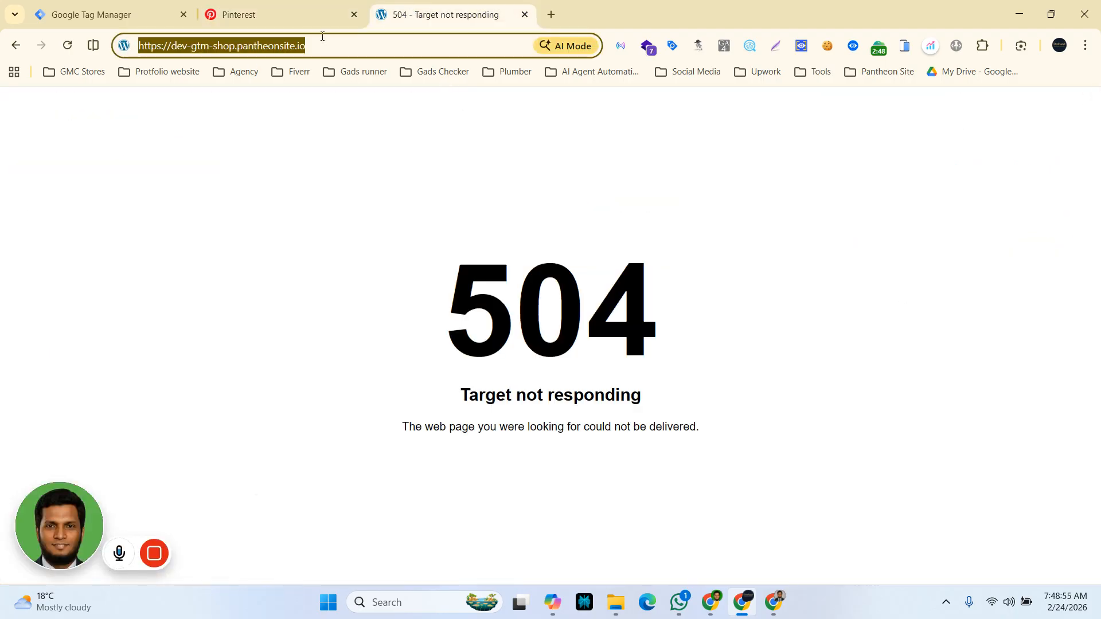
pyautogui.click(251, 14)
pyautogui.click(356, 255)
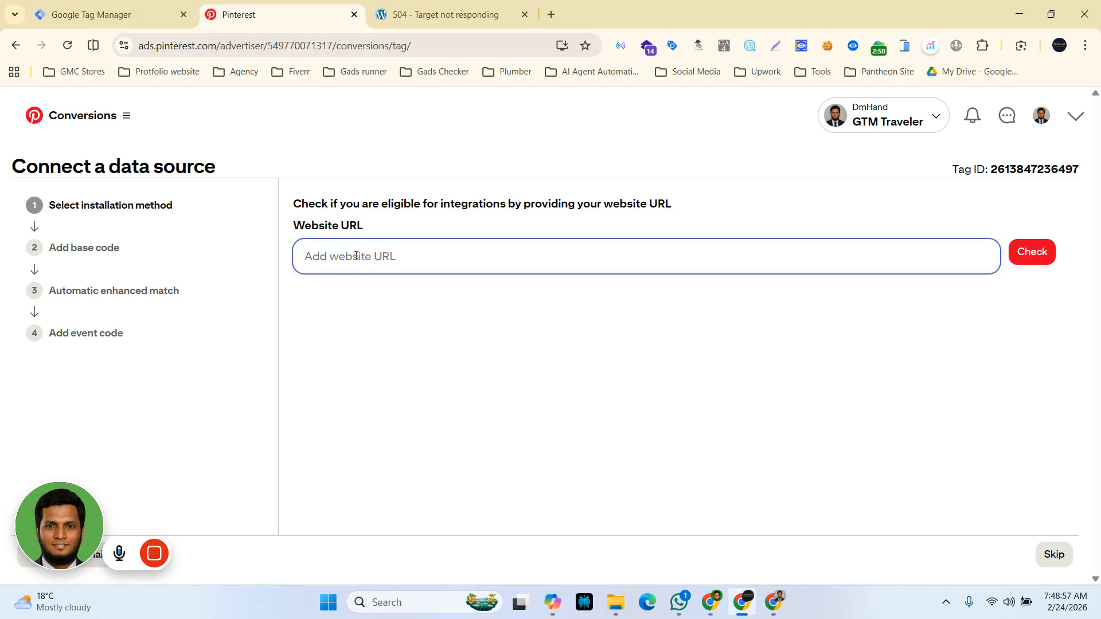
pyautogui.hotkey('ctrl', 'v')
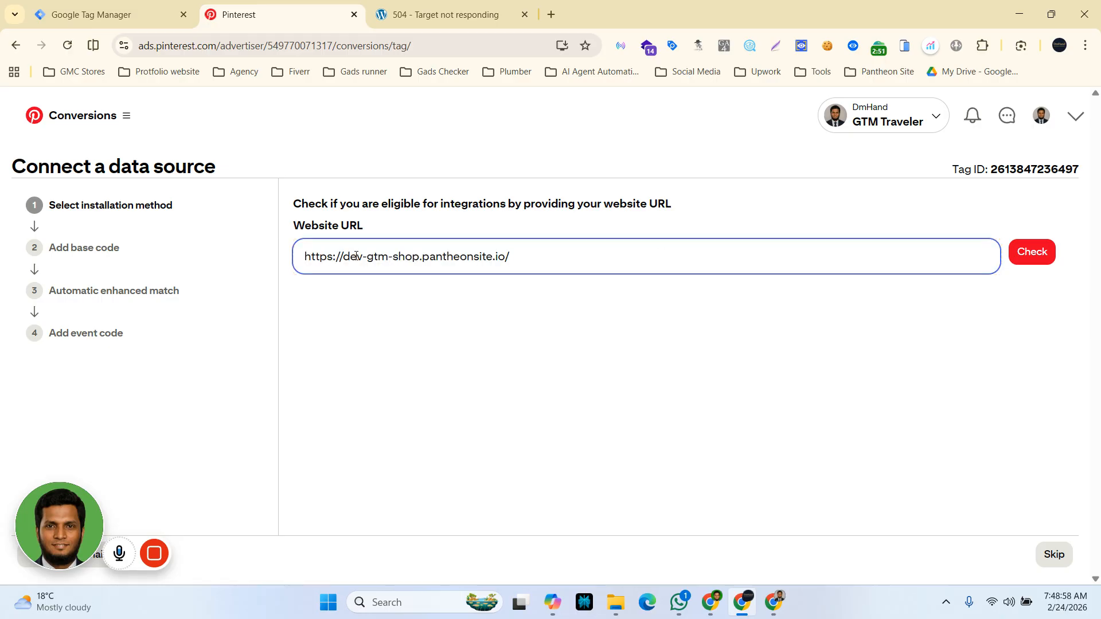
pyautogui.click(1033, 257)
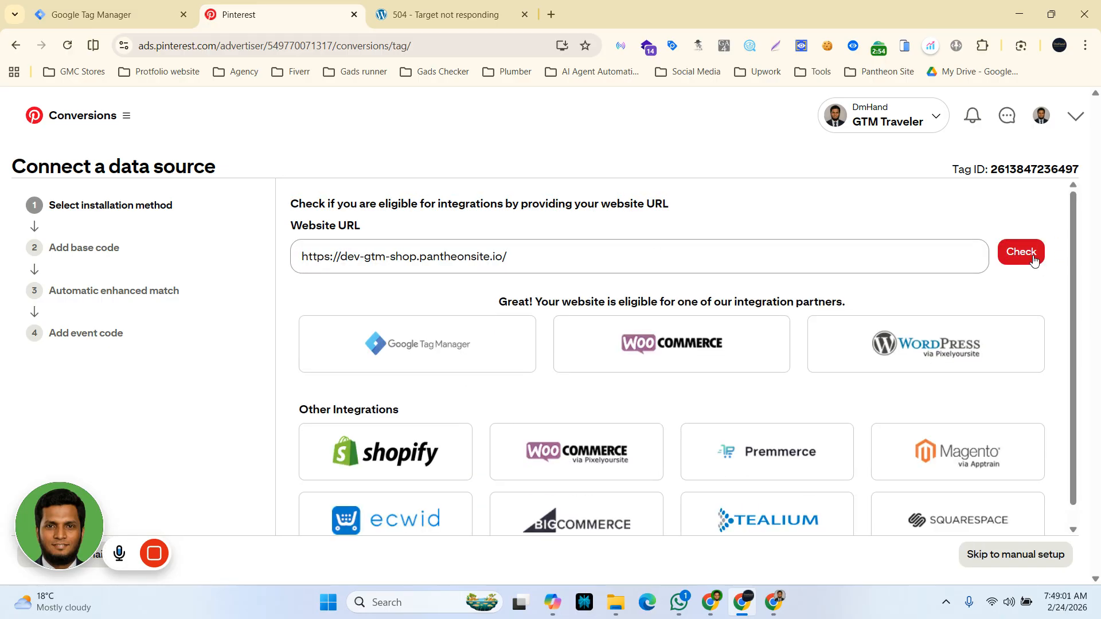
# Step: Skip the integration partners and continue with manual setup
pyautogui.click(468, 474)
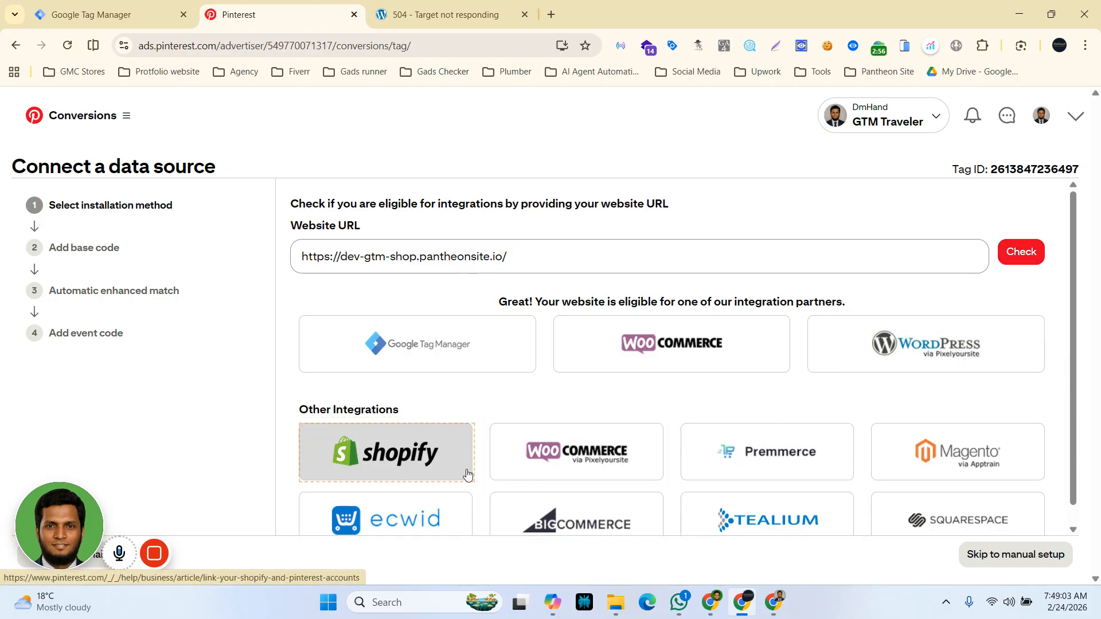
pyautogui.scroll(-1, 469, 477)
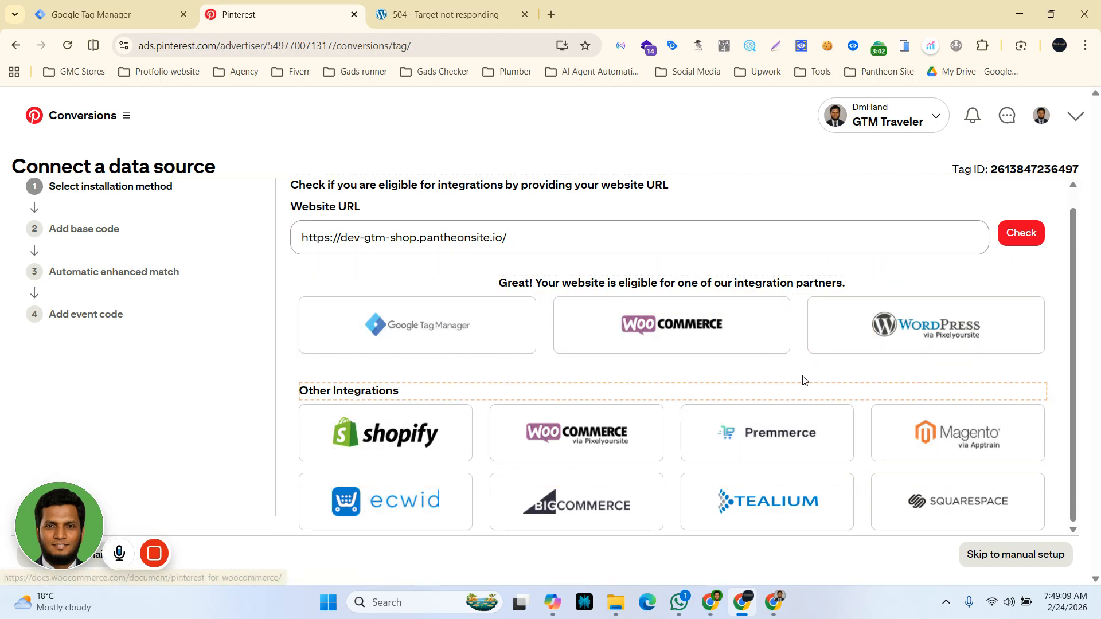
pyautogui.click(510, 357)
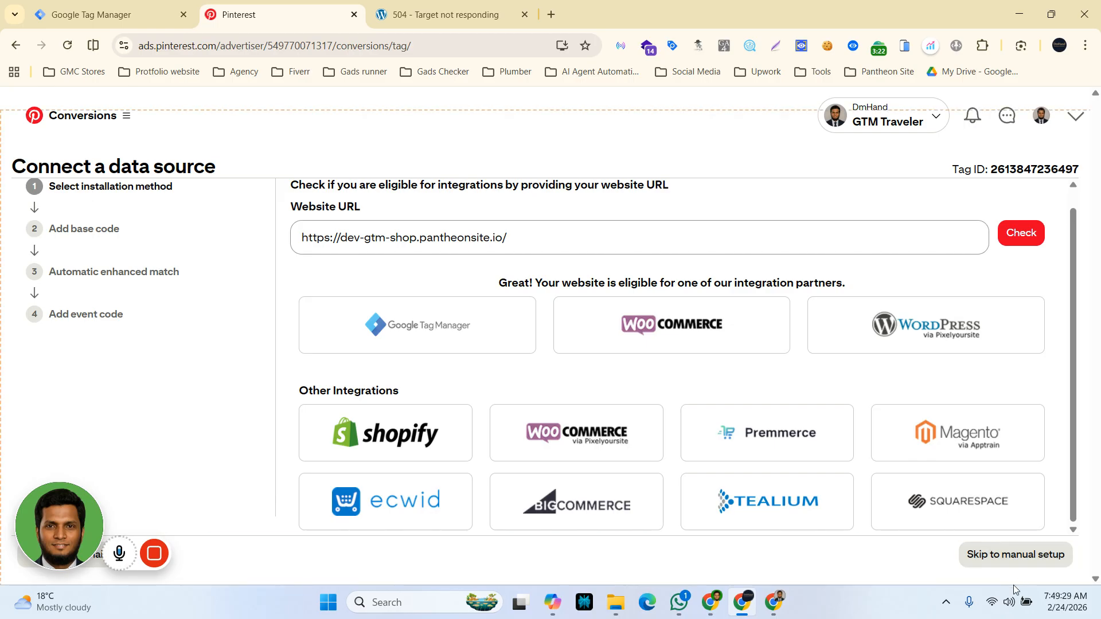
pyautogui.click(992, 564)
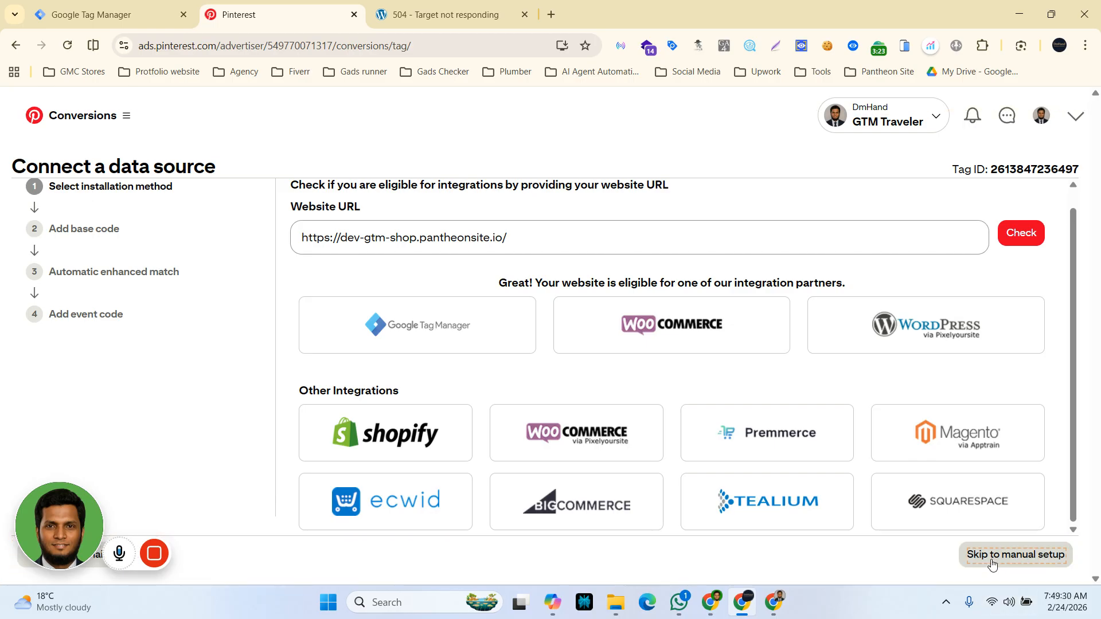
pyautogui.click(1023, 563)
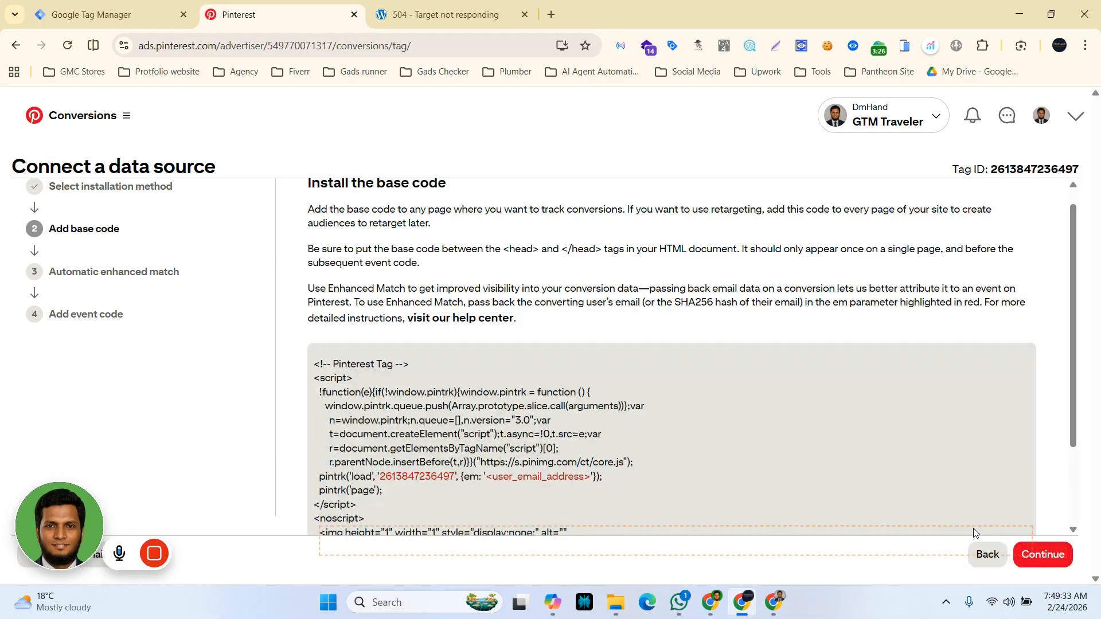
# Step: Select the whole Pinterest base code snippet
pyautogui.scroll(-2, 545, 453)
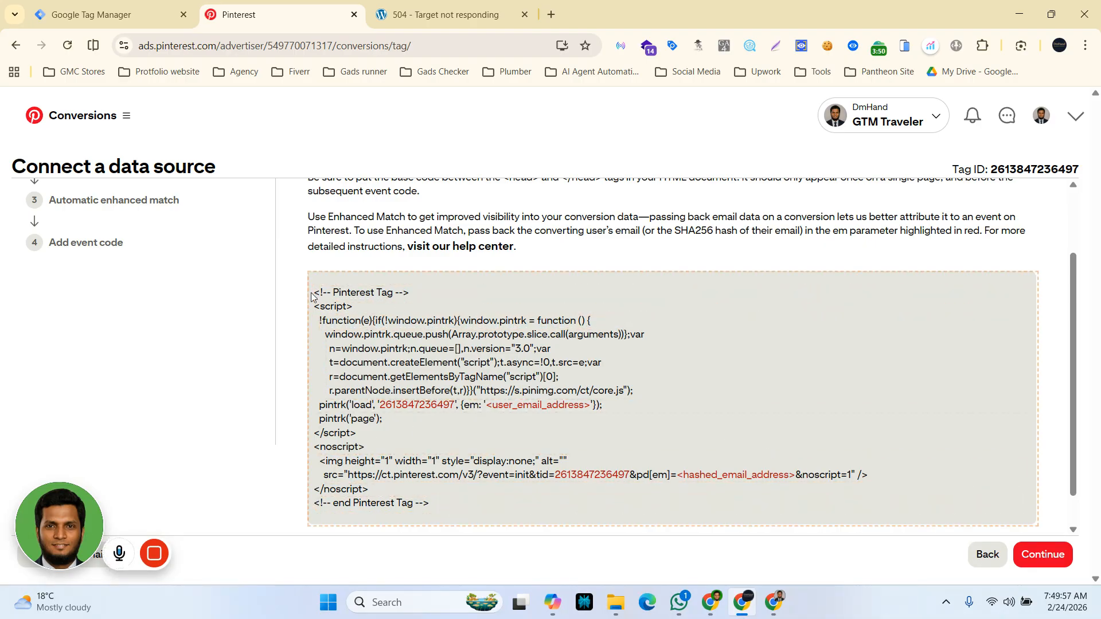
pyautogui.moveTo(311, 291); pyautogui.dragTo(560, 511)
pyautogui.hotkey('ctrl', 'c')
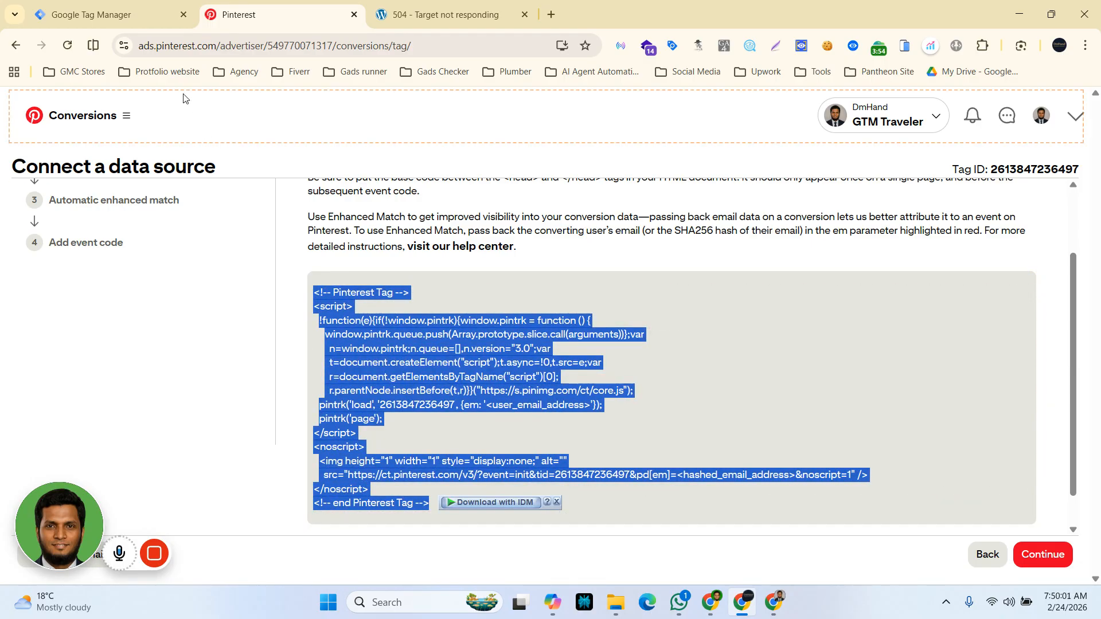
# Step: Switch to Tag Manager and start a new tag of type Custom HTML
pyautogui.click(115, 18)
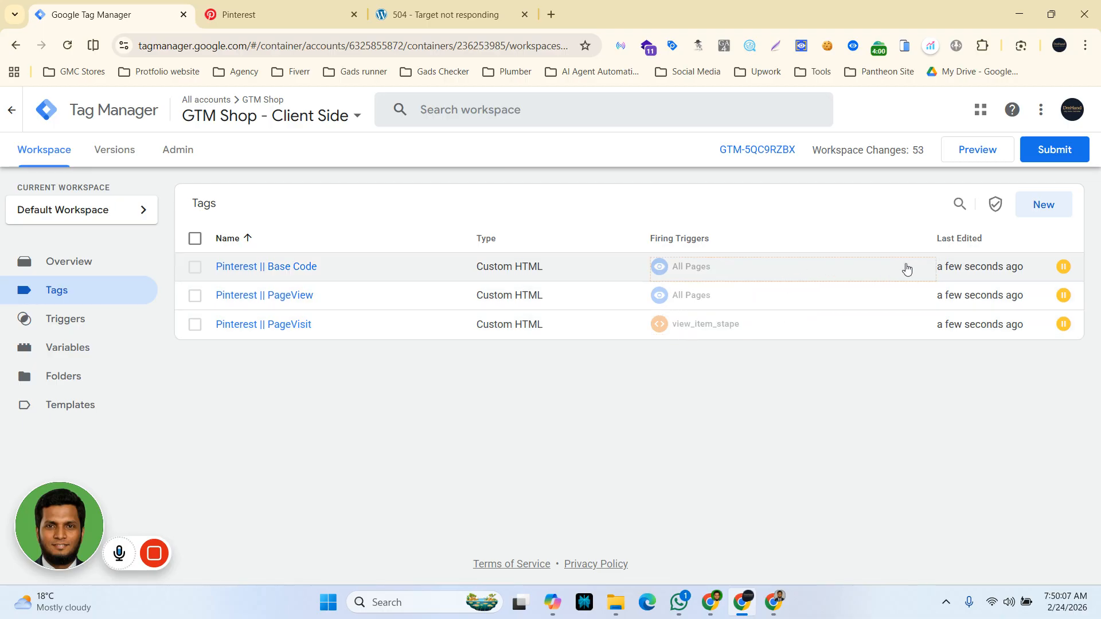
pyautogui.click(1036, 208)
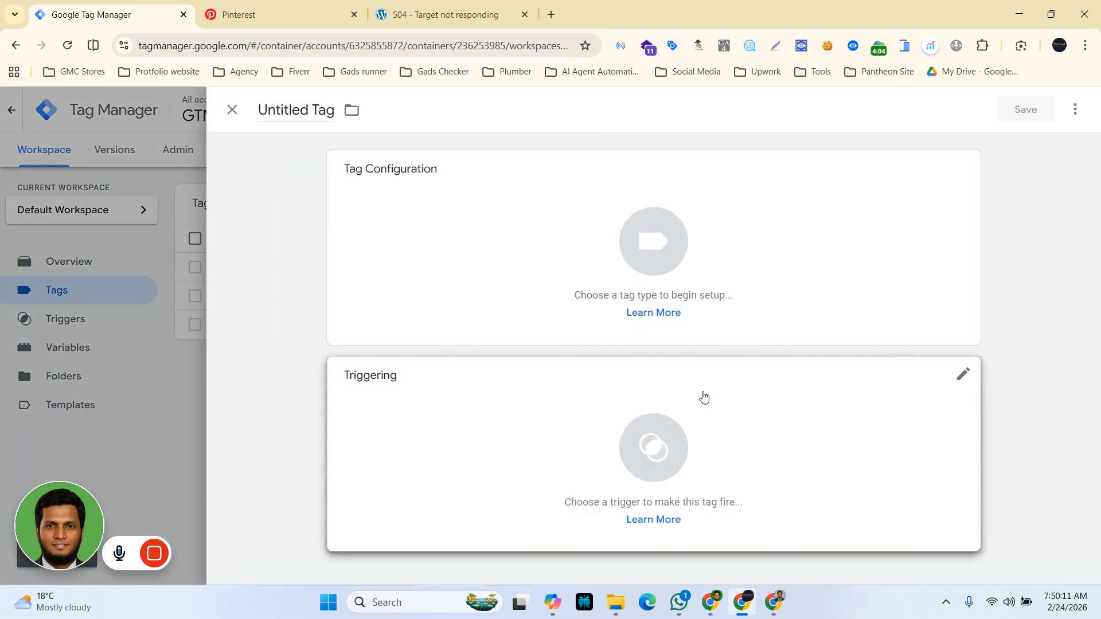
pyautogui.click(634, 215)
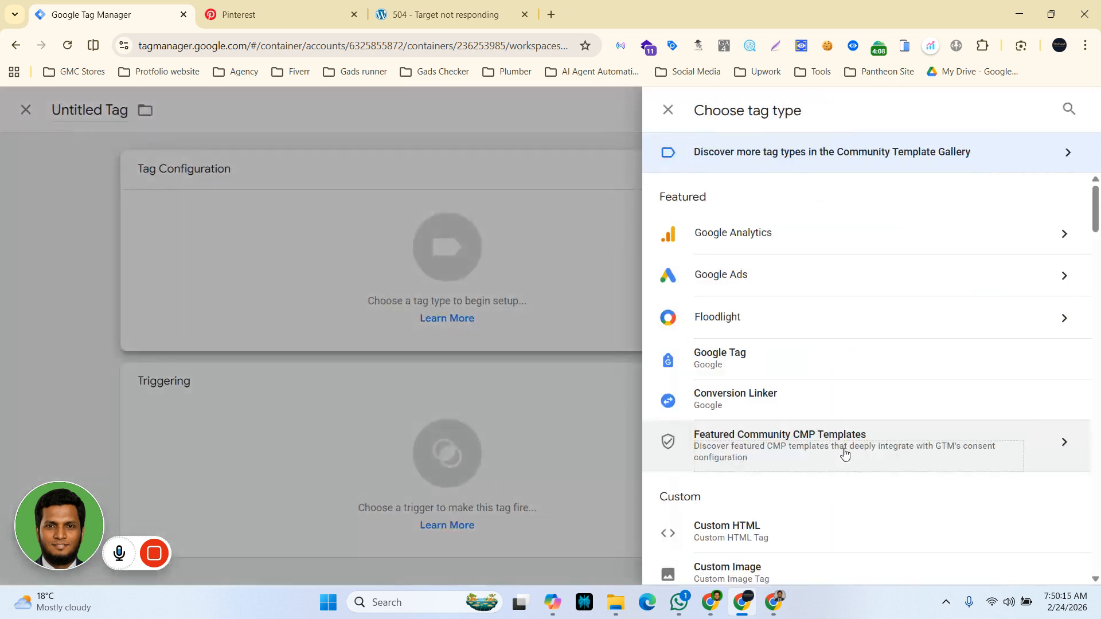
pyautogui.scroll(-3, 844, 453)
pyautogui.click(791, 405)
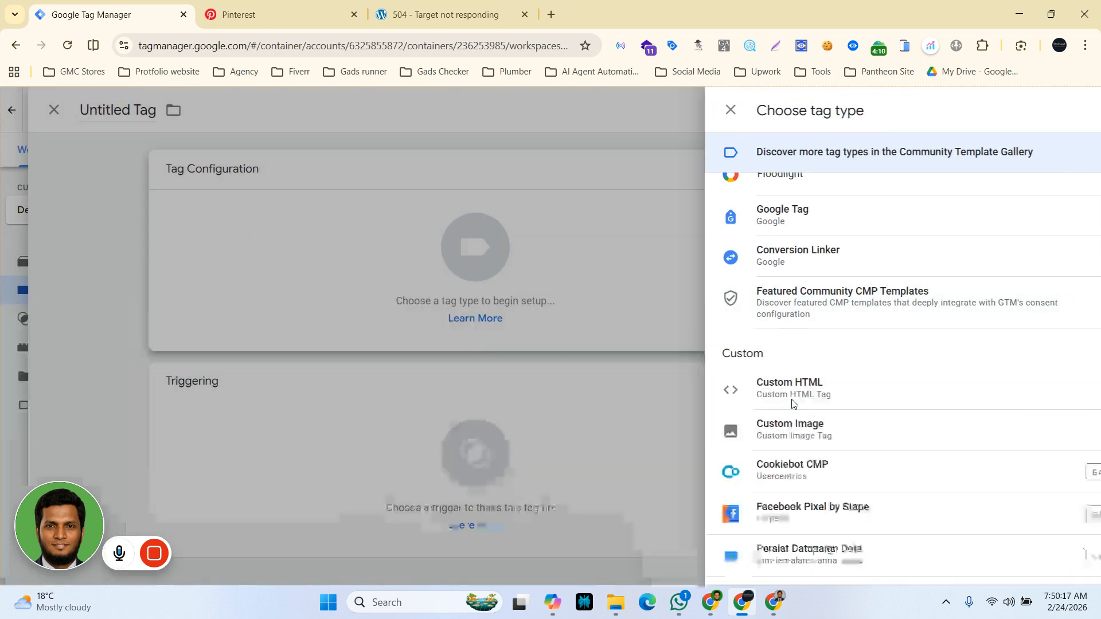
pyautogui.click(419, 315)
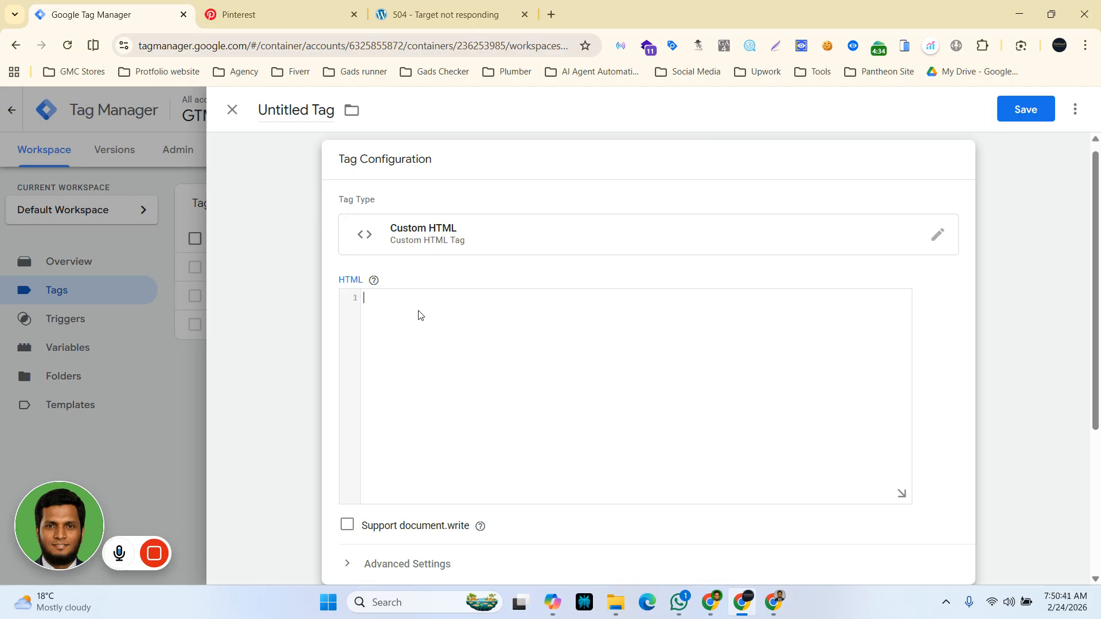
# Step: Paste the copied Pinterest base code into the tag's HTML field
pyautogui.moveTo(374, 280)
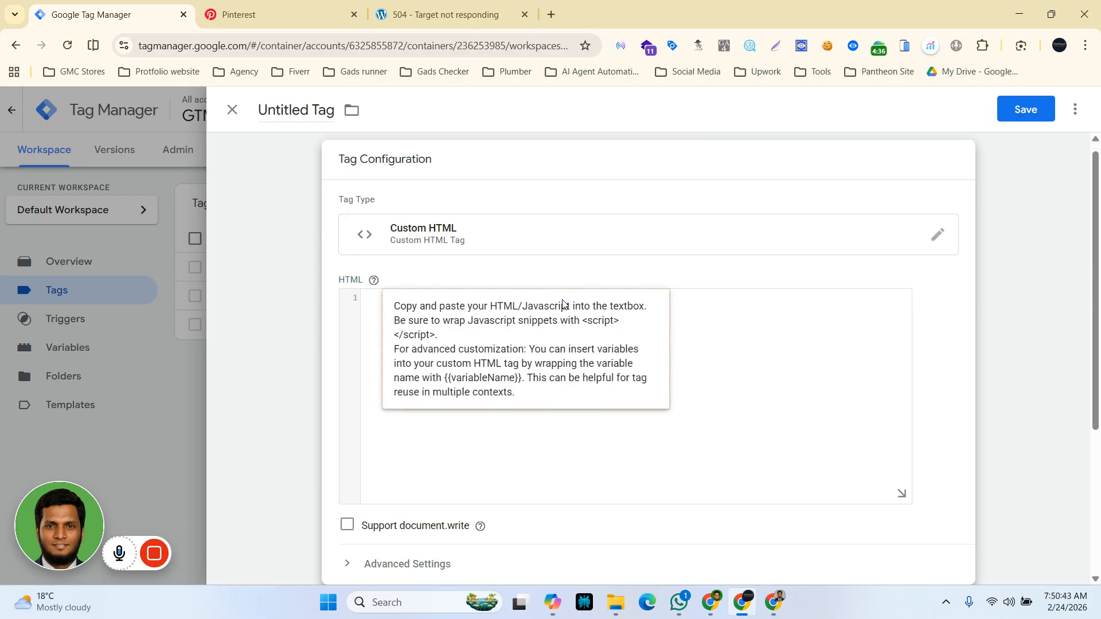
pyautogui.click(387, 305)
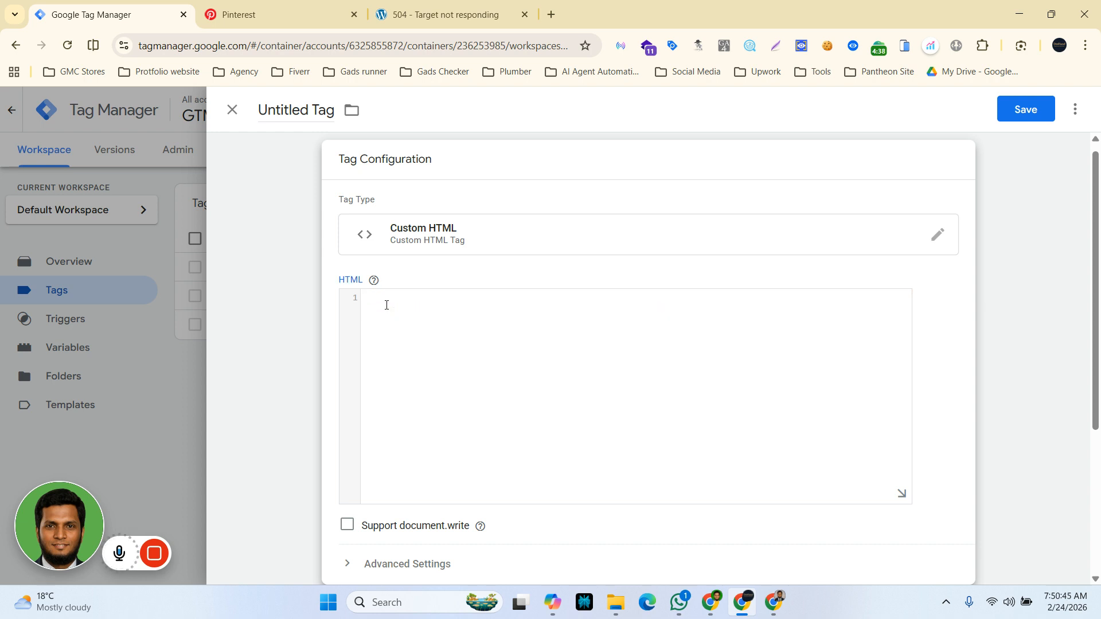
pyautogui.hotkey('ctrl', 'v')
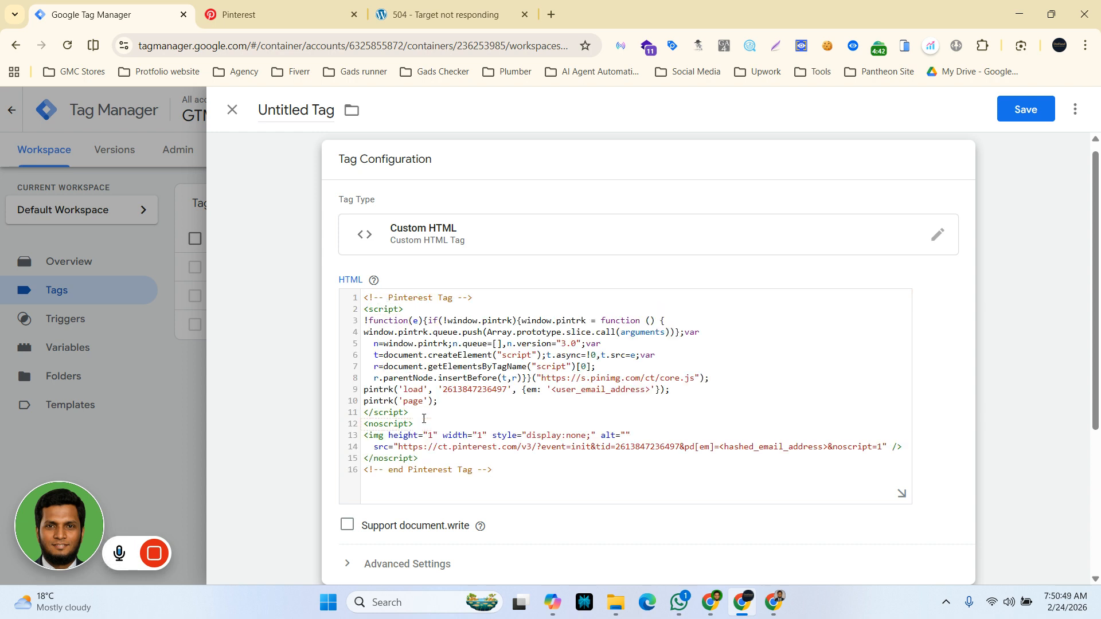
# Step: Delete the noscript block from the pasted Pinterest code
pyautogui.scroll(-1, 424, 419)
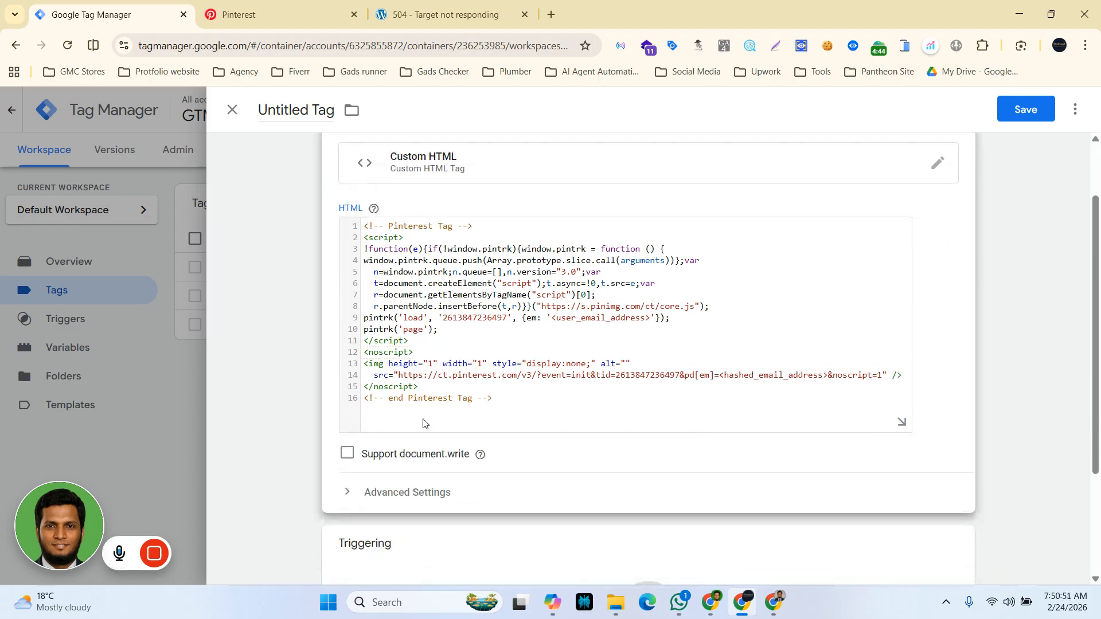
pyautogui.click(364, 353)
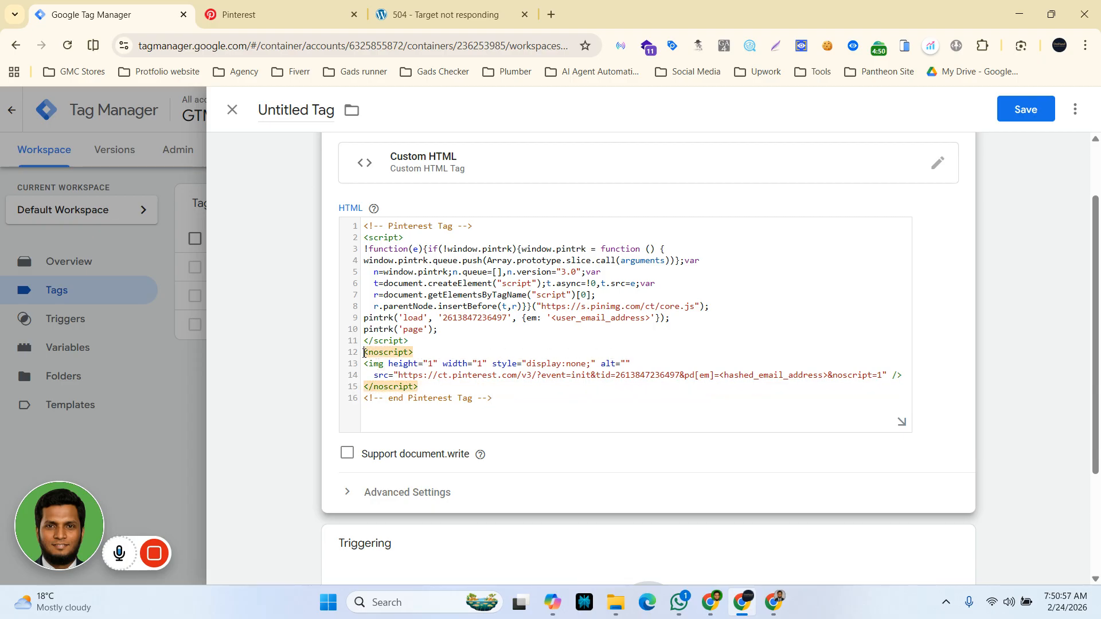
pyautogui.click(433, 390)
pyautogui.keyDown('shift'); pyautogui.click(382, 364); pyautogui.keyUp('shift')
pyautogui.keyDown('shift'); pyautogui.click(360, 357); pyautogui.keyUp('shift')
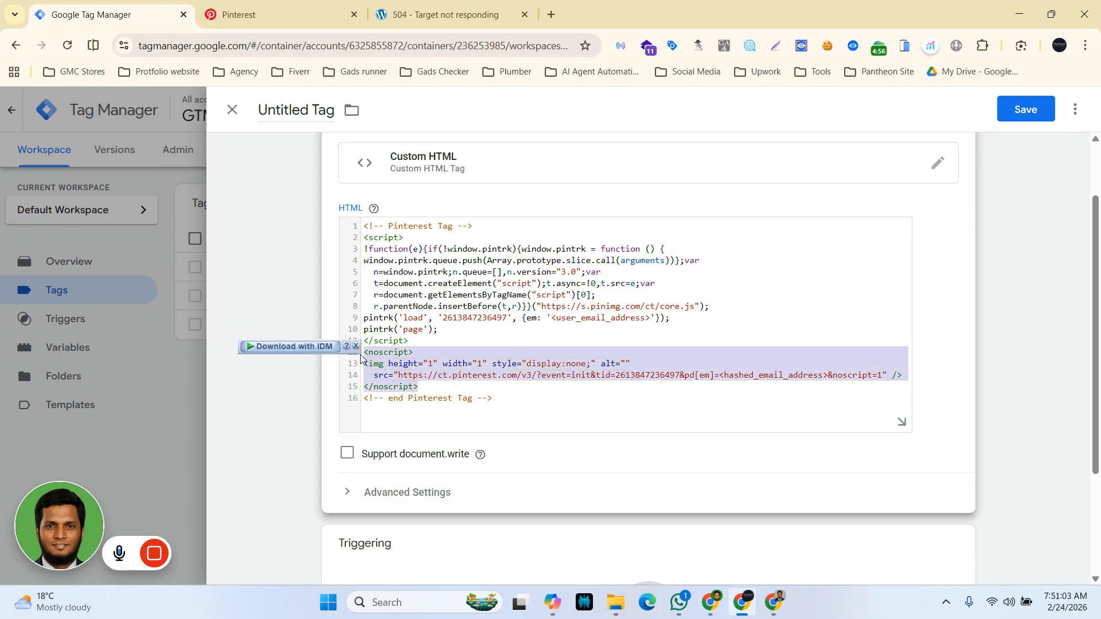
pyautogui.press('BackSpace')
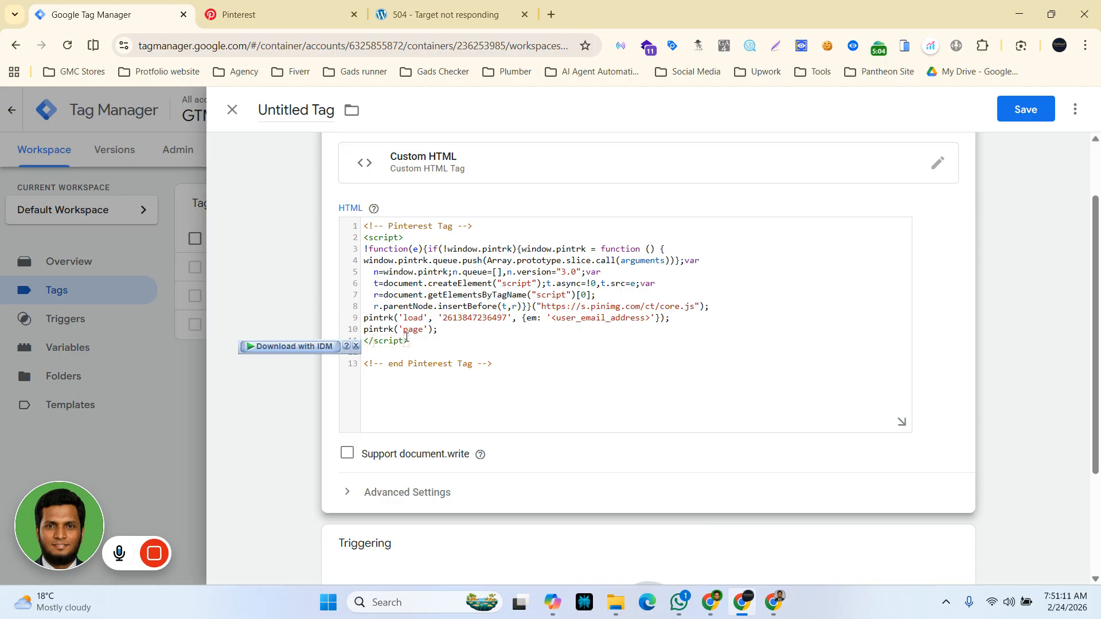
# Step: Cut the pintrk('load') and pintrk('page') lines out of the script
pyautogui.click(447, 330)
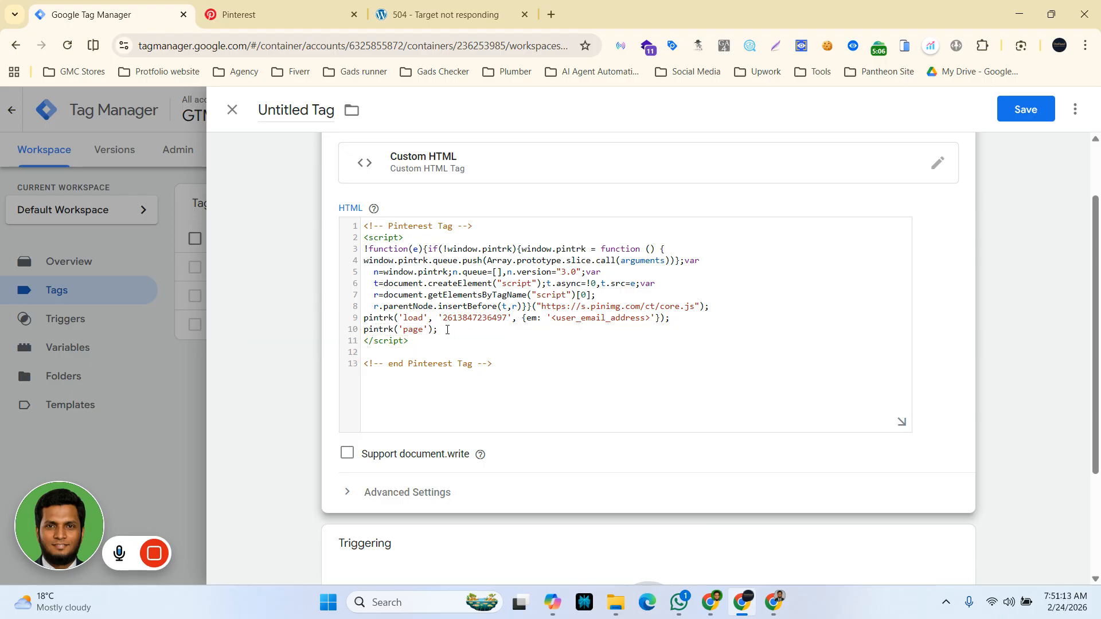
pyautogui.moveTo(447, 330); pyautogui.dragTo(356, 318)
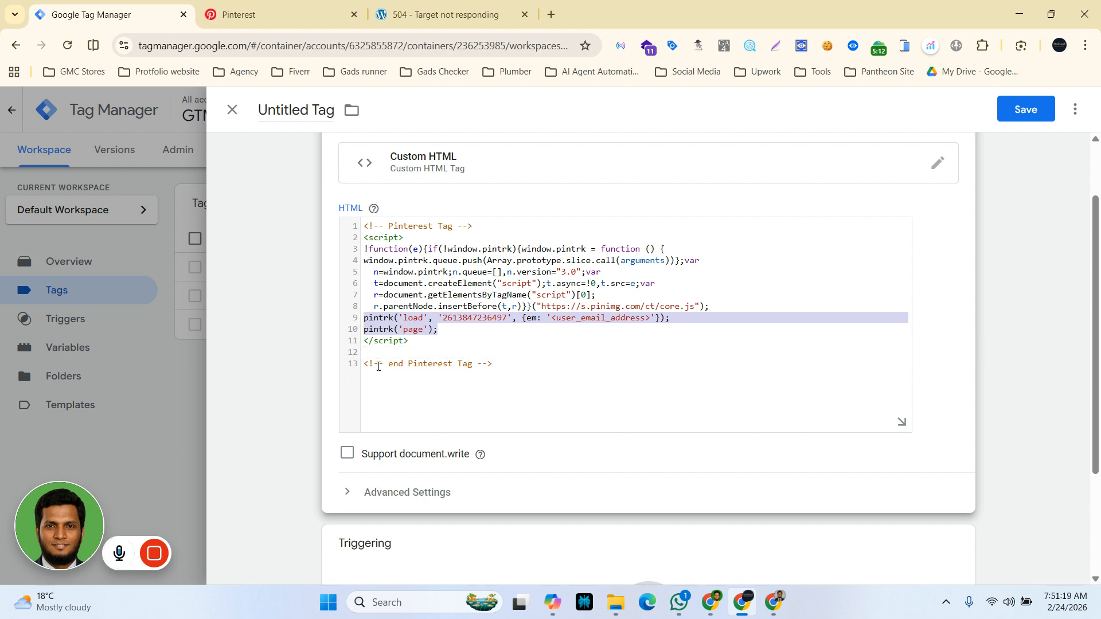
pyautogui.press('BackSpace')
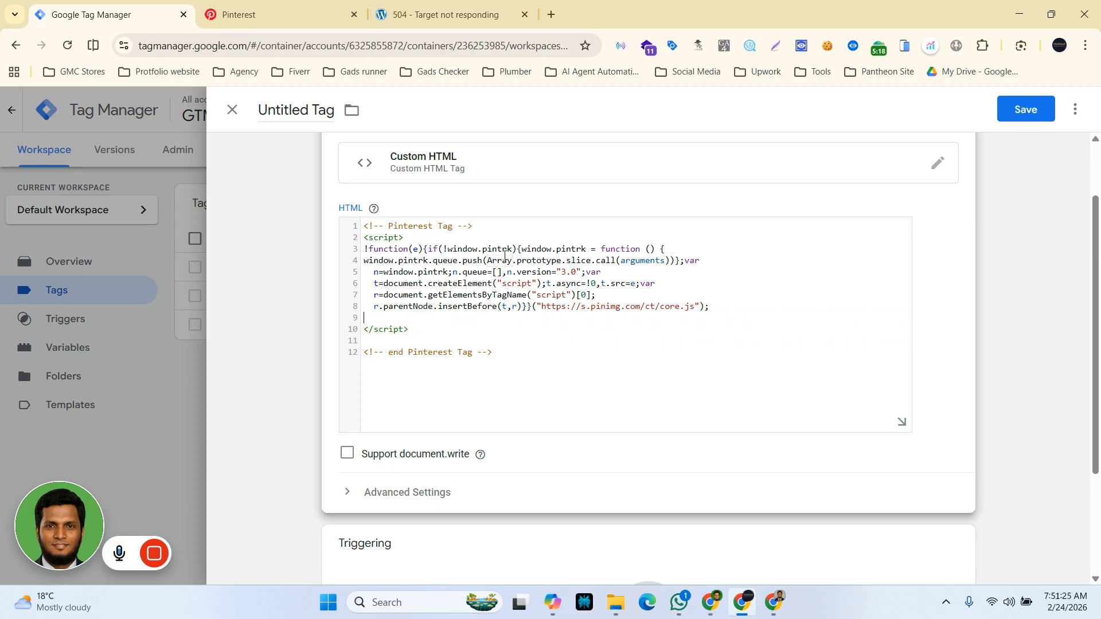
# Step: Set the tag's firing trigger to All Pages
pyautogui.click(559, 346)
pyautogui.scroll(-2, 553, 376)
pyautogui.scroll(-1, 554, 377)
pyautogui.click(647, 450)
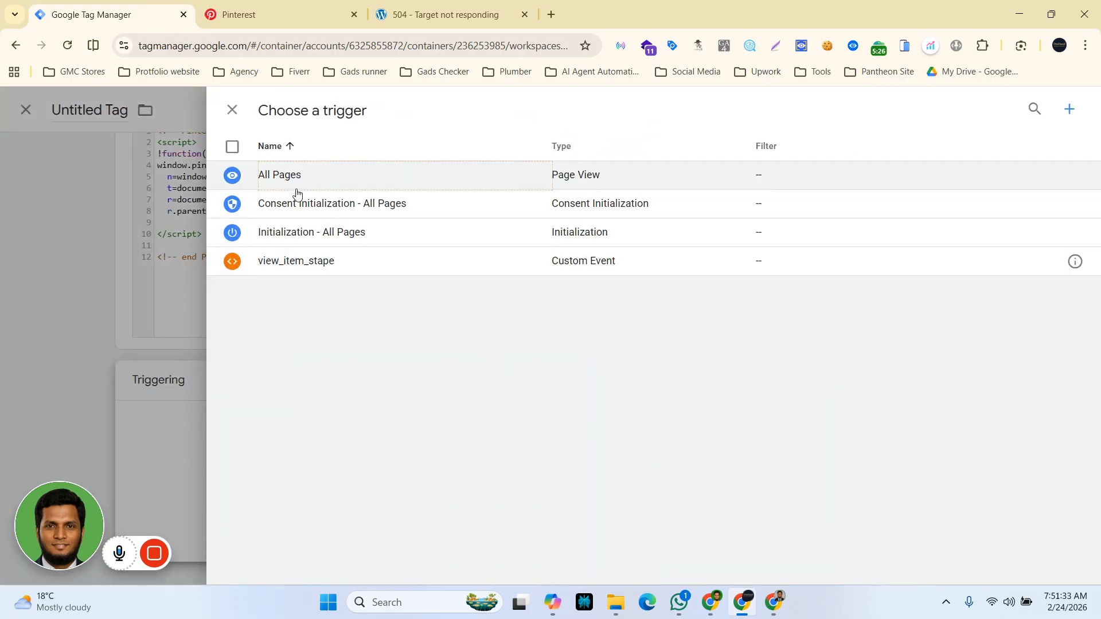
pyautogui.click(287, 178)
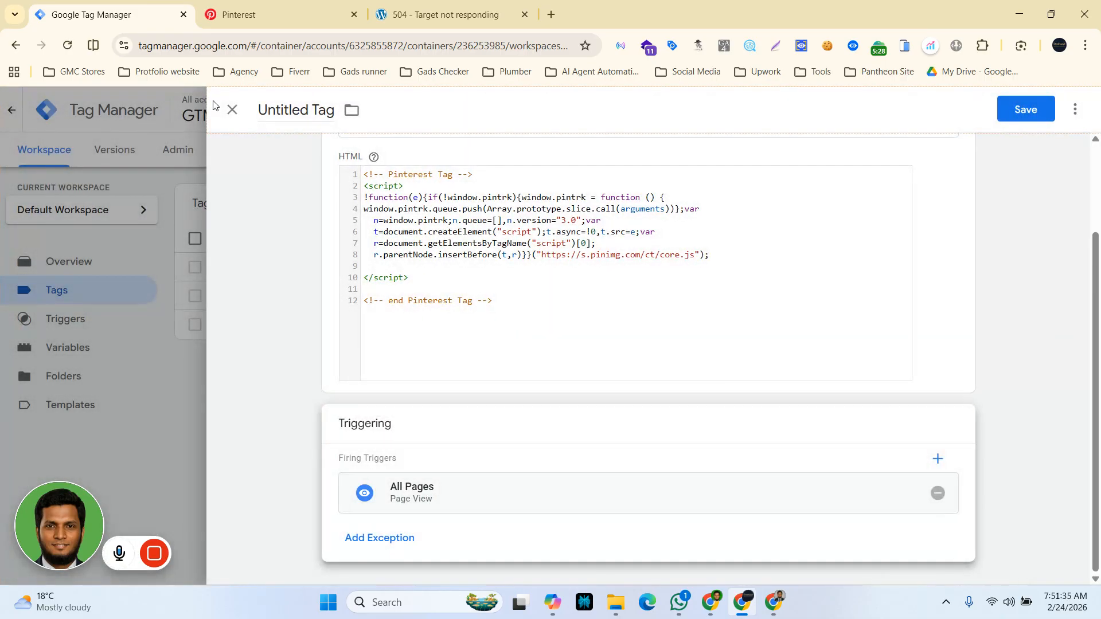
# Step: Name the tag Pinterest || config tag and save it
pyautogui.click(283, 113)
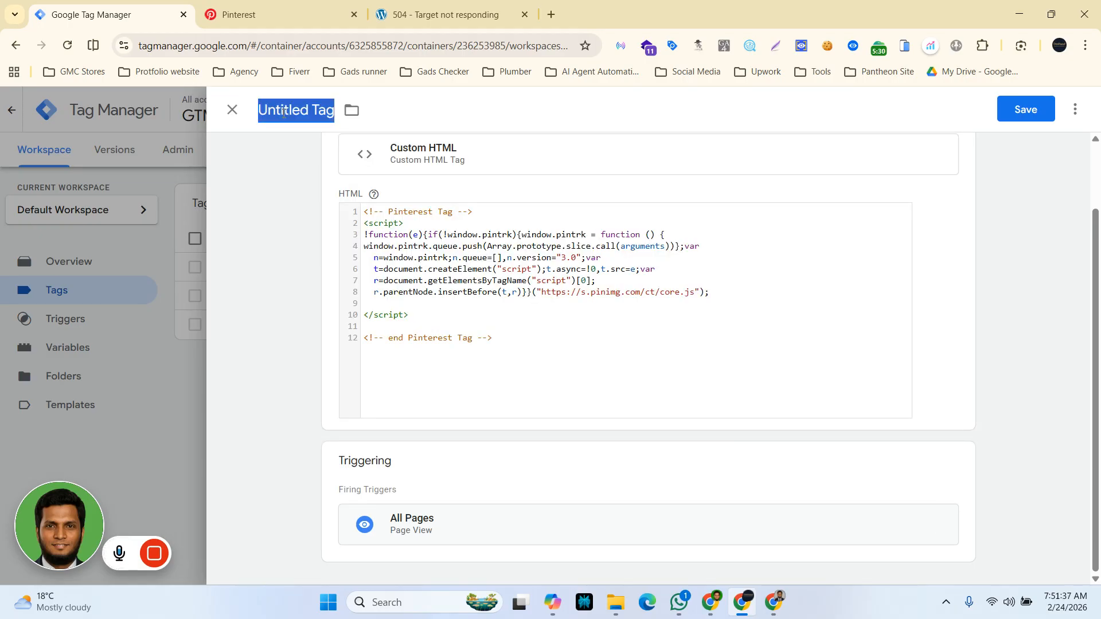
pyautogui.write('Pinte')
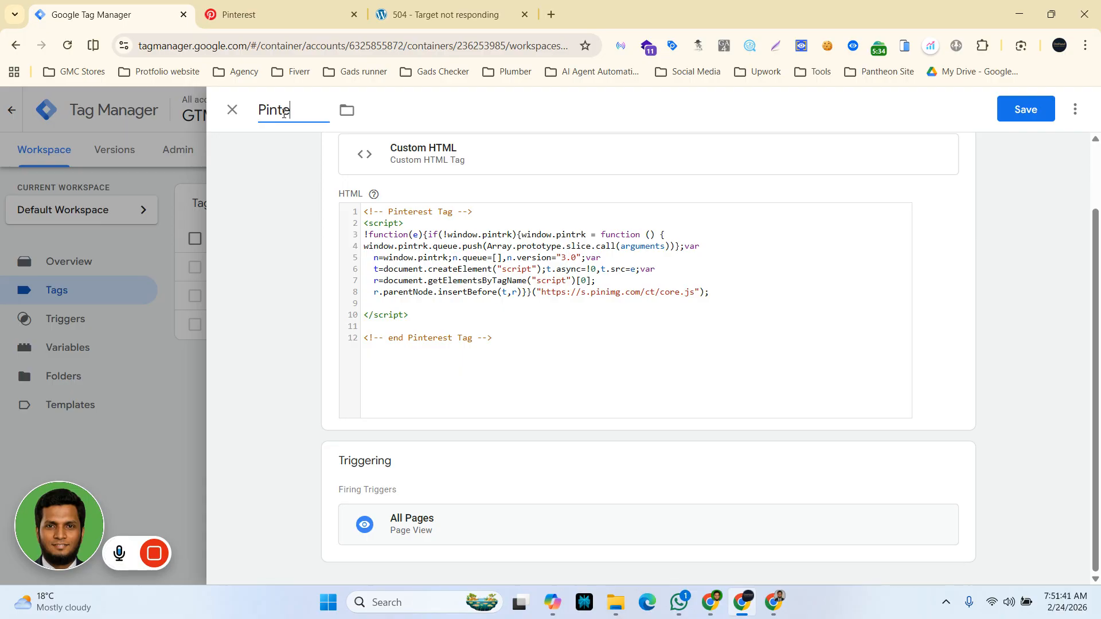
pyautogui.press('BackSpace')
pyautogui.press('BackSpace')
pyautogui.press('BackSpace')
pyautogui.press('BackSpace')
pyautogui.press('BackSpace')
pyautogui.write('pin')
pyautogui.write('terest')
pyautogui.write(' |')
pyautogui.write('| con')
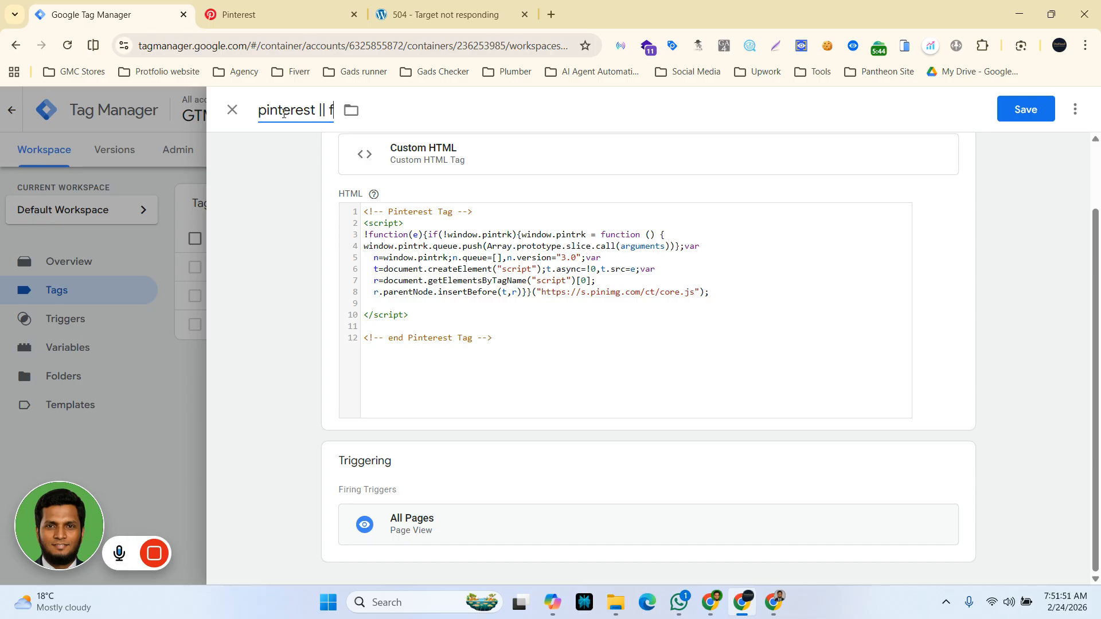
pyautogui.write('fig tag')
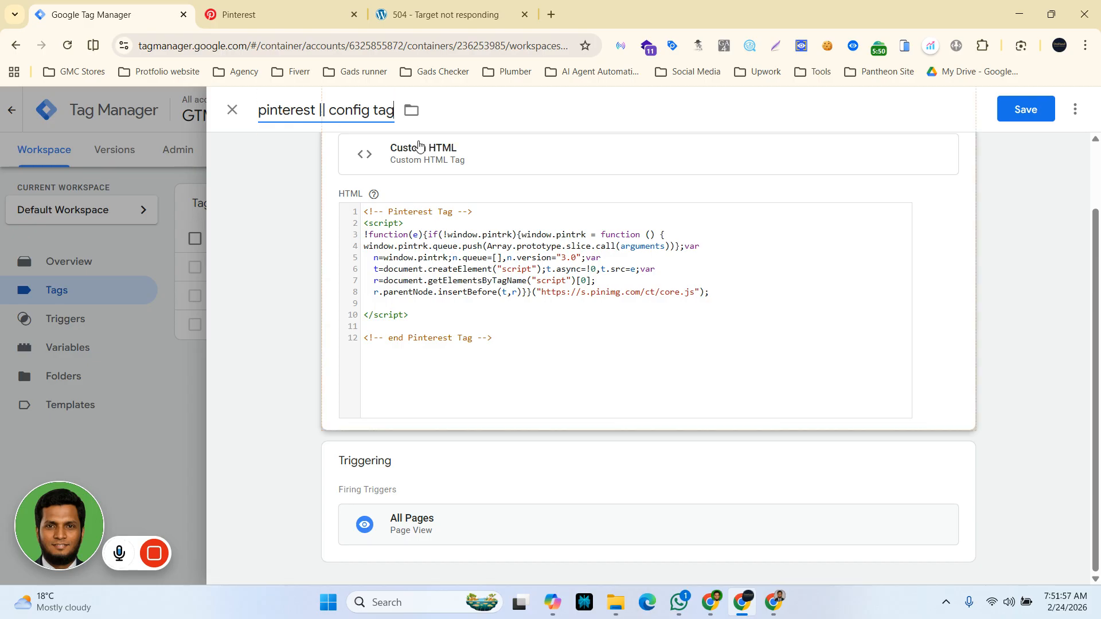
pyautogui.click(266, 109)
pyautogui.press('BackSpace')
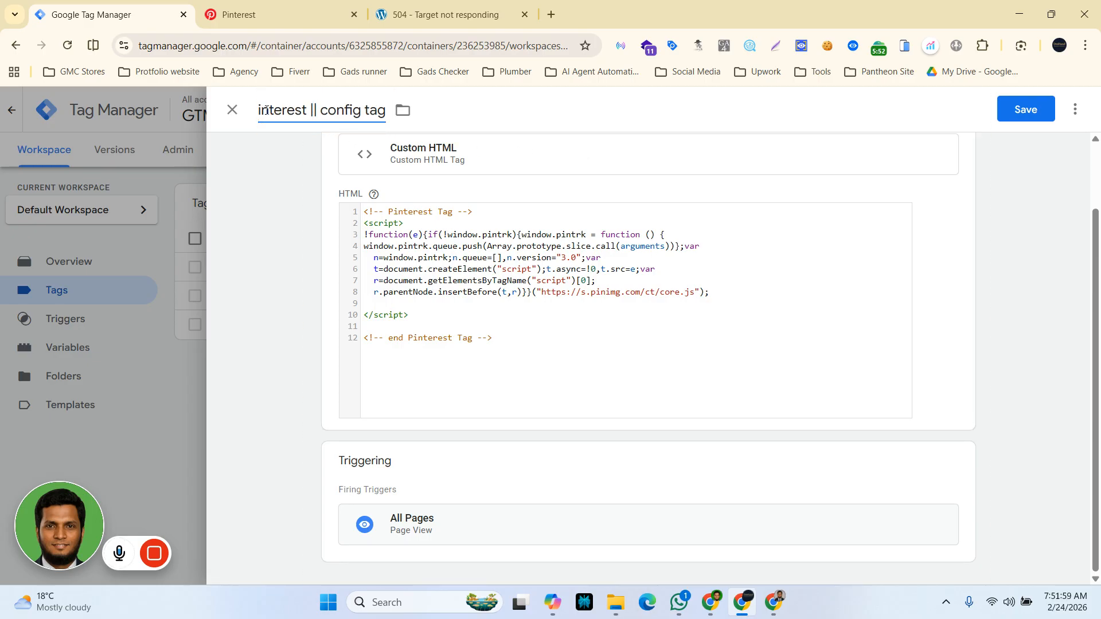
pyautogui.write('P')
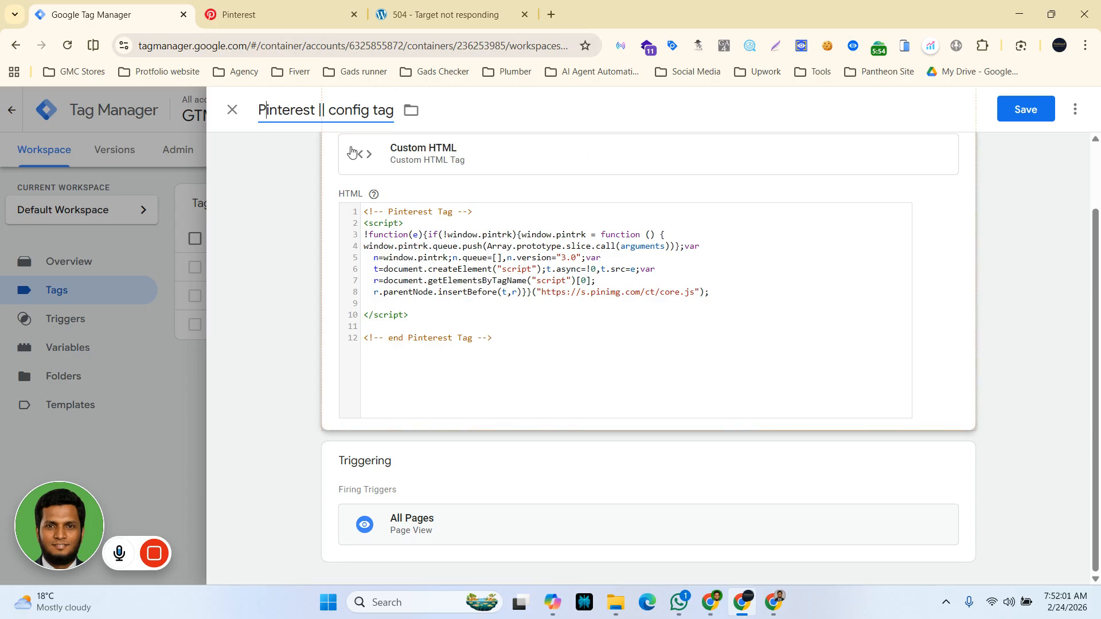
pyautogui.click(344, 111)
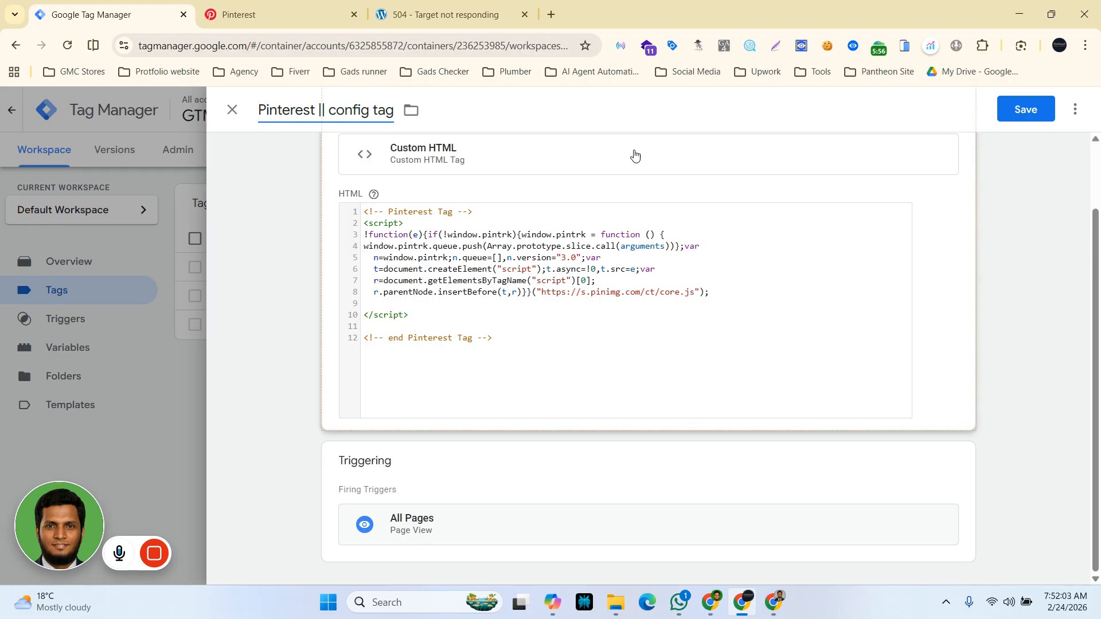
pyautogui.click(1030, 120)
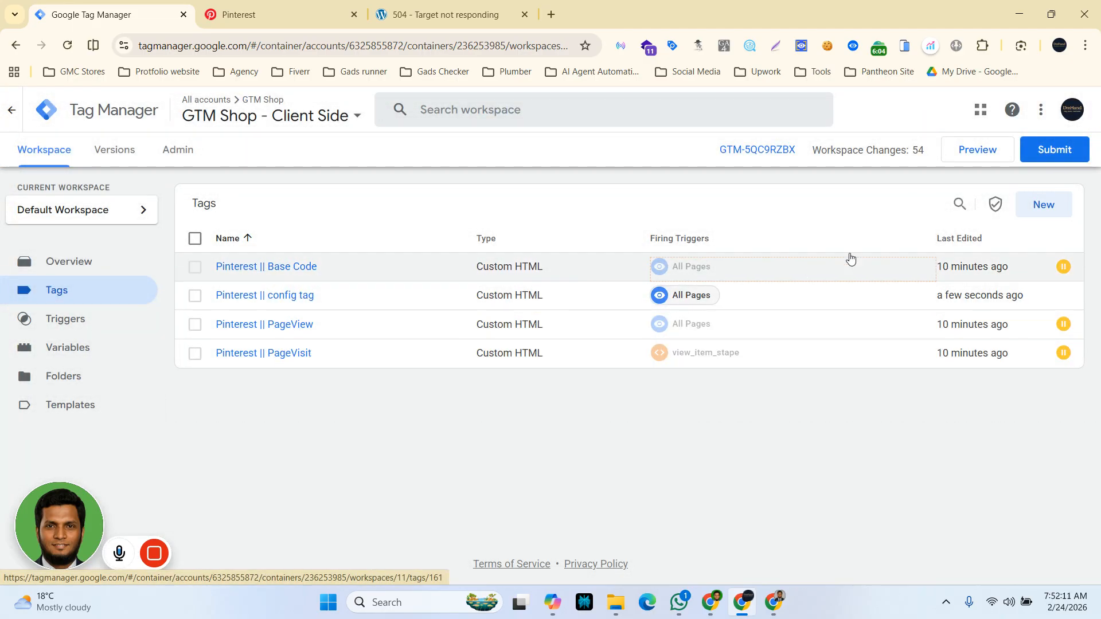
# Step: Create another Custom HTML tag and enter an empty <script></script> element in its HTML field
pyautogui.click(1032, 210)
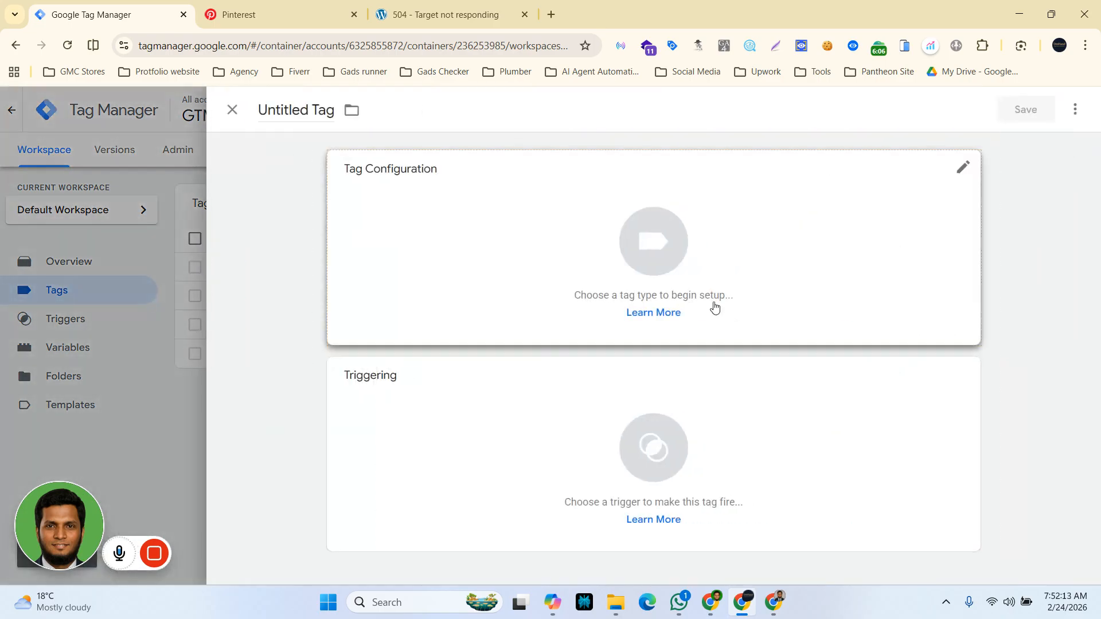
pyautogui.click(664, 235)
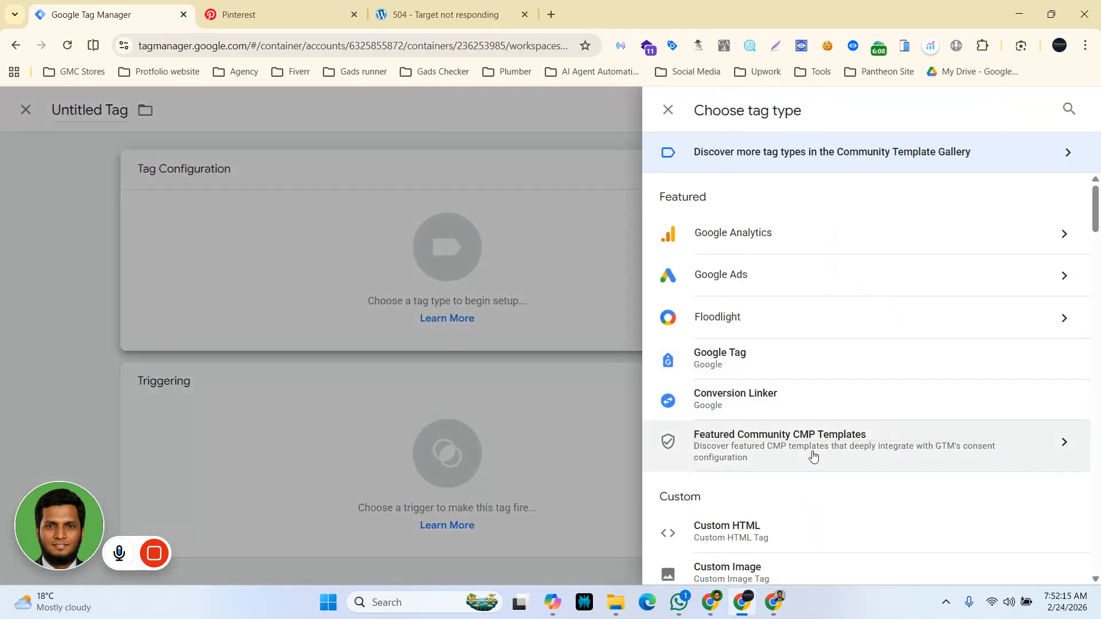
pyautogui.scroll(-1, 768, 449)
pyautogui.click(768, 448)
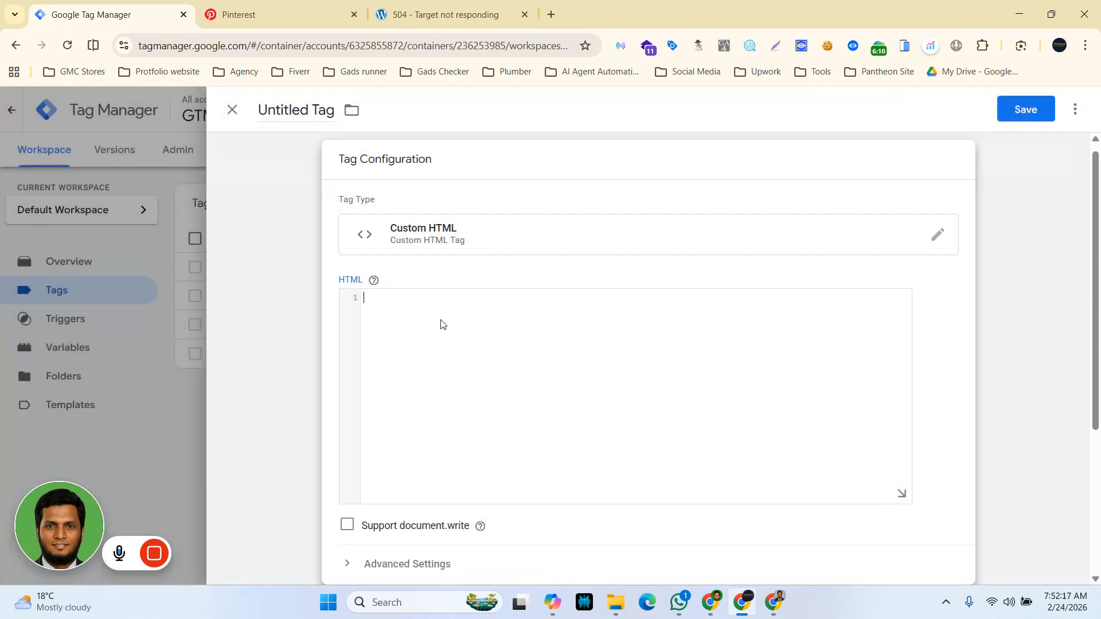
pyautogui.click(440, 325)
pyautogui.write('<script></script>')
# Step: Add blank lines inside the script element and paste the pintrk load and page lines there
pyautogui.click(403, 298)
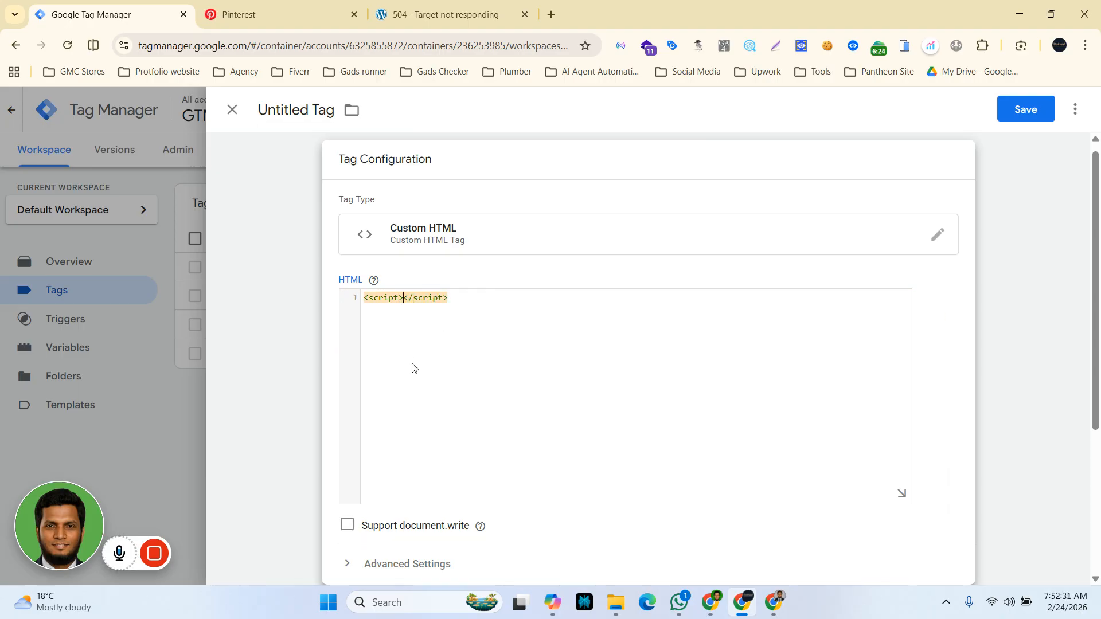
pyautogui.press('Return')
pyautogui.press('Return')
pyautogui.press('Return')
pyautogui.press('Return')
pyautogui.press('Return')
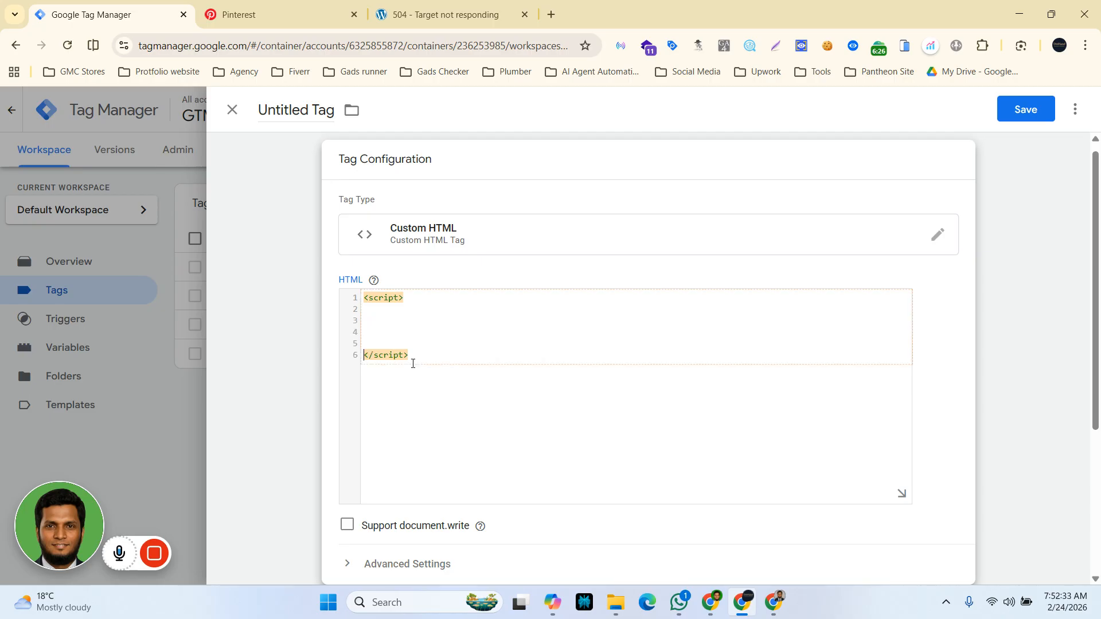
pyautogui.press('Up')
pyautogui.press('Up')
pyautogui.press('Up')
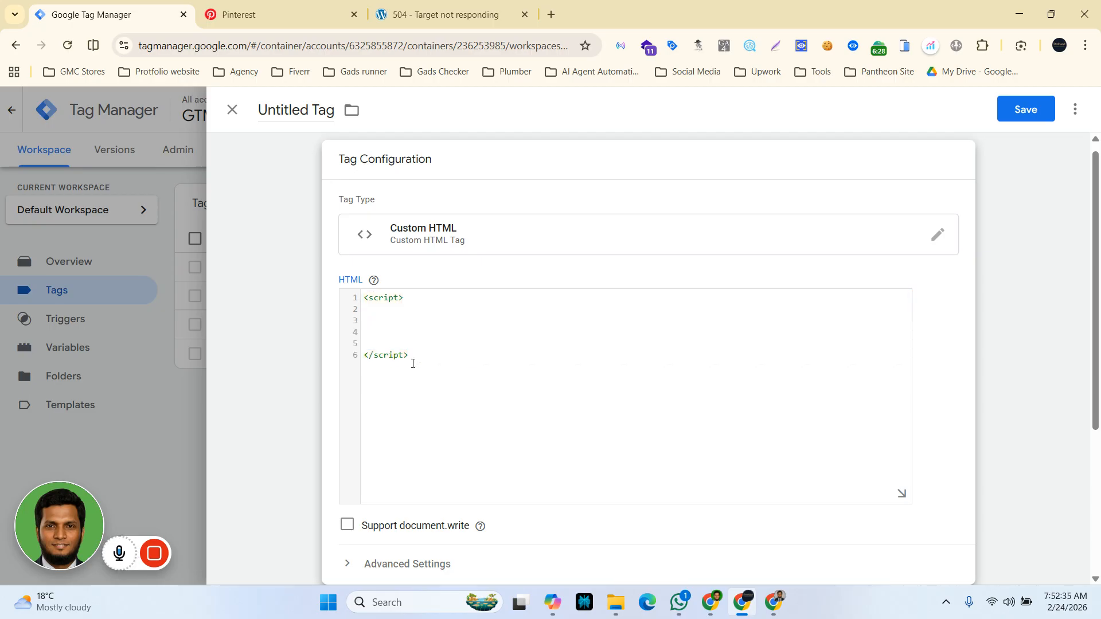
pyautogui.hotkey('ctrl', 'v')
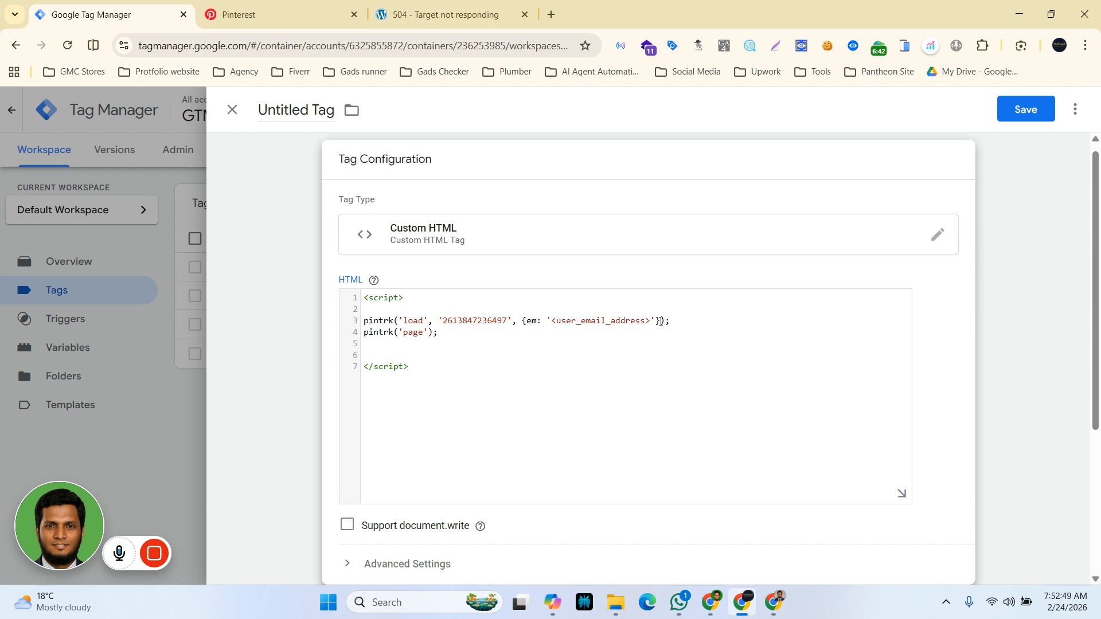
# Step: Delete the em email parameter from the pintrk('load') call
pyautogui.moveTo(660, 321); pyautogui.dragTo(524, 325)
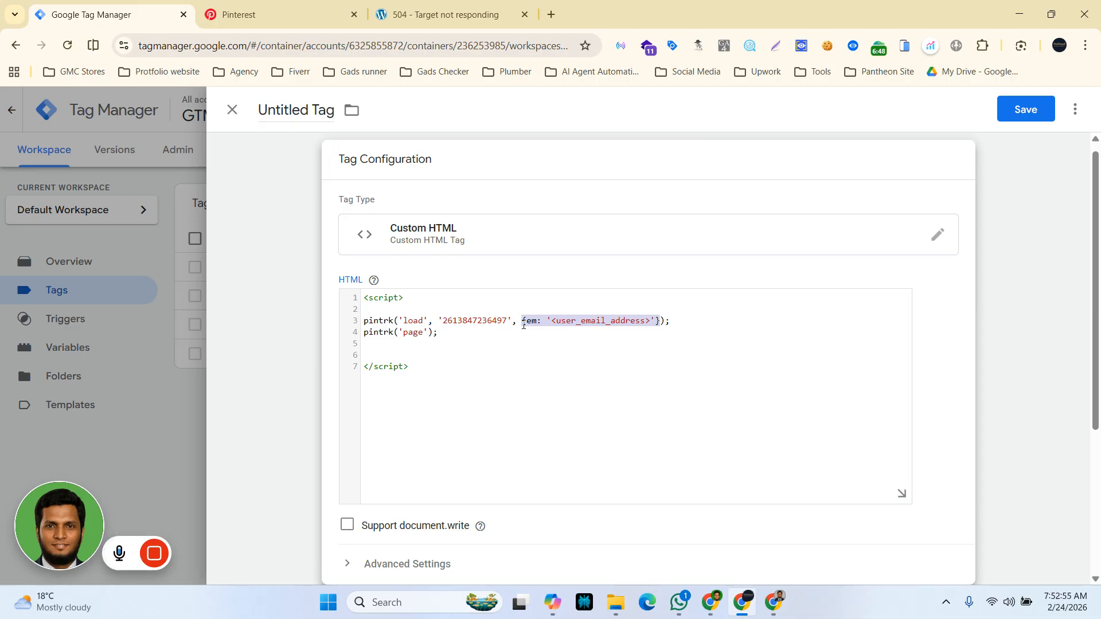
pyautogui.press('BackSpace')
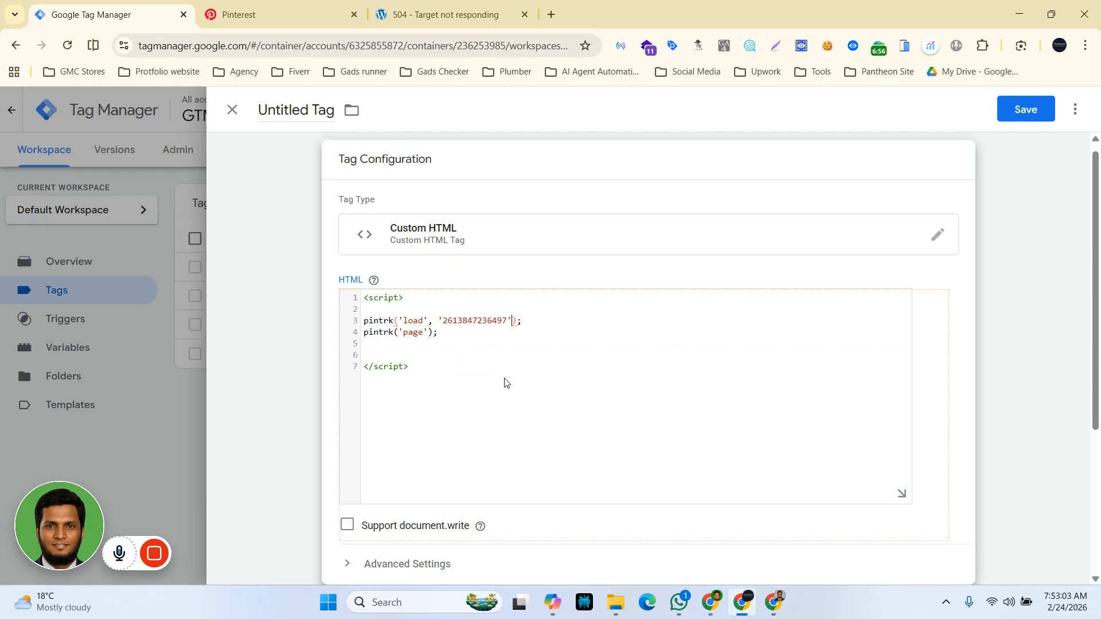
pyautogui.scroll(-4, 486, 449)
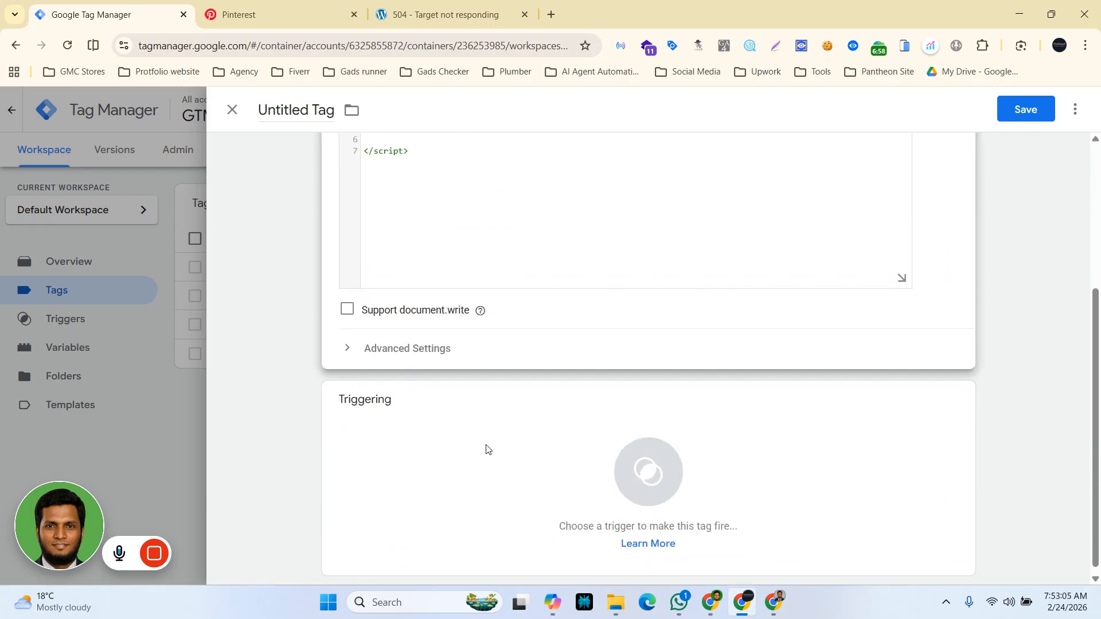
# Step: Set the new tag's firing trigger to All Pages
pyautogui.click(652, 453)
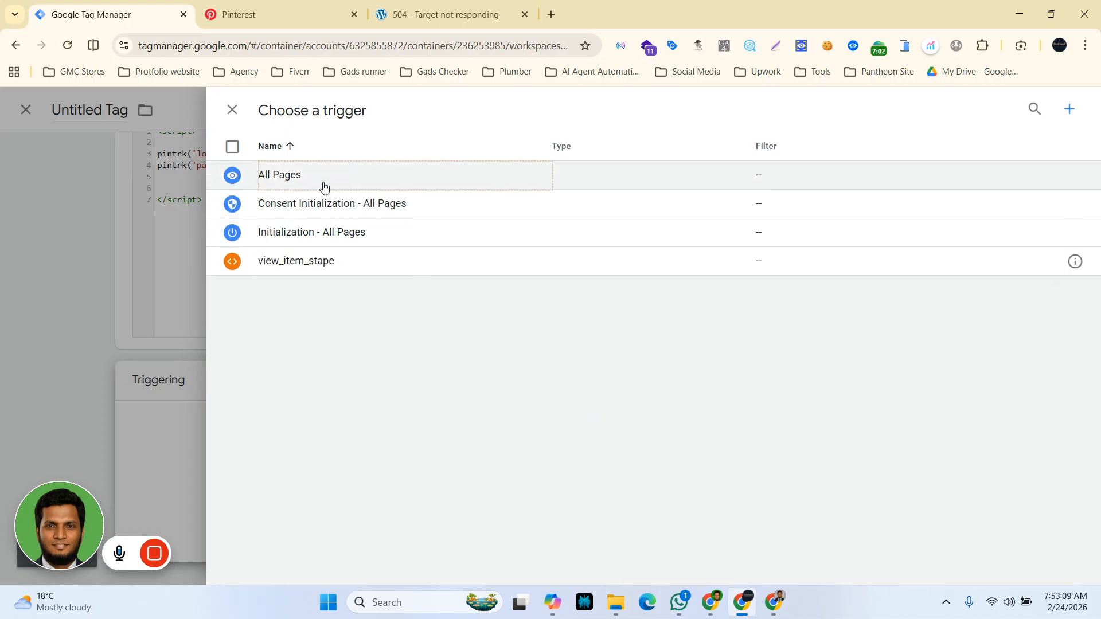
pyautogui.click(324, 178)
pyautogui.scroll(3, 648, 344)
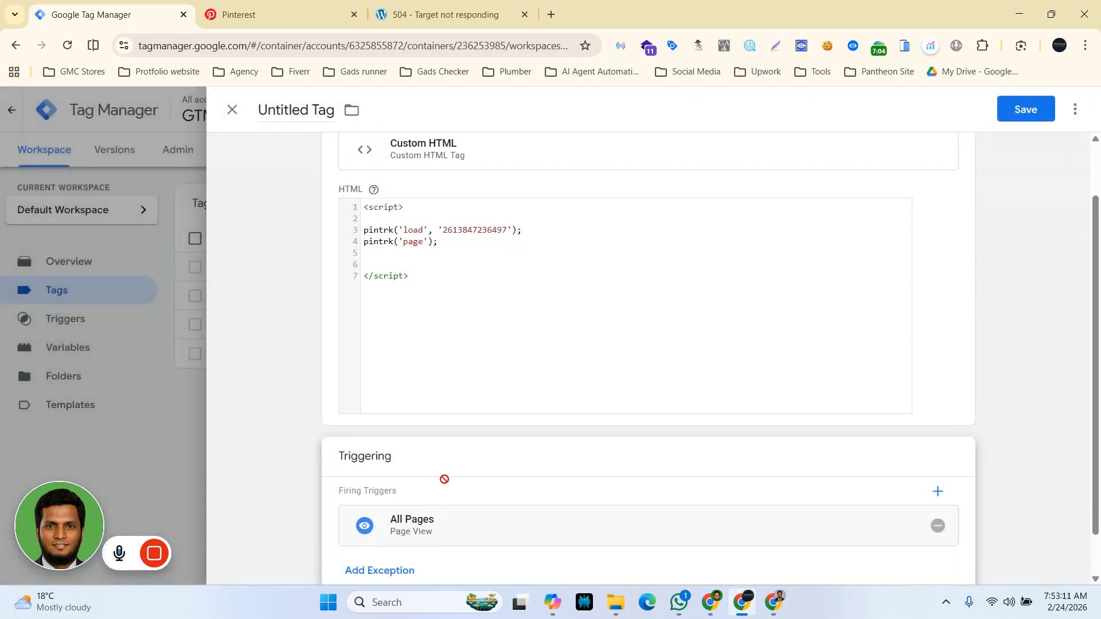
# Step: Name the tag Pinterest || Page View and save it
pyautogui.click(293, 109)
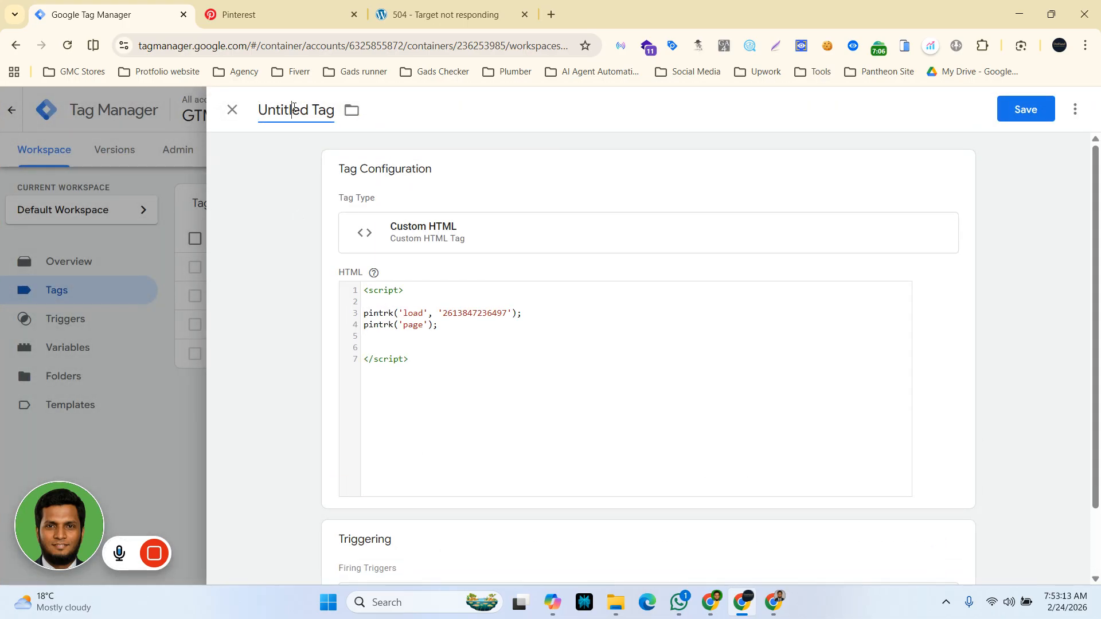
pyautogui.hotkey('ctrl', 'a')
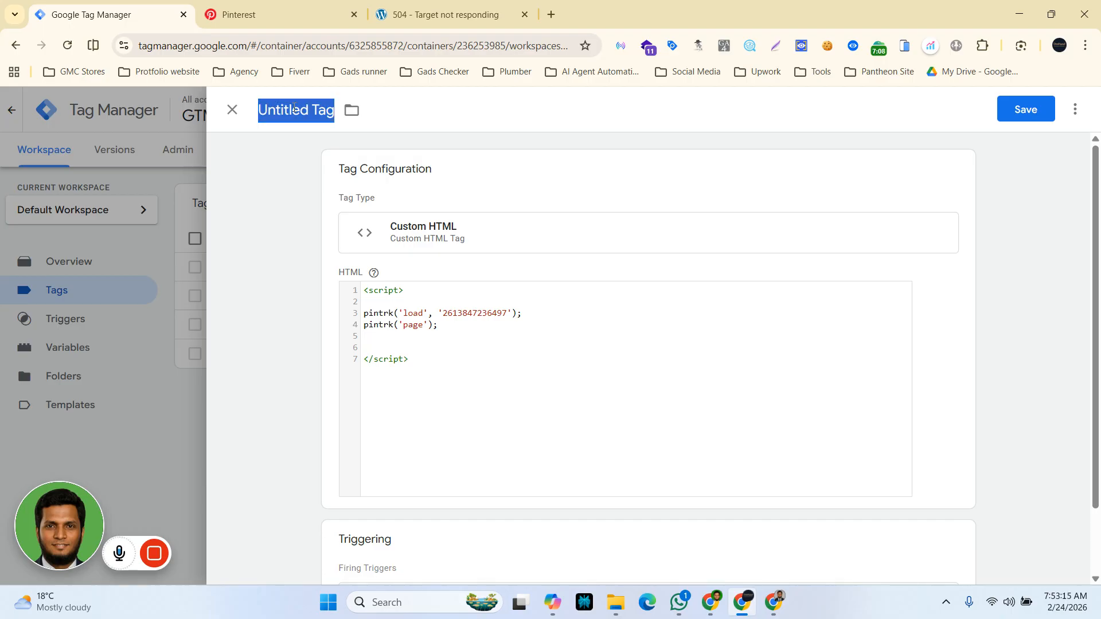
pyautogui.write('Pint')
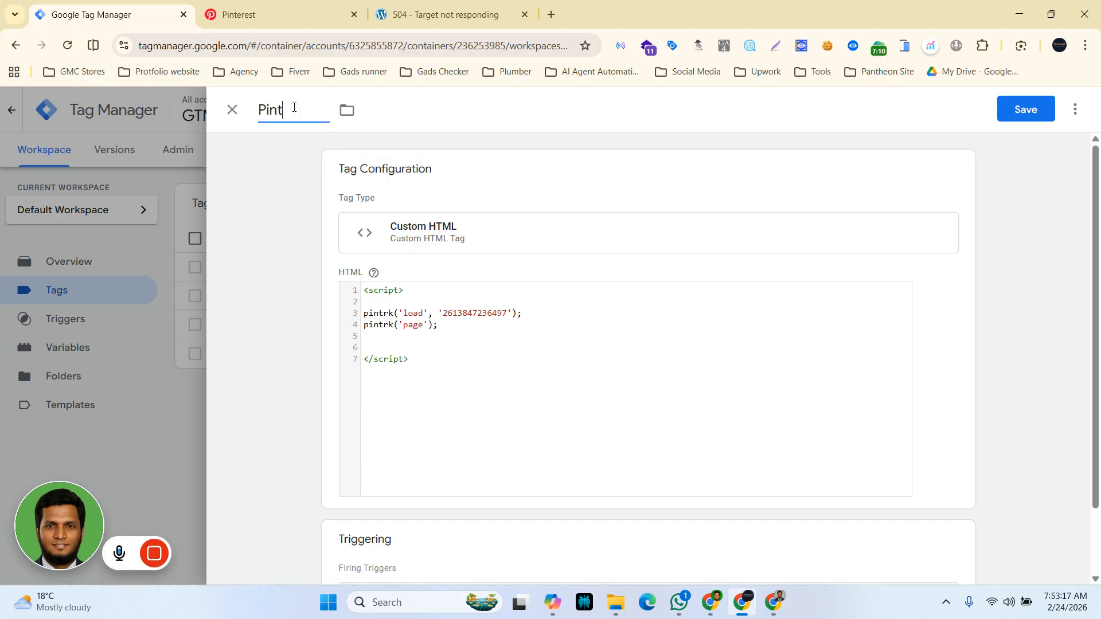
pyautogui.write('erest || pag')
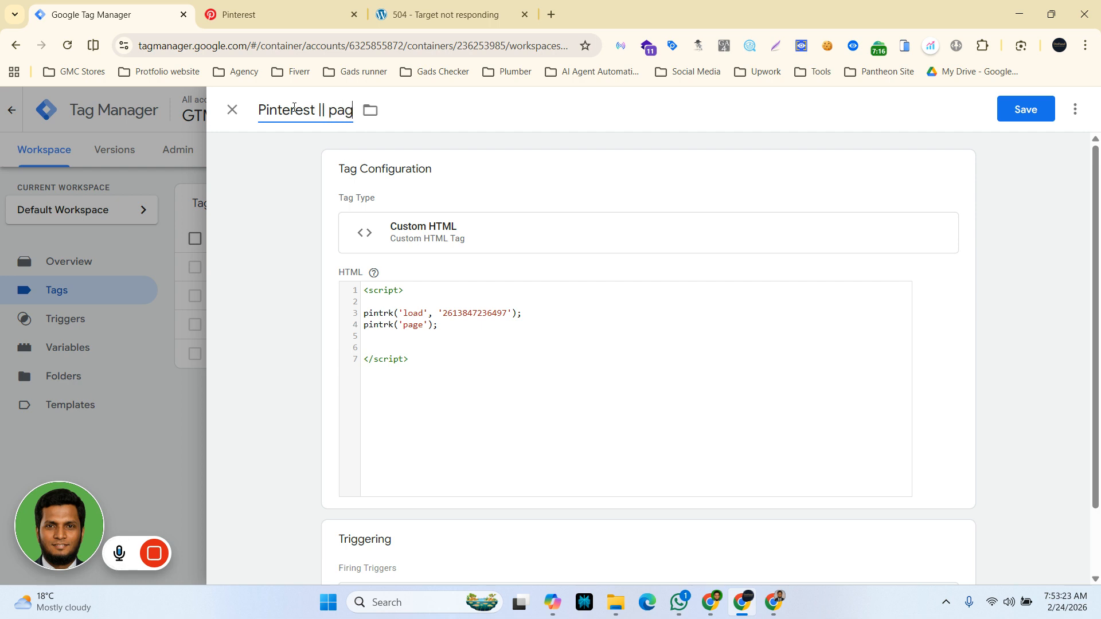
pyautogui.write('e_vi')
pyautogui.press('BackSpace')
pyautogui.press('BackSpace')
pyautogui.press('BackSpace')
pyautogui.press('BackSpace')
pyautogui.press('BackSpace')
pyautogui.press('BackSpace')
pyautogui.write('O')
pyautogui.press('BackSpace')
pyautogui.write('Page View')
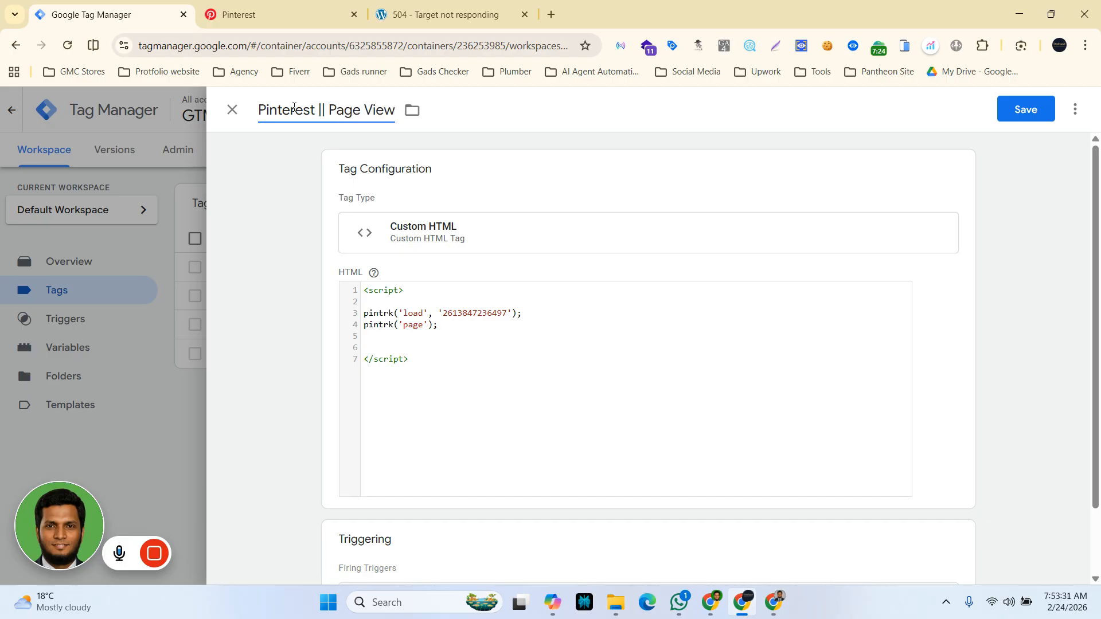
pyautogui.click(1026, 115)
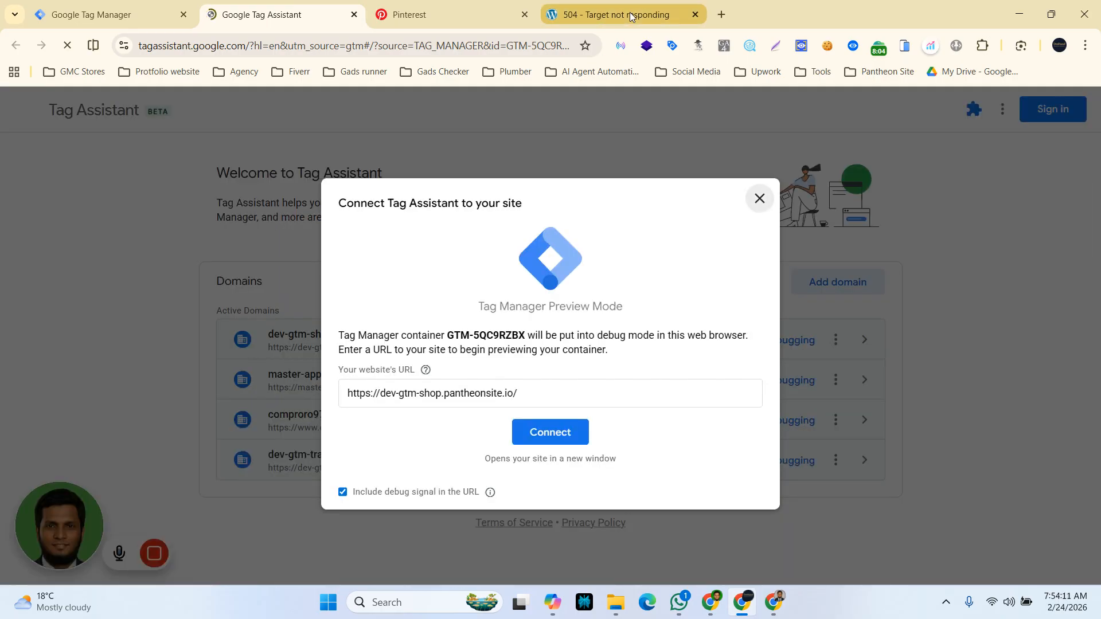
pyautogui.click(561, 434)
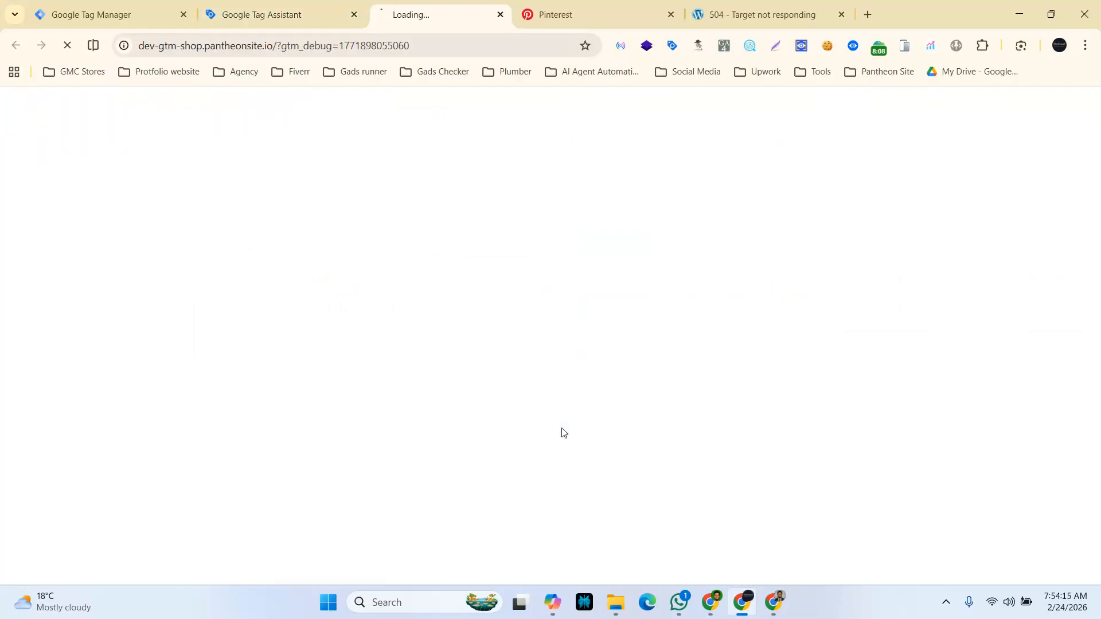
# Step: Finish the Pinterest tag setup wizard with Gender and Birthdate sharing turned off in automatic enhanced match
pyautogui.click(591, 14)
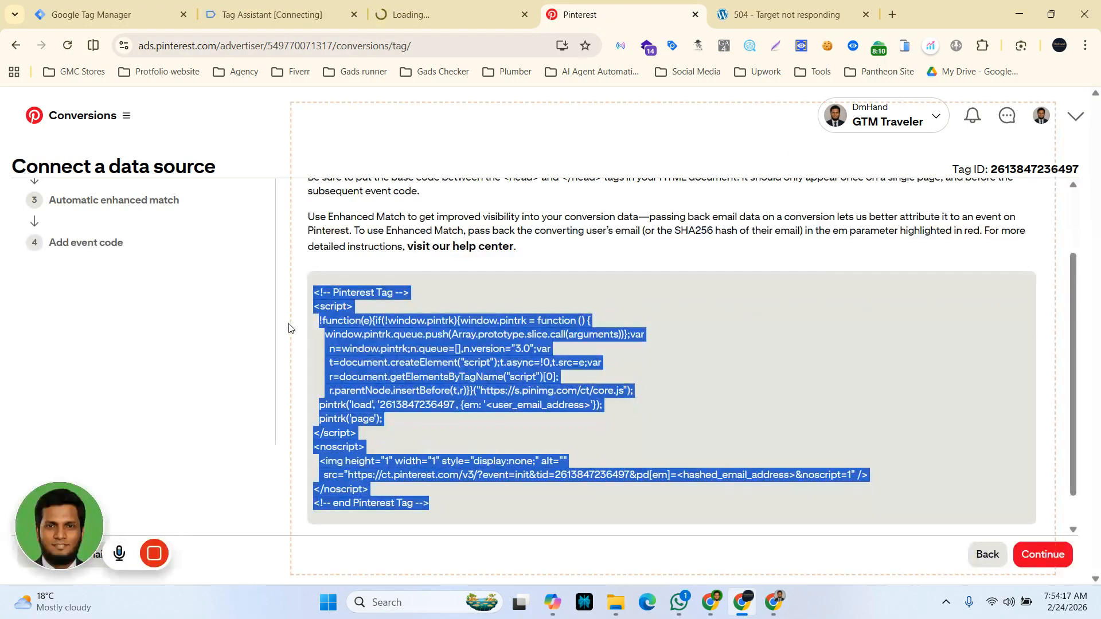
pyautogui.click(1036, 556)
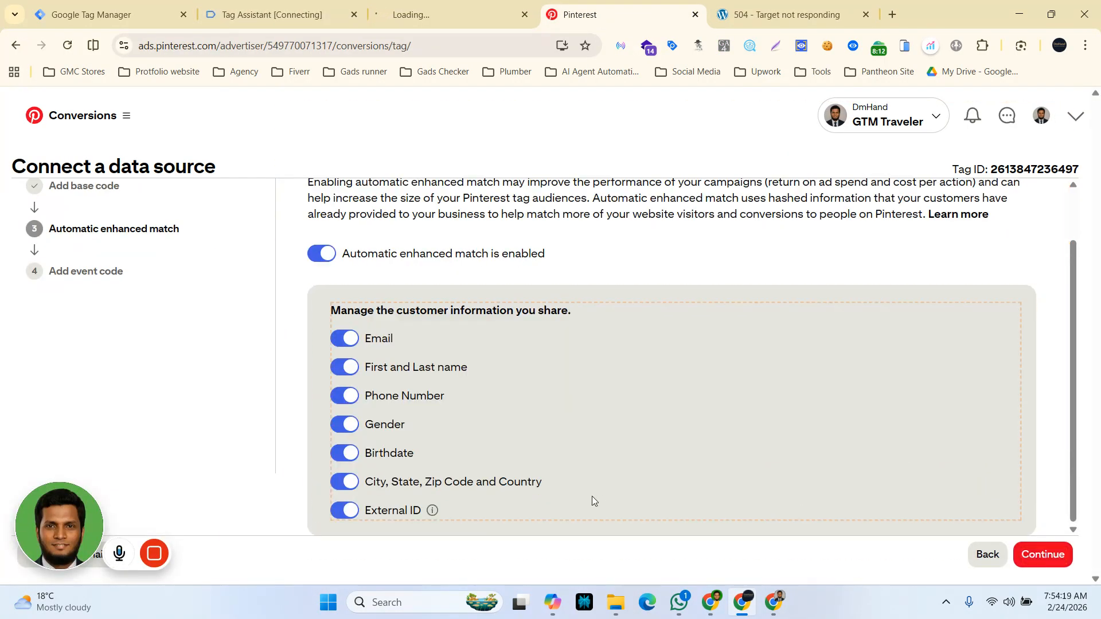
pyautogui.click(342, 427)
pyautogui.click(340, 455)
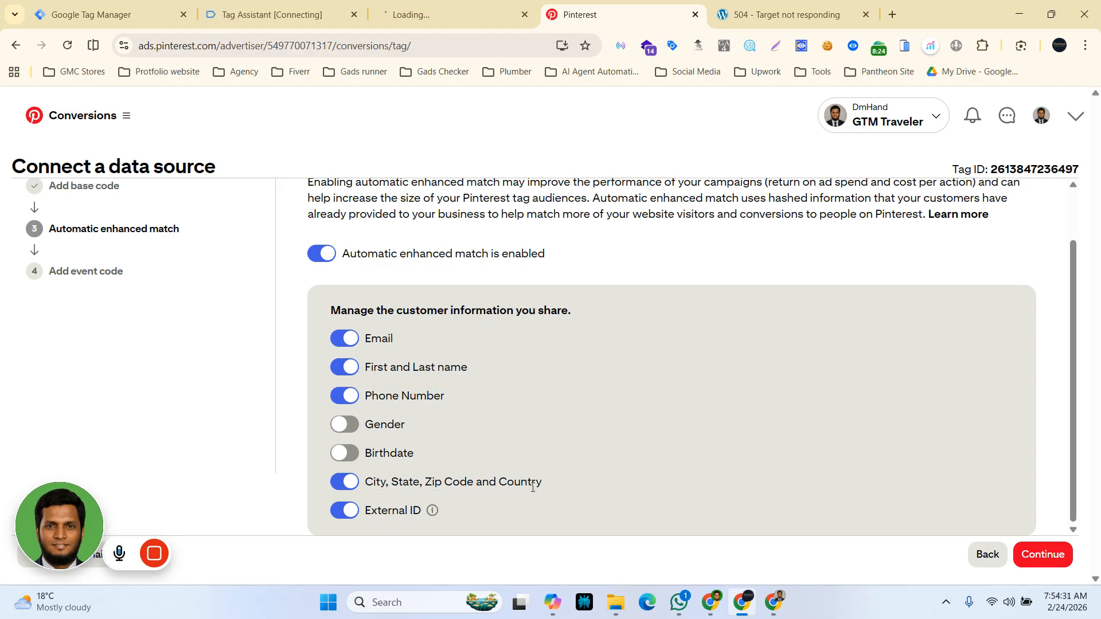
pyautogui.click(1039, 556)
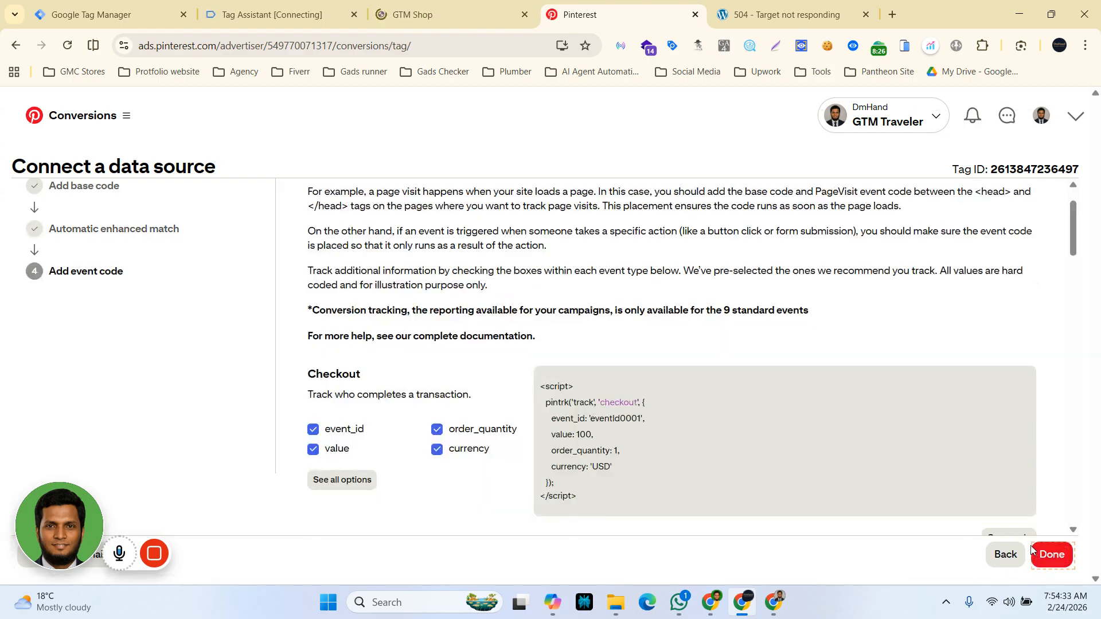
pyautogui.scroll(-5, 717, 497)
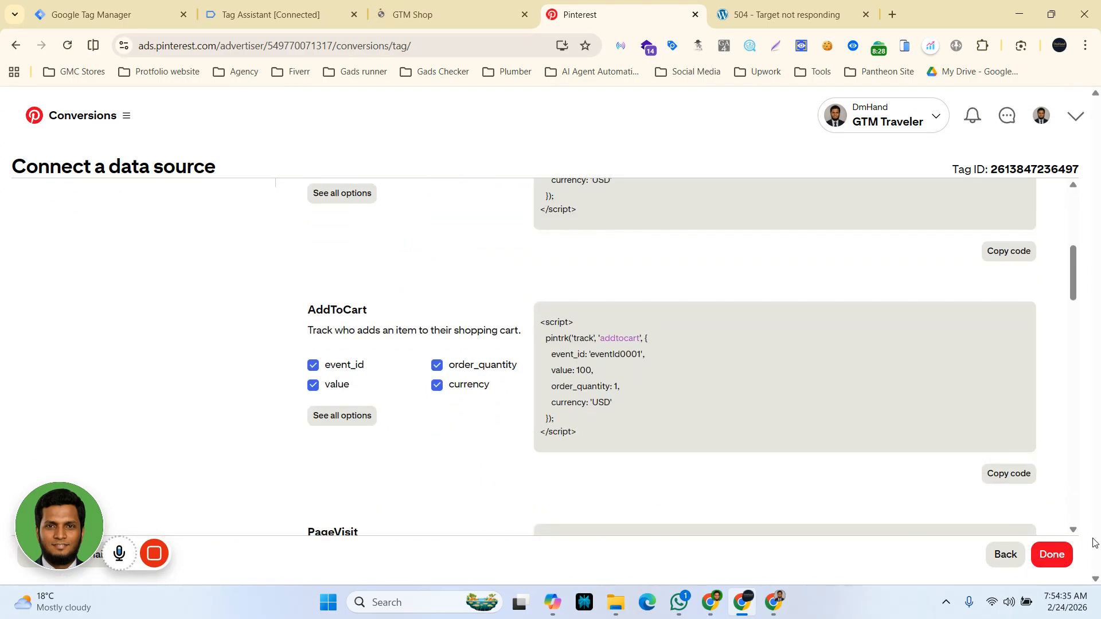
pyautogui.click(1051, 554)
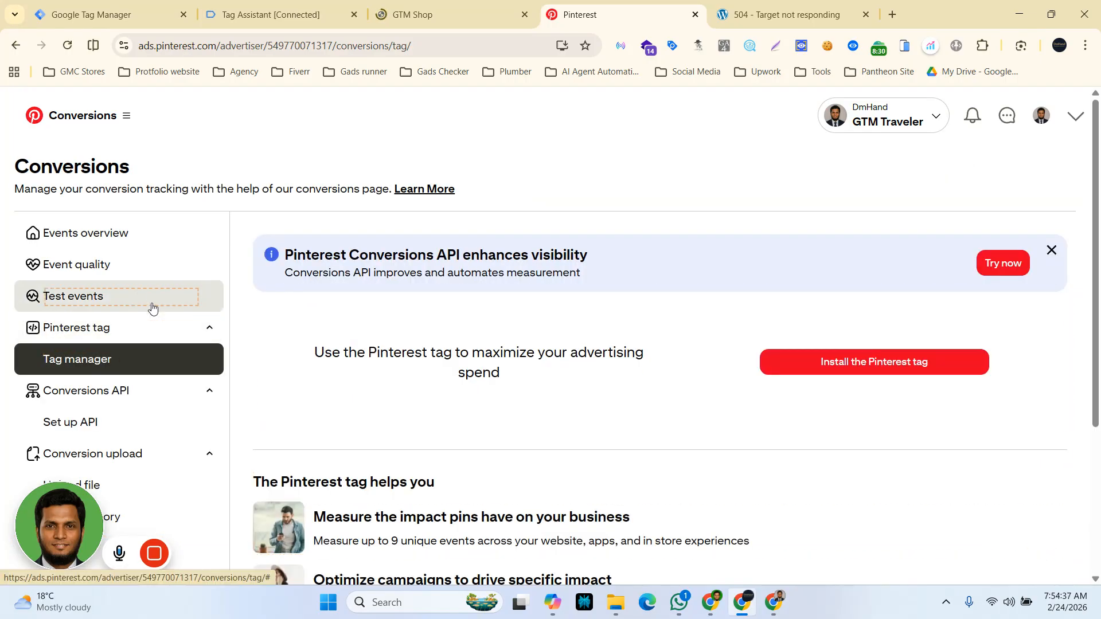
pyautogui.click(98, 298)
pyautogui.scroll(-5, 430, 447)
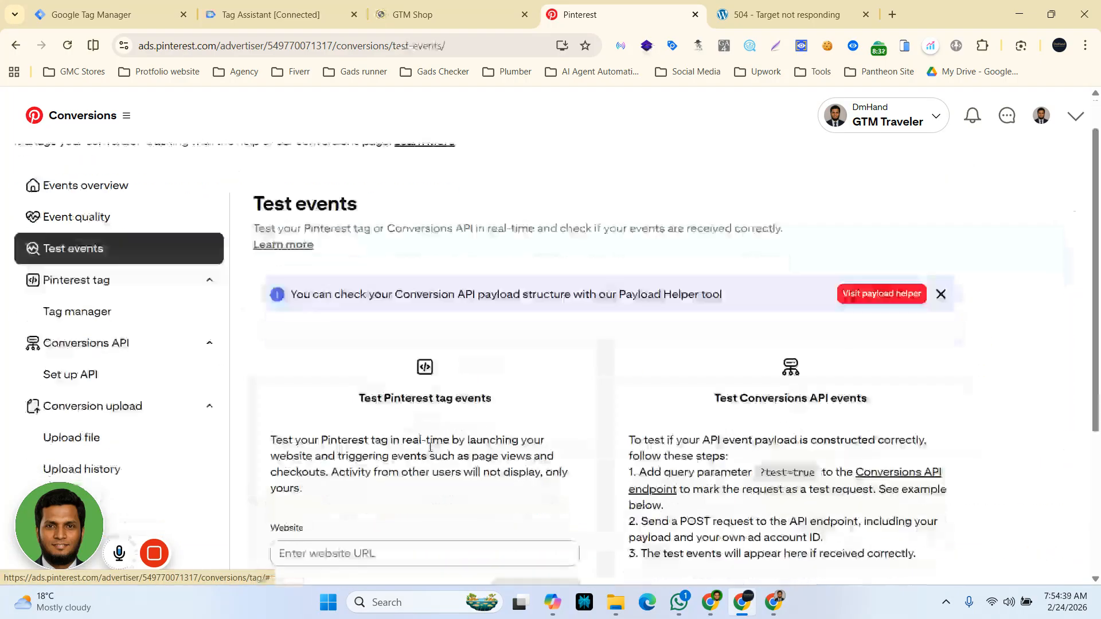
pyautogui.click(345, 336)
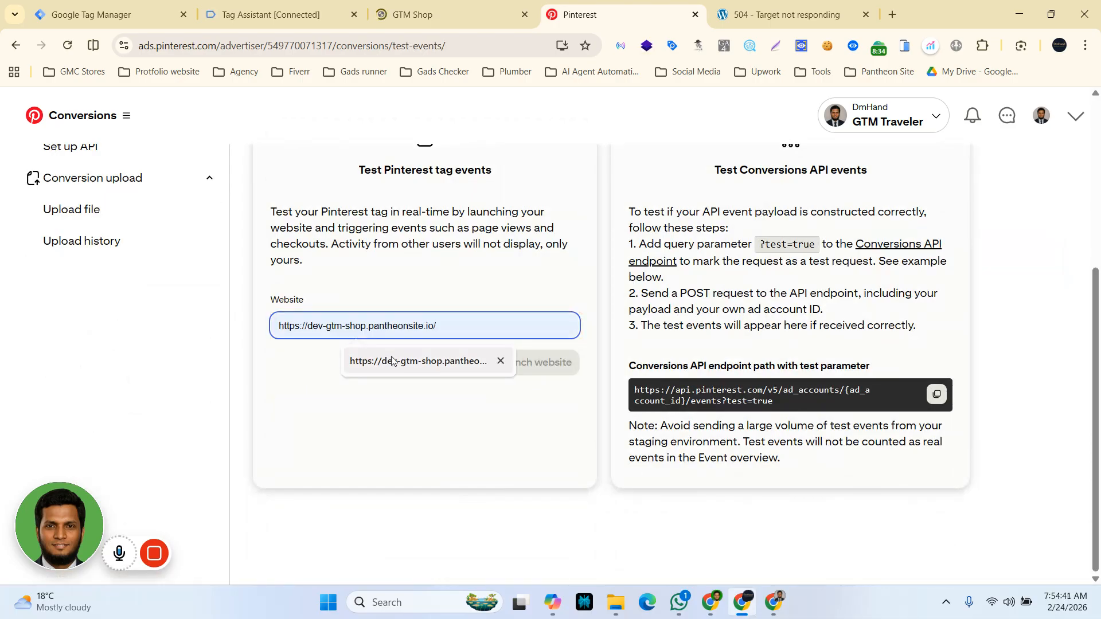
pyautogui.click(420, 368)
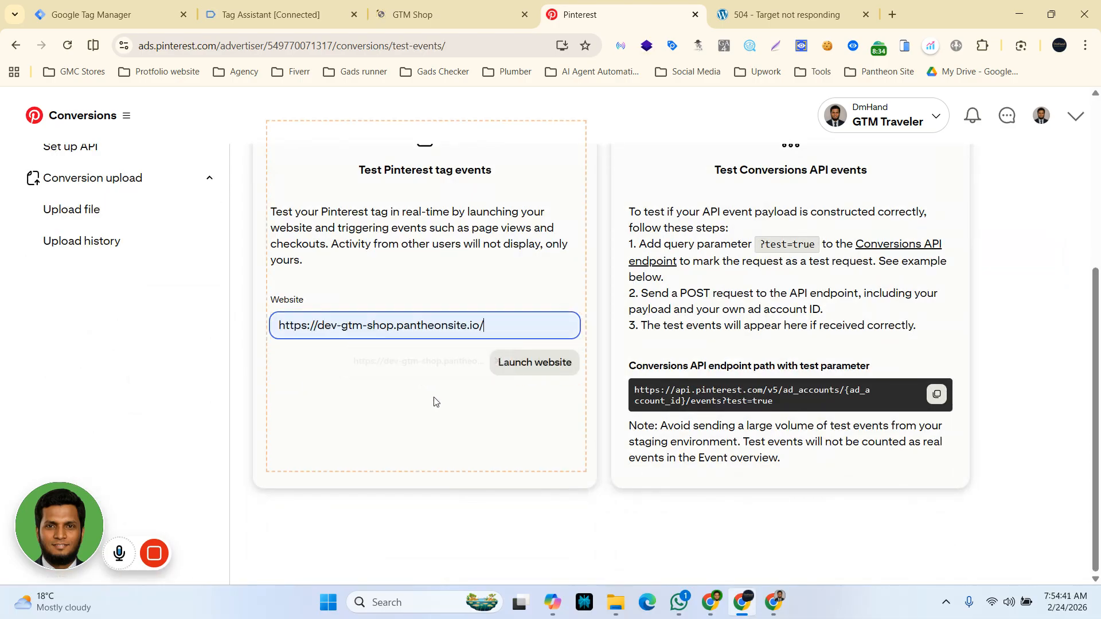
pyautogui.click(545, 368)
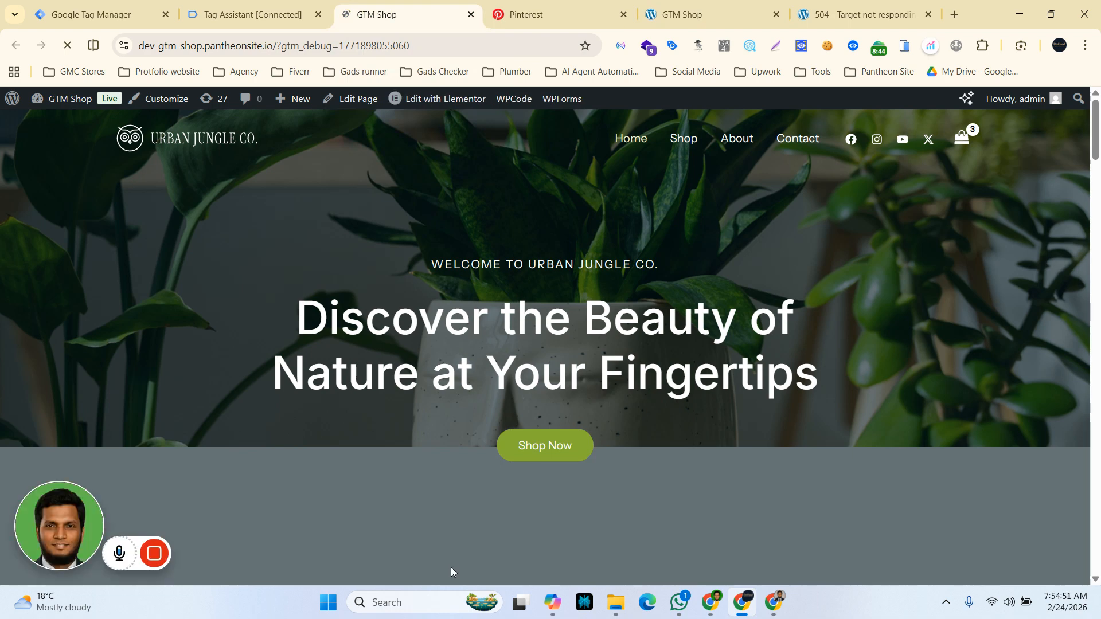
# Step: Inspect the Pinterest Tag Helper's event details on the shop homepage
pyautogui.scroll(-4, 446, 491)
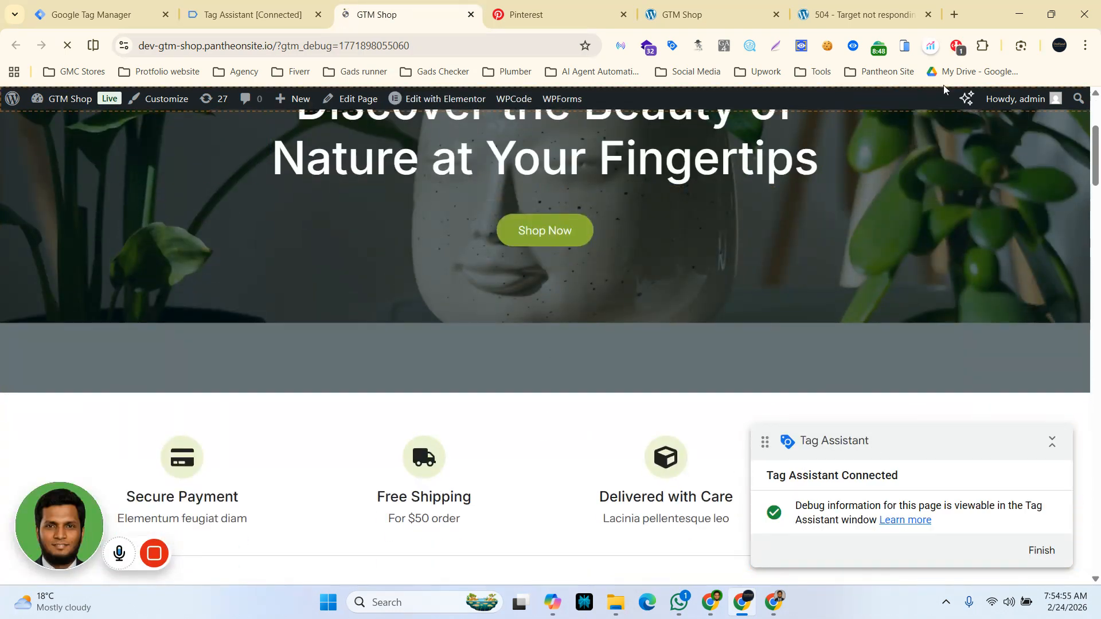
pyautogui.click(955, 45)
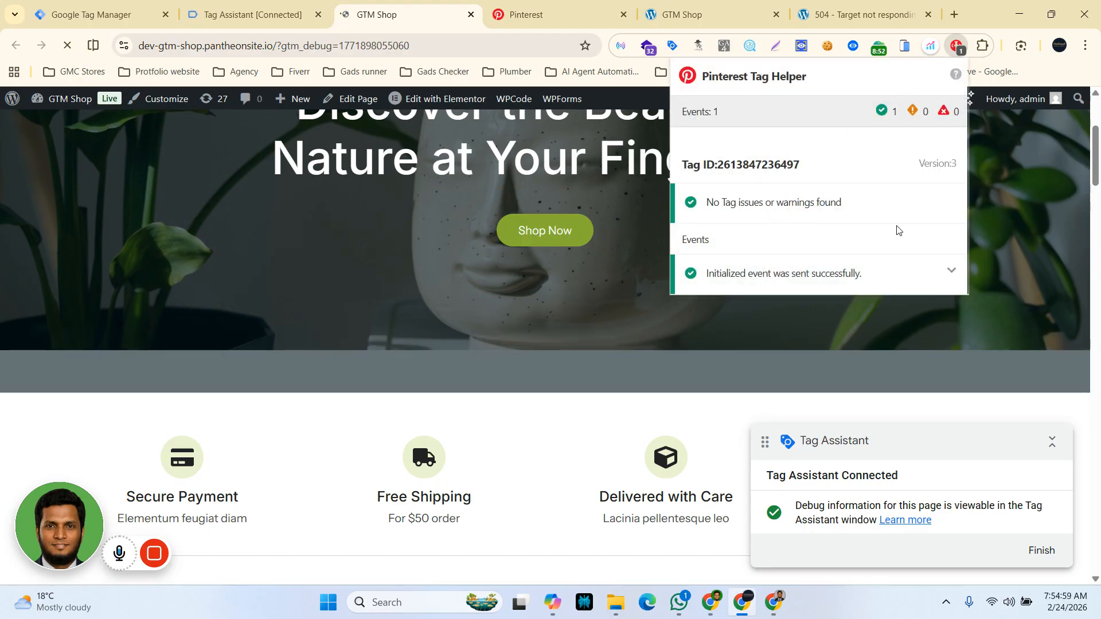
pyautogui.click(951, 272)
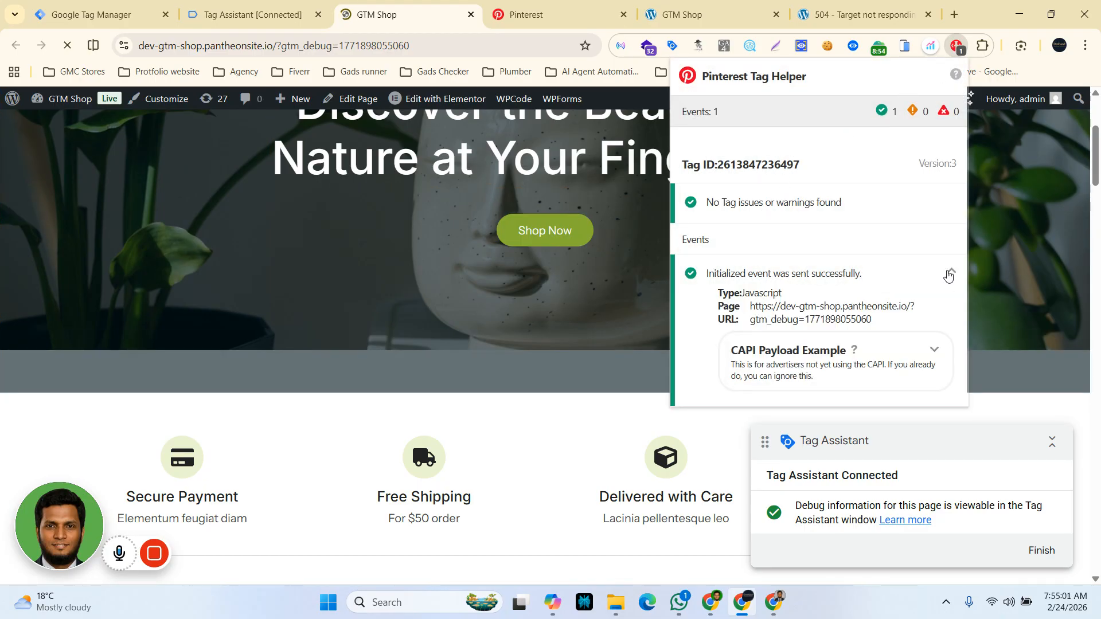
pyautogui.click(1045, 242)
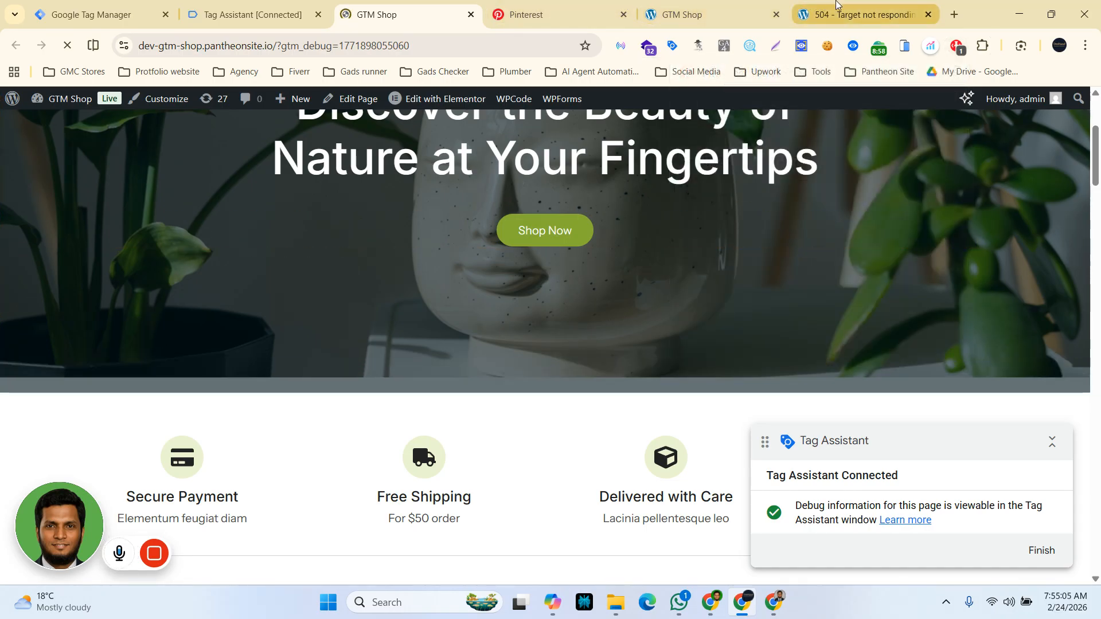
pyautogui.click(545, 12)
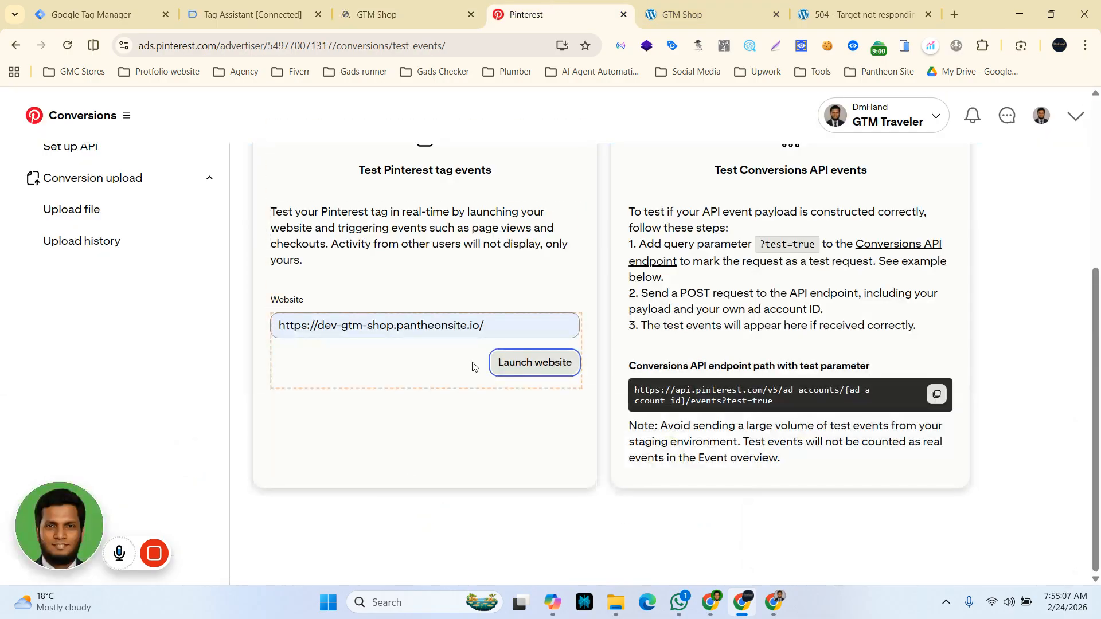
pyautogui.scroll(5, 514, 456)
pyautogui.scroll(-3, 515, 452)
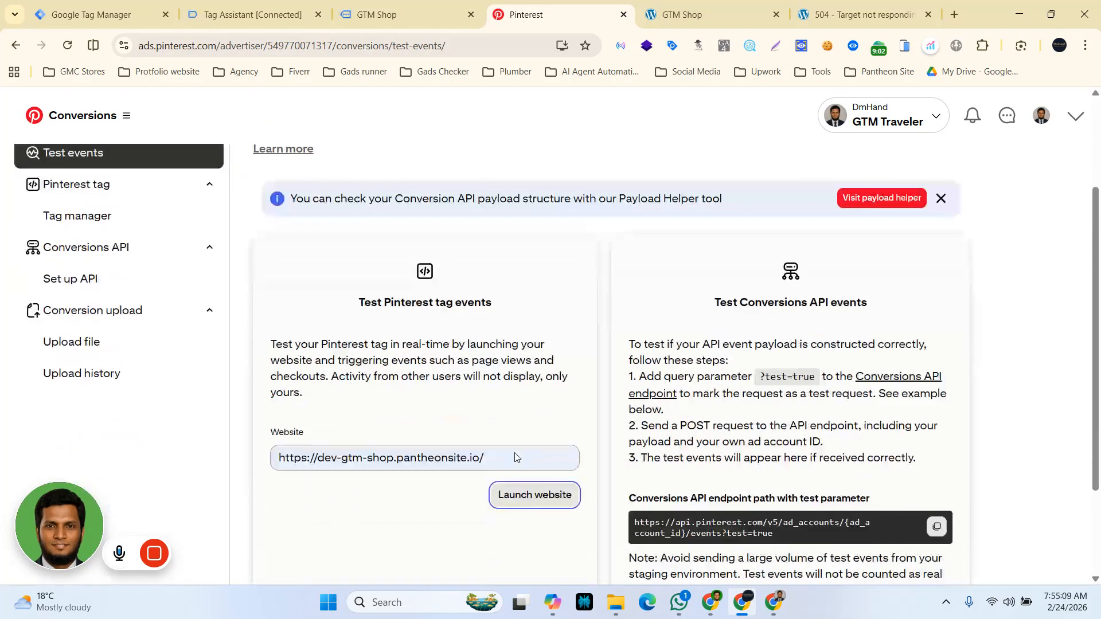
pyautogui.scroll(-2, 515, 453)
pyautogui.scroll(5, 715, 187)
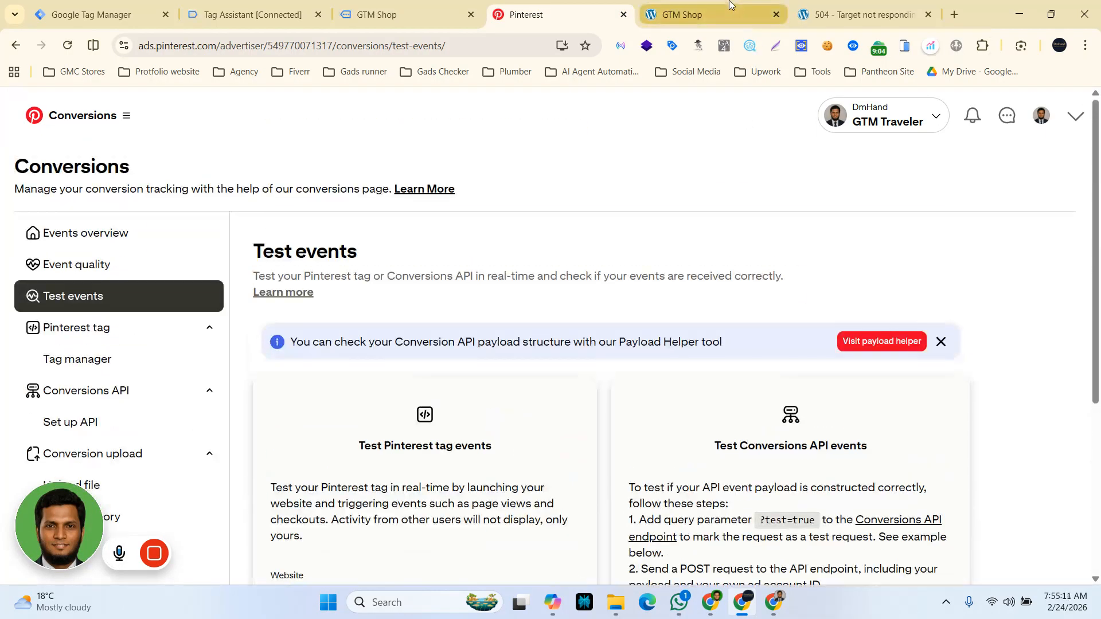
pyautogui.scroll(-5, 580, 380)
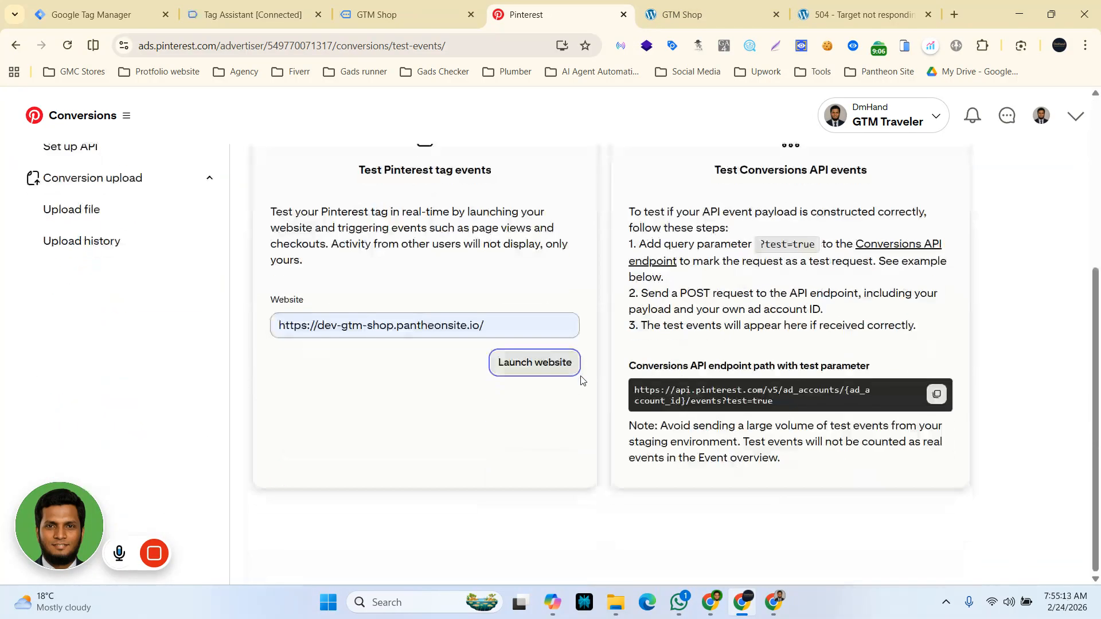
pyautogui.scroll(5, 581, 380)
pyautogui.scroll(-5, 579, 381)
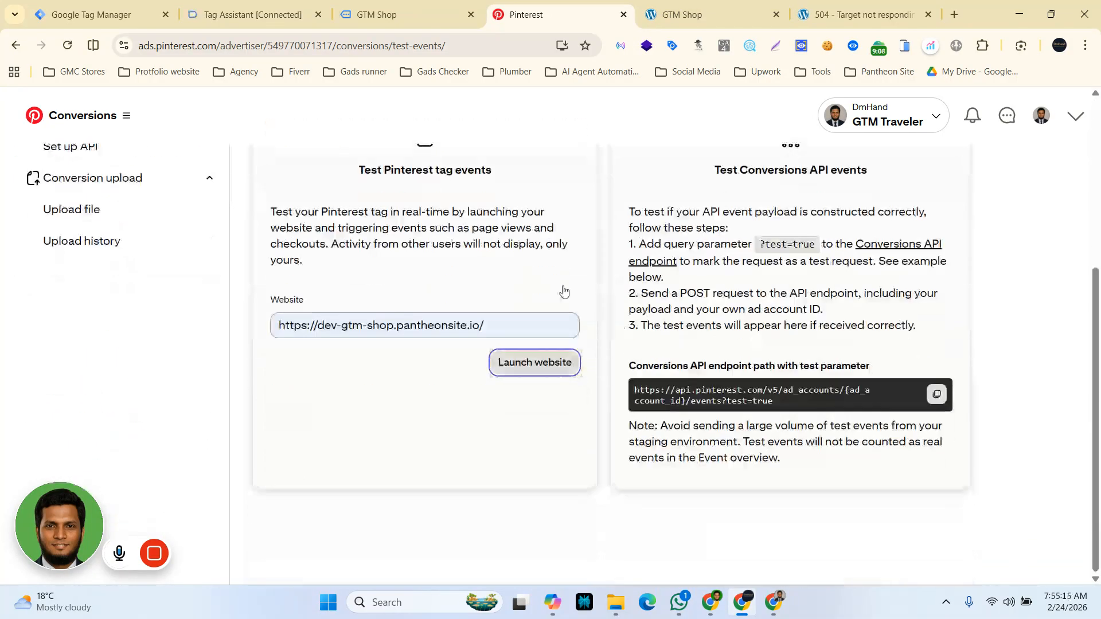
pyautogui.scroll(4, 413, 474)
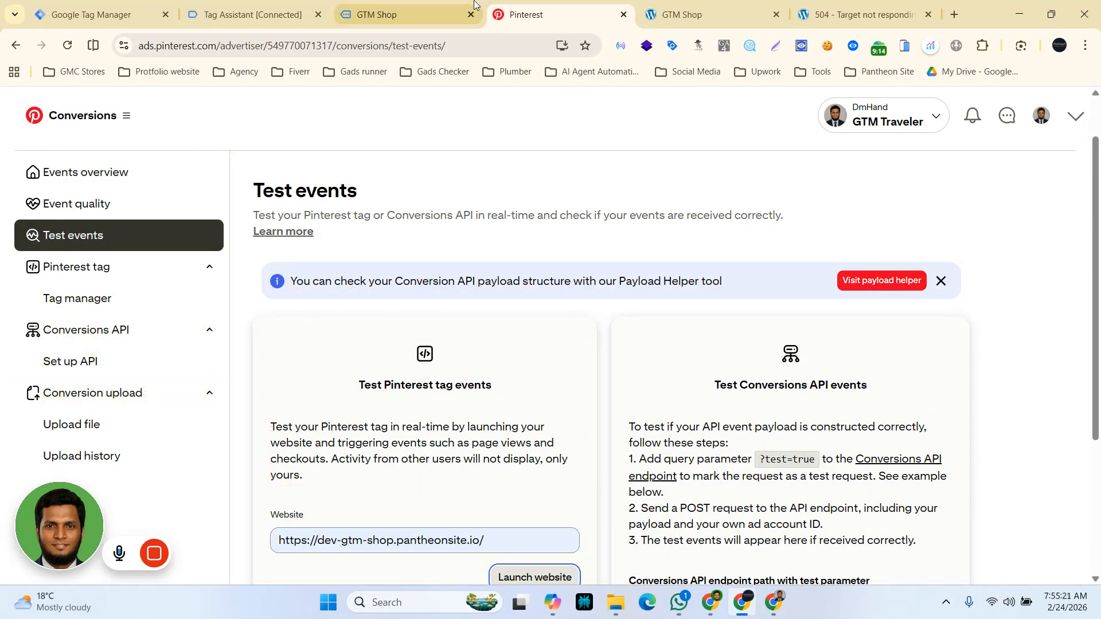
# Step: Open the Desert Bloom product page and inspect its events in Pinterest Tag Helper
pyautogui.click(412, 3)
pyautogui.scroll(-20, 461, 463)
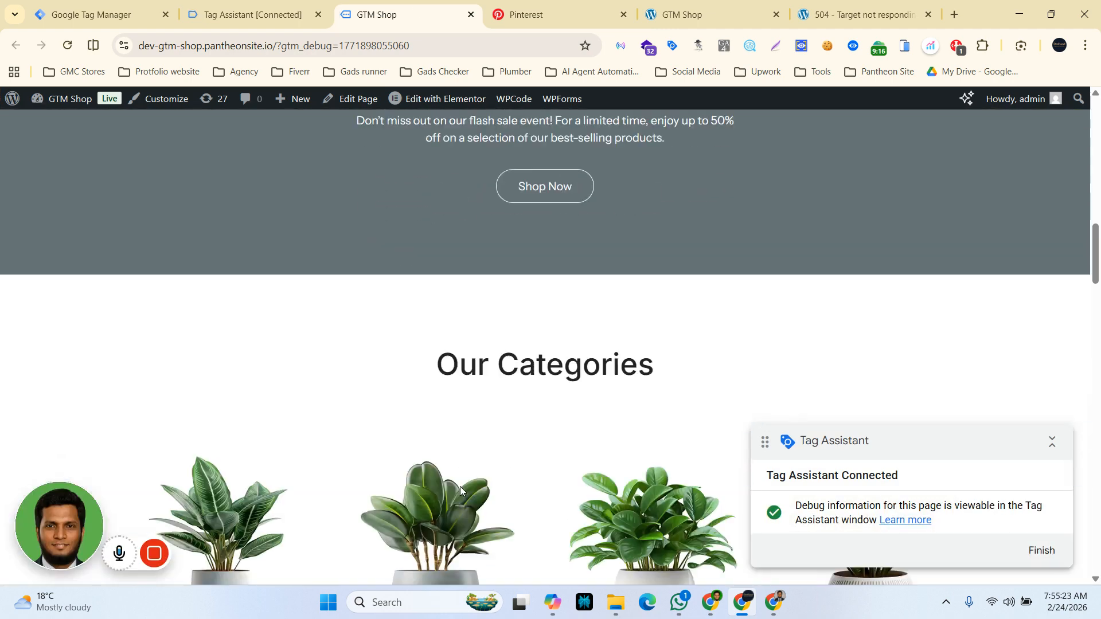
pyautogui.scroll(-10, 460, 487)
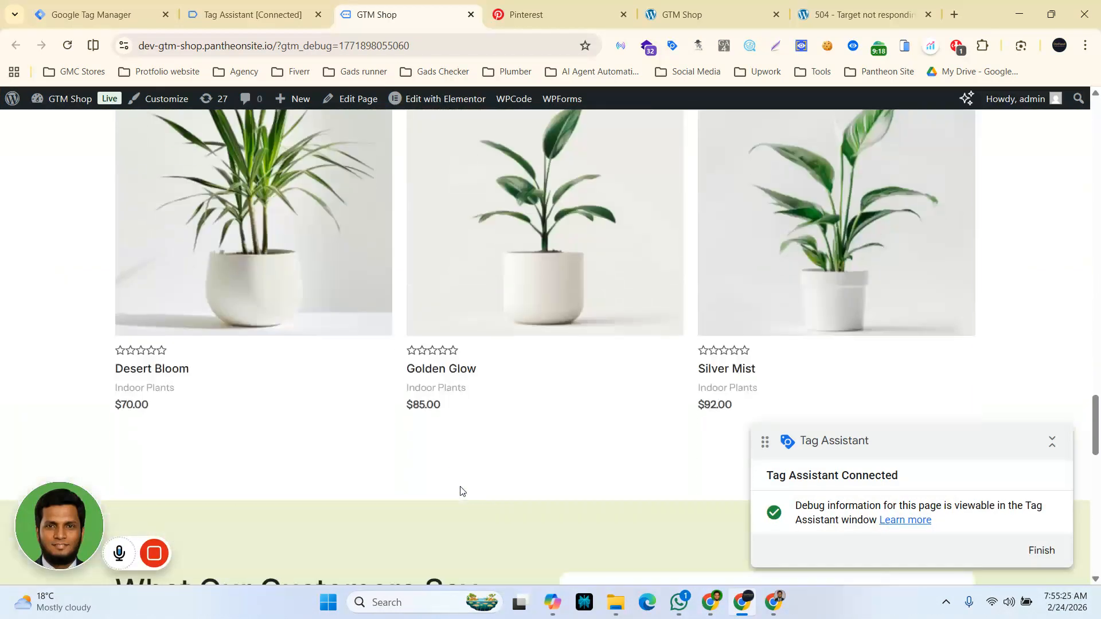
pyautogui.click(287, 158)
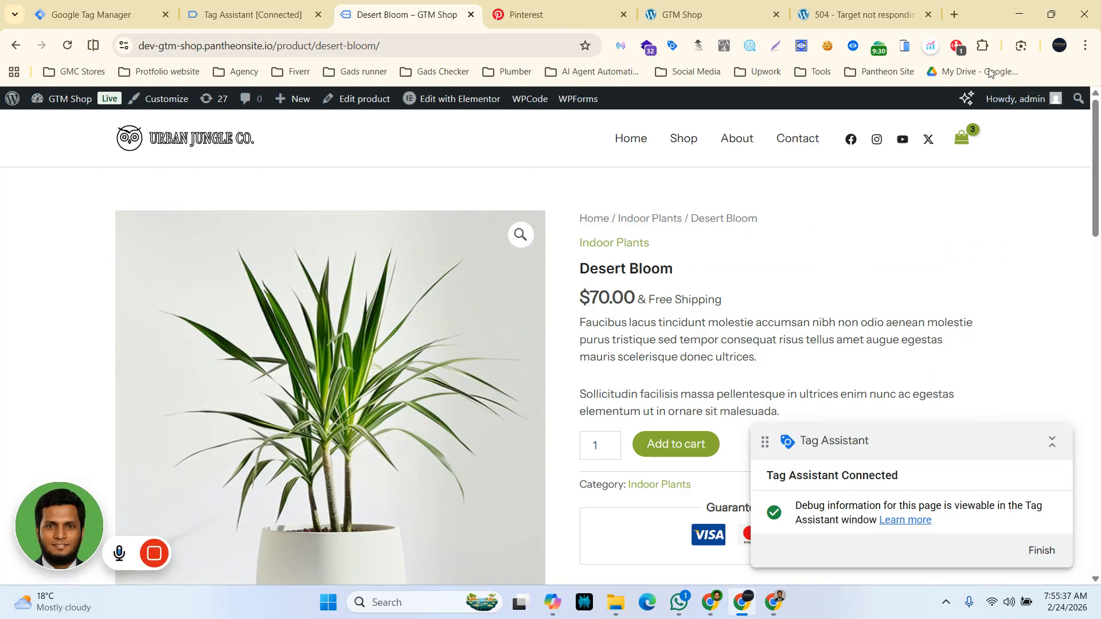
pyautogui.click(956, 46)
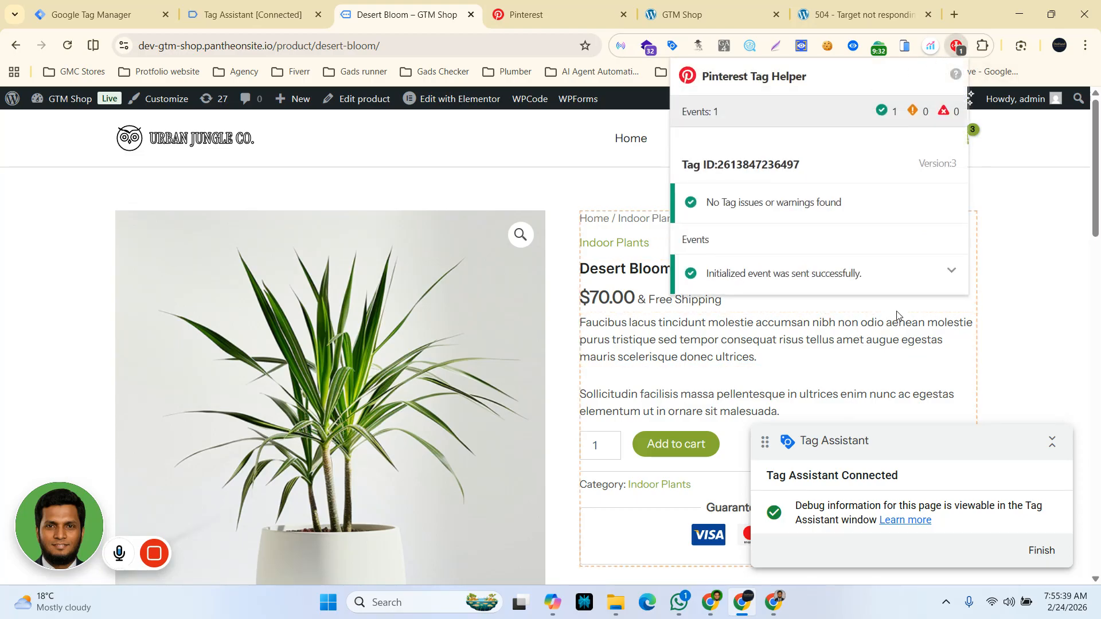
pyautogui.click(951, 272)
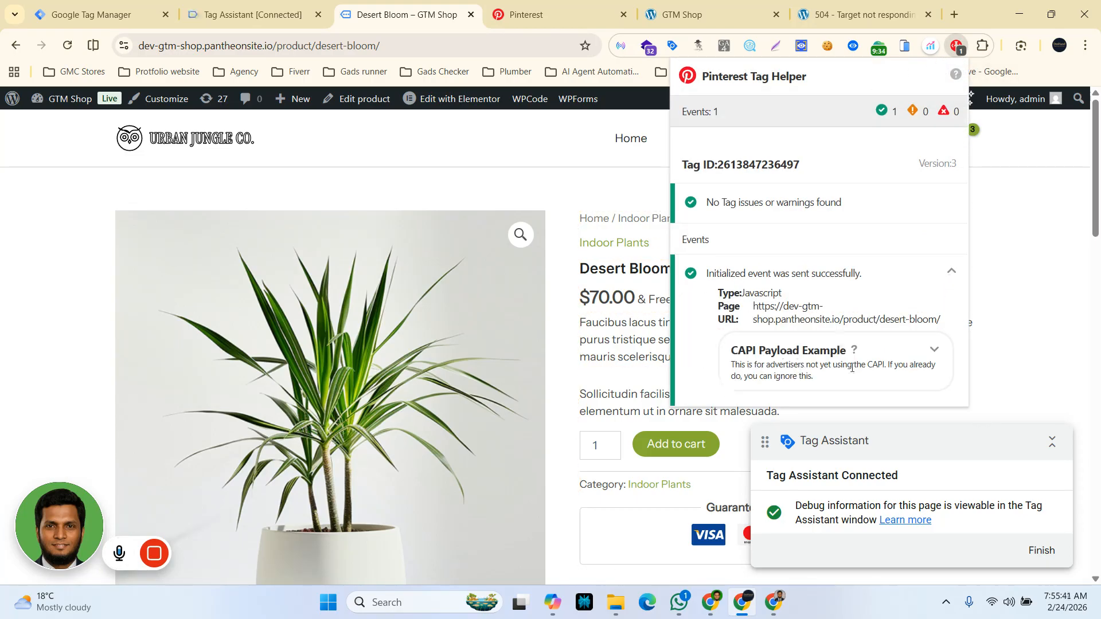
pyautogui.click(631, 188)
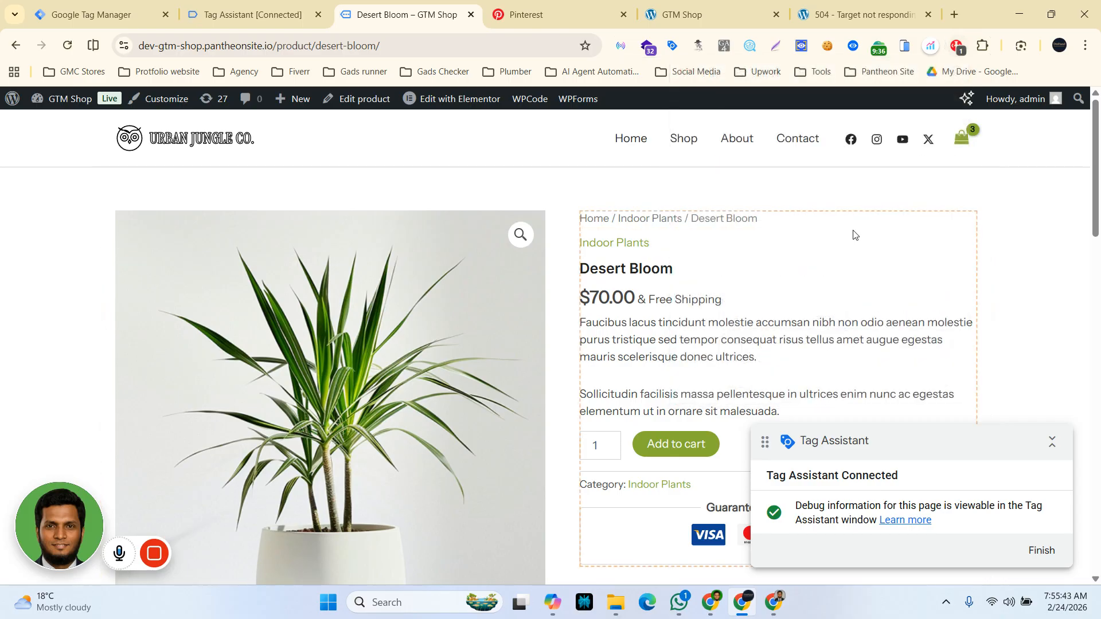
# Step: Switch between the Pinterest Test events page and the launched shop tab to check for incoming events
pyautogui.click(544, 3)
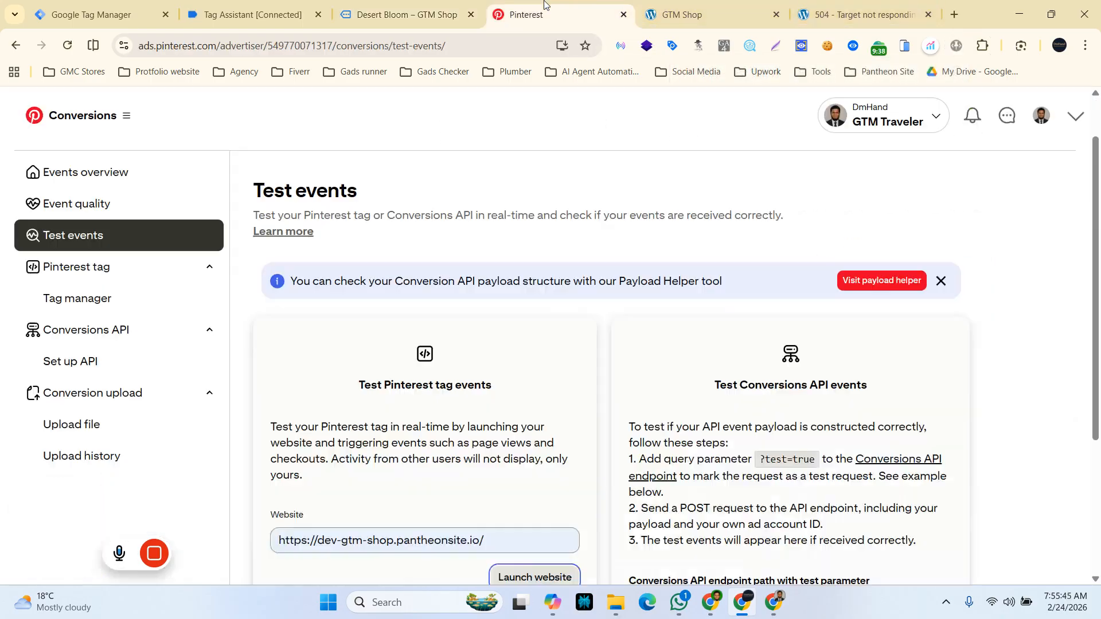
pyautogui.click(708, 4)
pyautogui.scroll(-5, 721, 117)
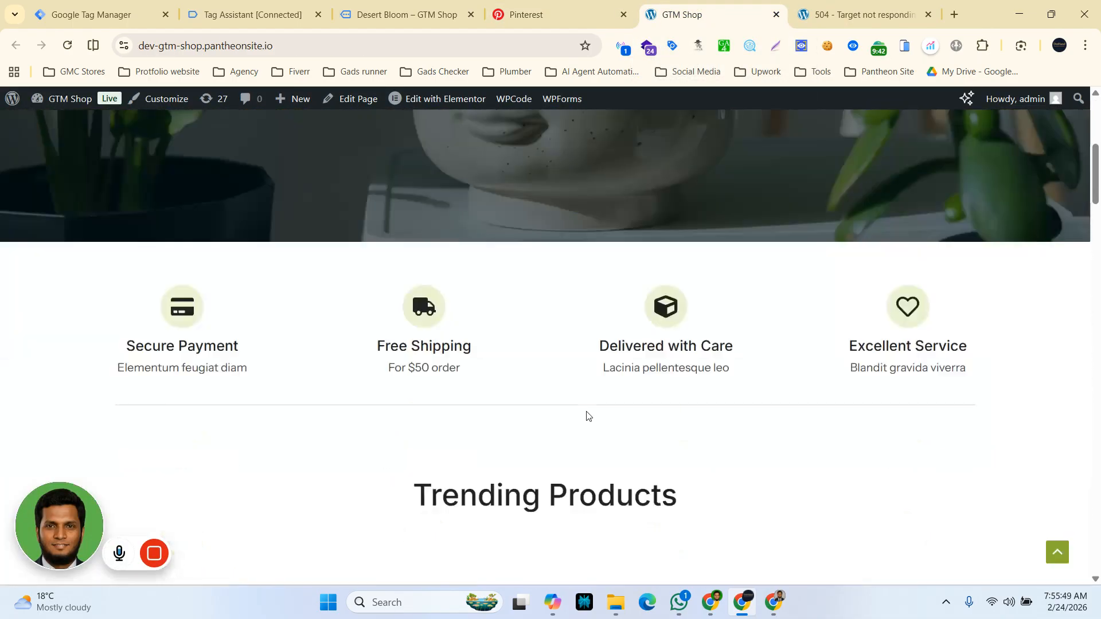
pyautogui.click(829, 11)
pyautogui.click(699, 7)
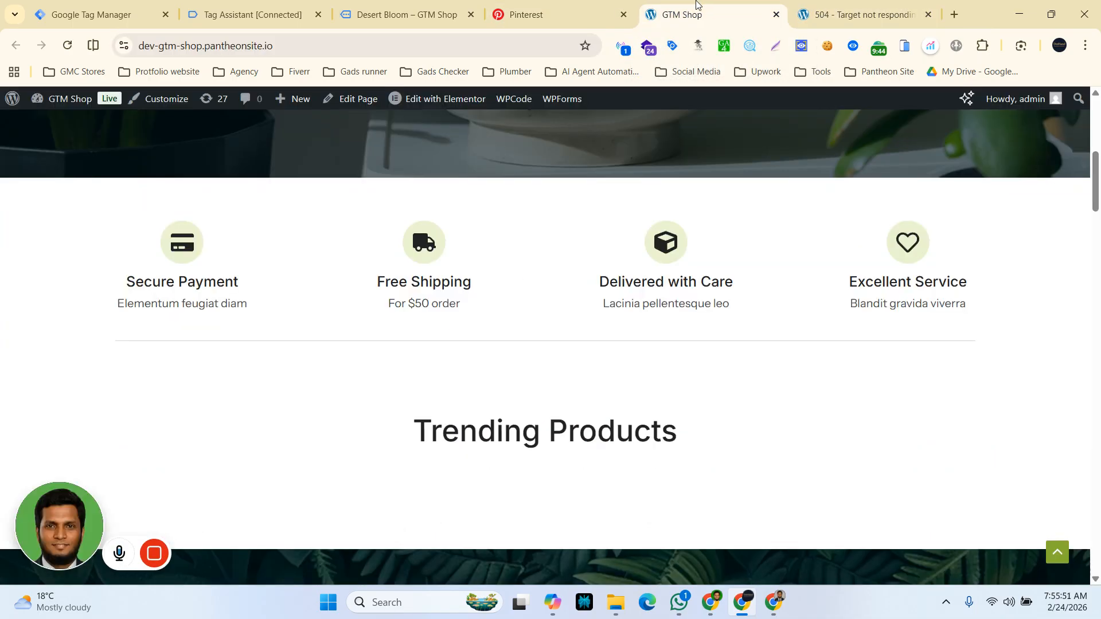
pyautogui.click(563, 4)
pyautogui.scroll(-3, 350, 472)
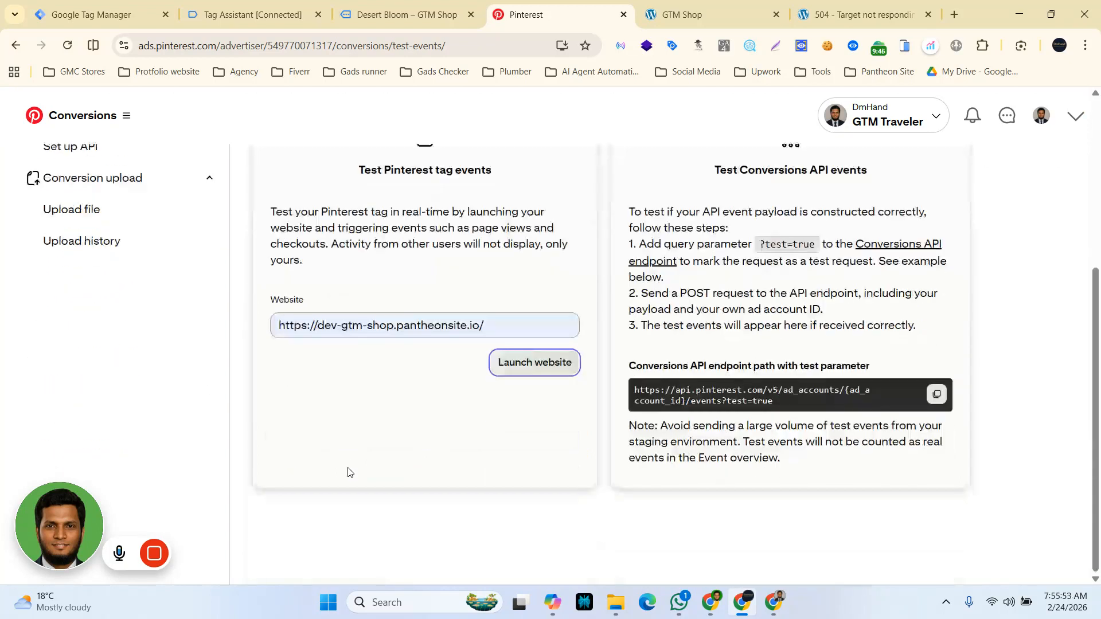
pyautogui.scroll(4, 348, 471)
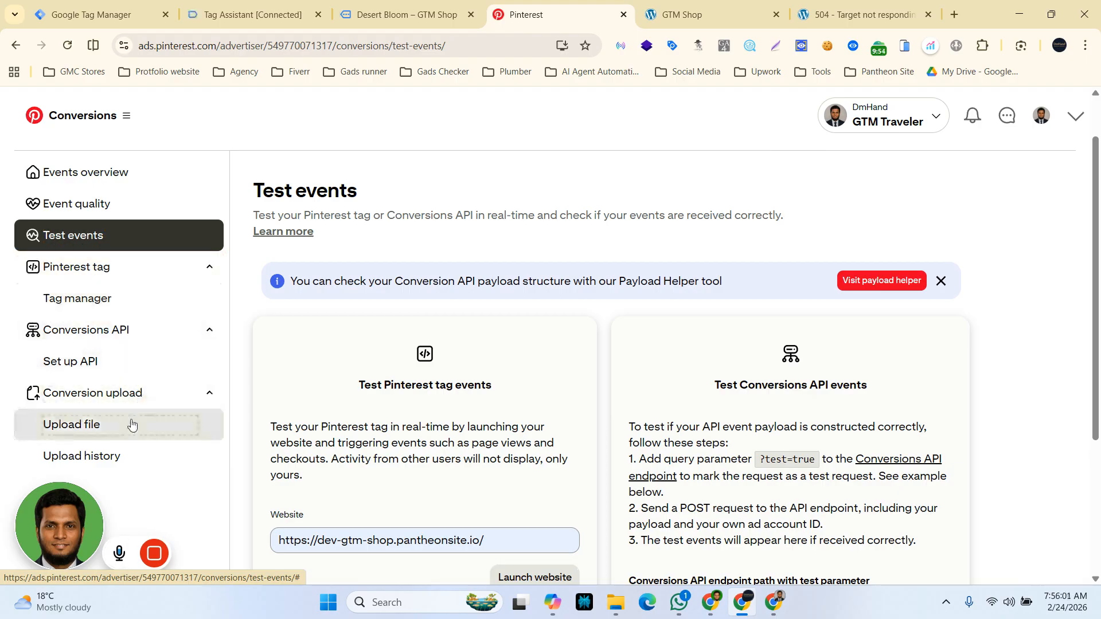
pyautogui.scroll(-3, 131, 424)
pyautogui.scroll(3, 417, 475)
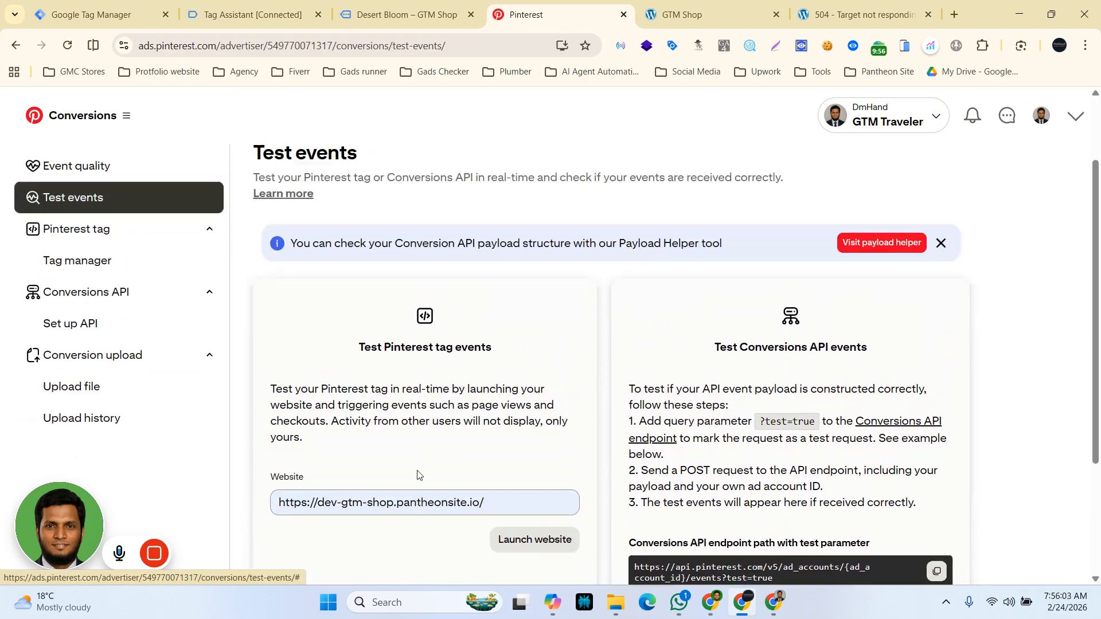
pyautogui.scroll(1, 418, 474)
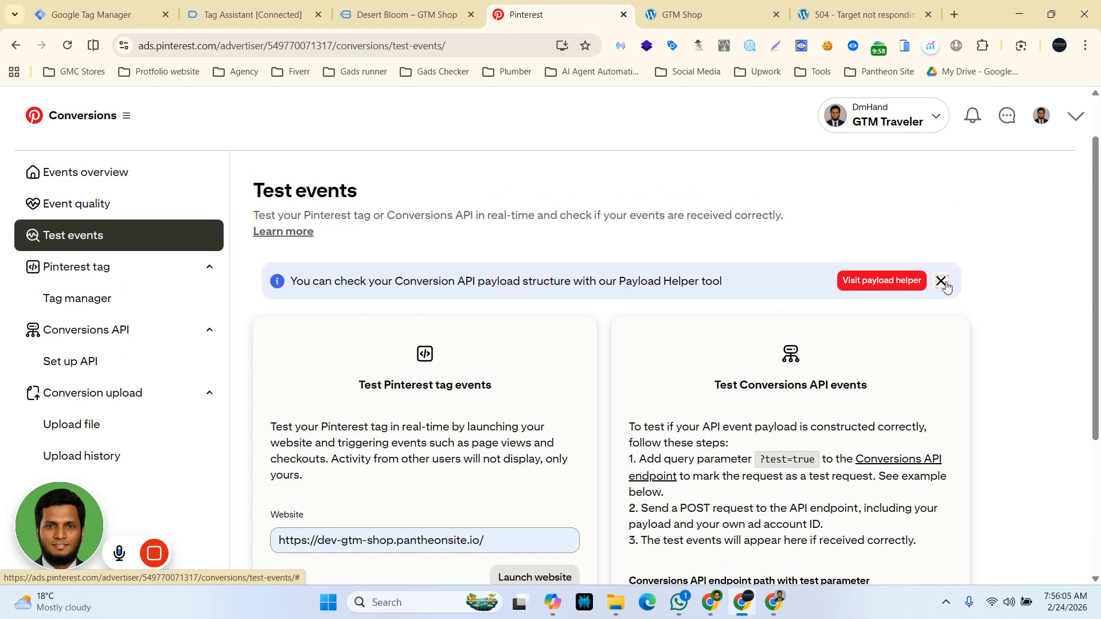
# Step: Dismiss the Payload Helper notice and launch the test website again from Test events
pyautogui.click(941, 281)
pyautogui.scroll(-3, 541, 403)
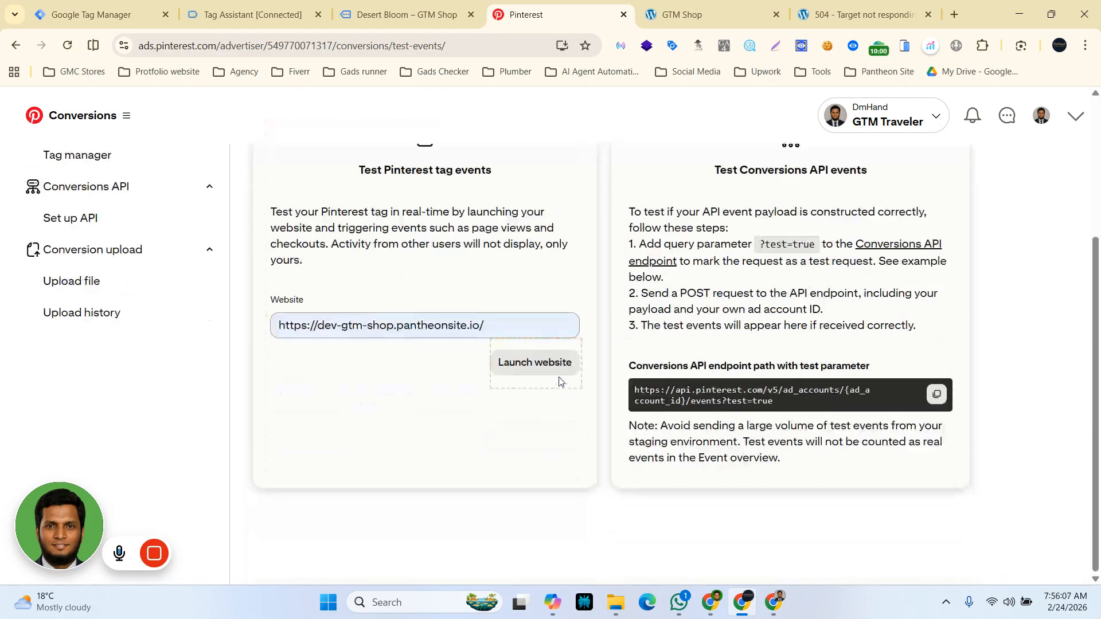
pyautogui.click(542, 369)
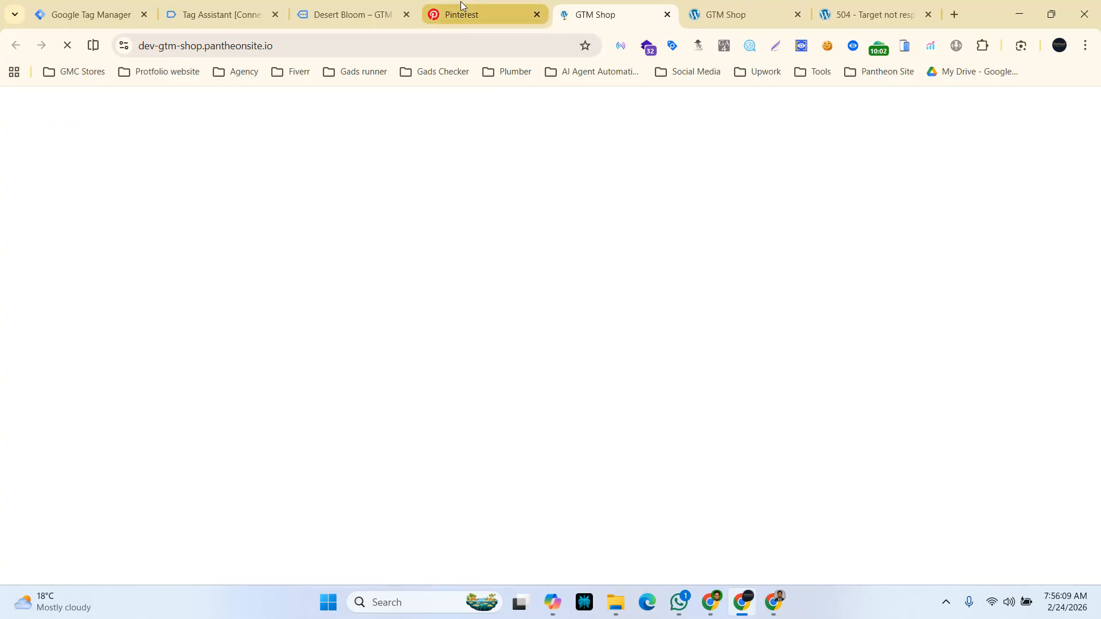
# Step: Browse the Events overview and Event quality pages, then return to Test events
pyautogui.click(460, 1)
pyautogui.scroll(3, 376, 423)
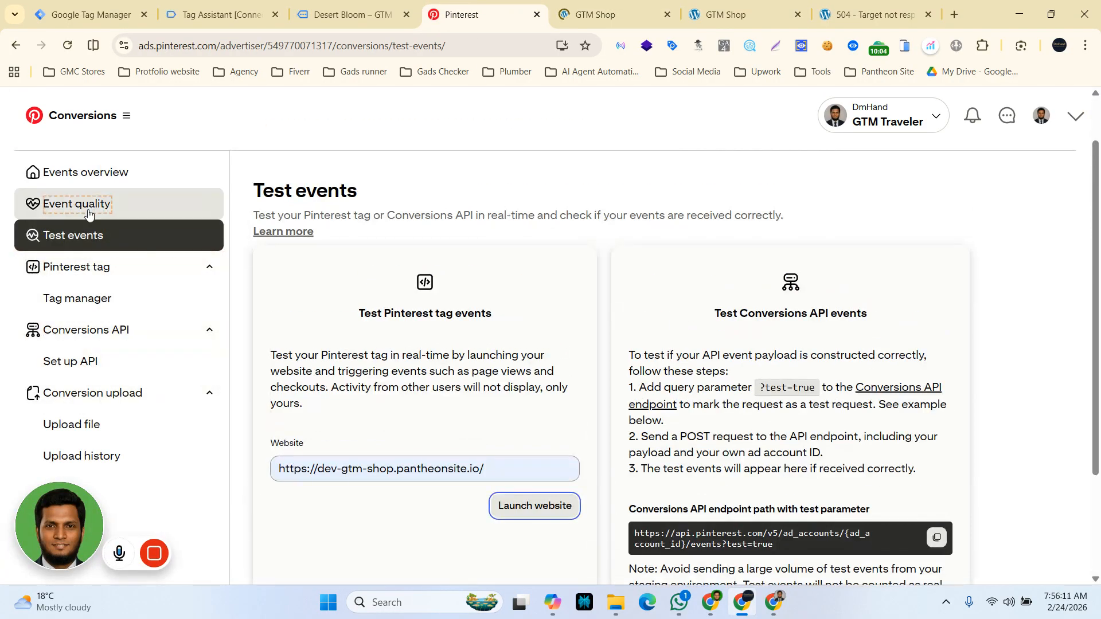
pyautogui.click(85, 177)
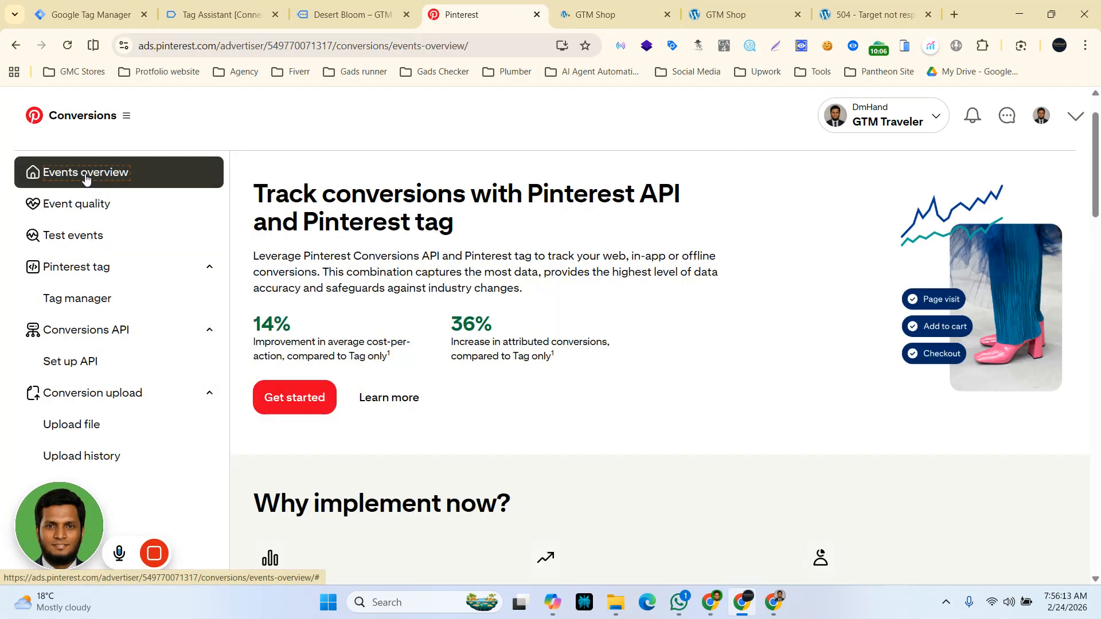
pyautogui.click(80, 204)
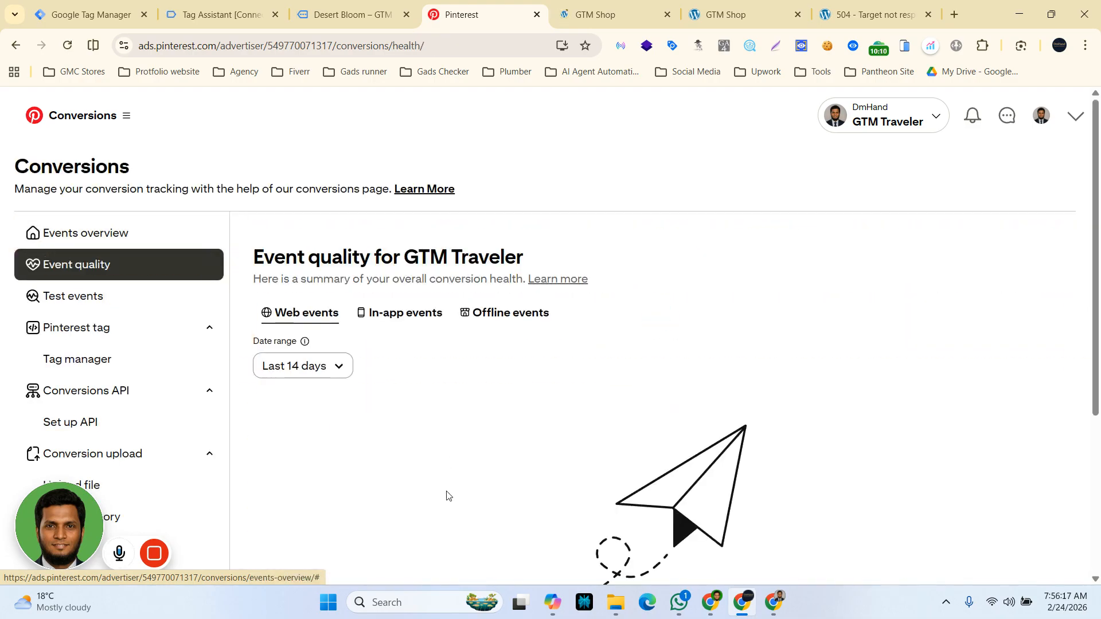
pyautogui.scroll(-2, 449, 496)
pyautogui.scroll(1, 447, 494)
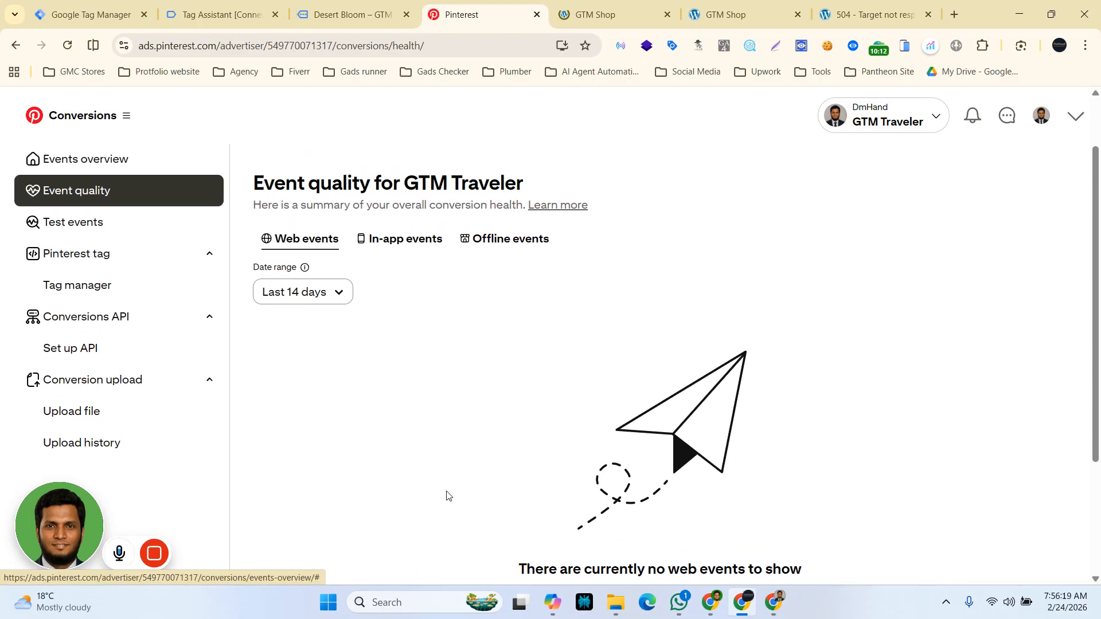
pyautogui.click(73, 225)
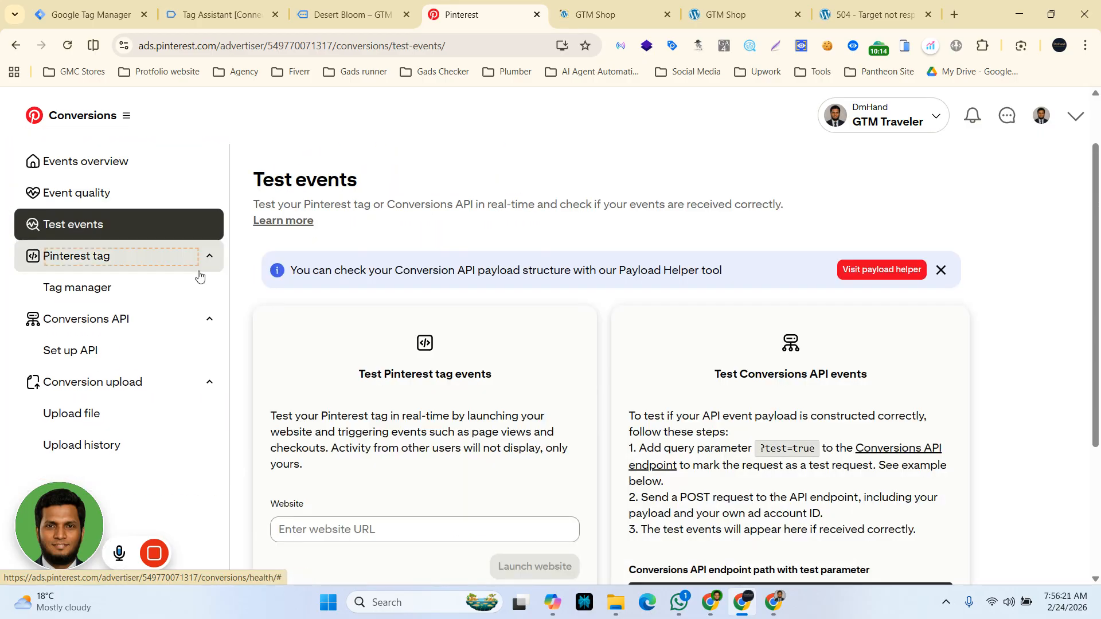
pyautogui.scroll(-3, 443, 522)
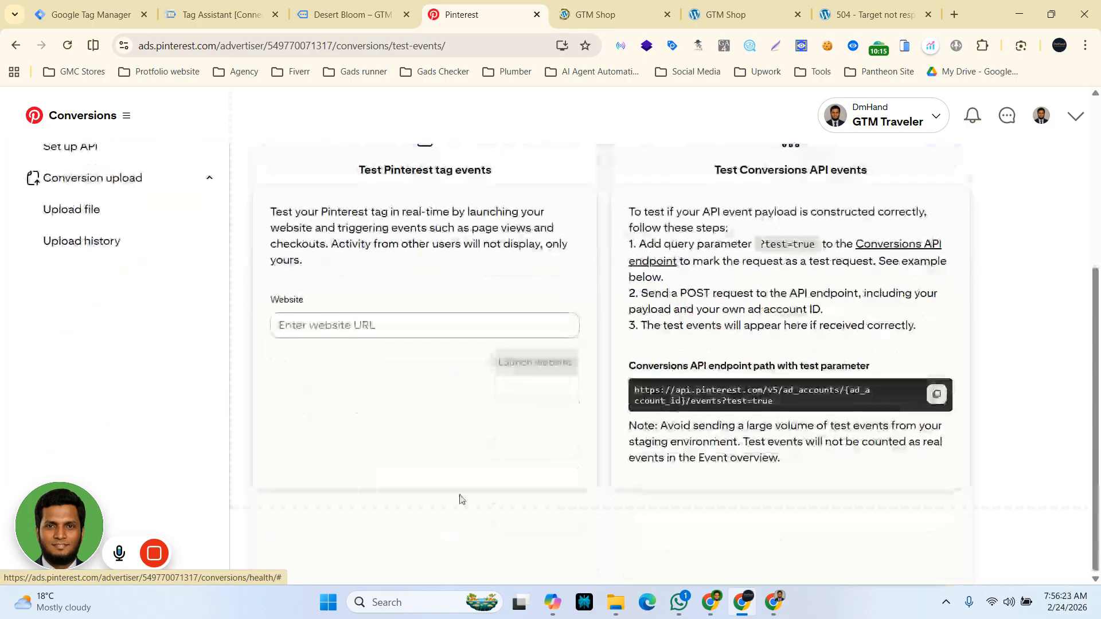
pyautogui.click(352, 324)
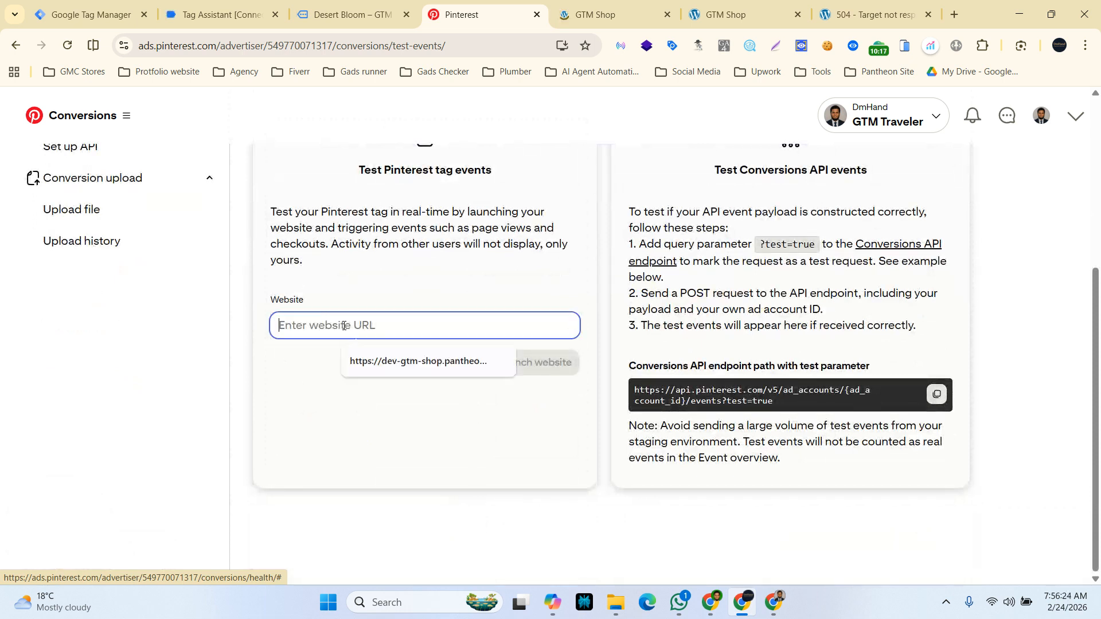
pyautogui.click(413, 360)
pyautogui.click(536, 365)
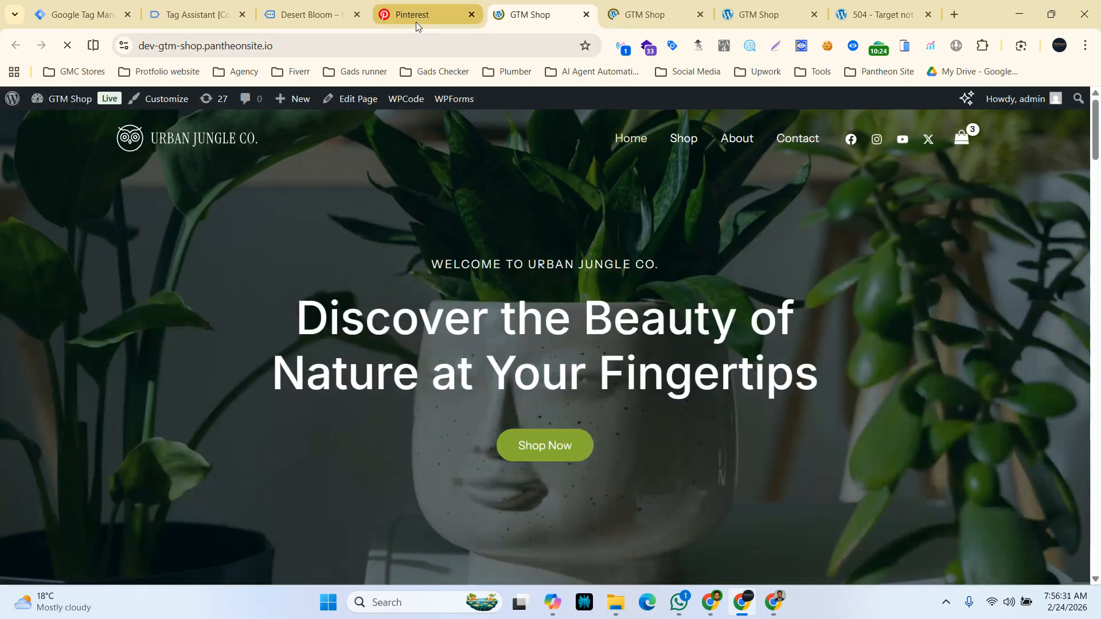
# Step: Review the Test events page, open the Pinterest Tag manager page, and return to Test events
pyautogui.click(415, 17)
pyautogui.scroll(4, 639, 475)
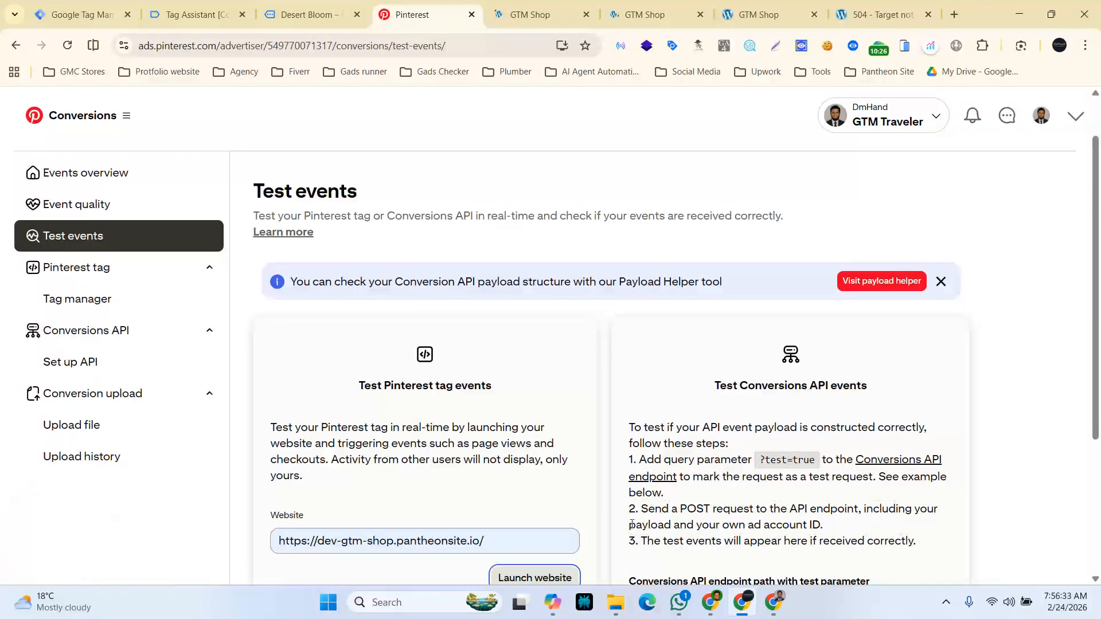
pyautogui.scroll(1, 631, 524)
pyautogui.scroll(-5, 631, 523)
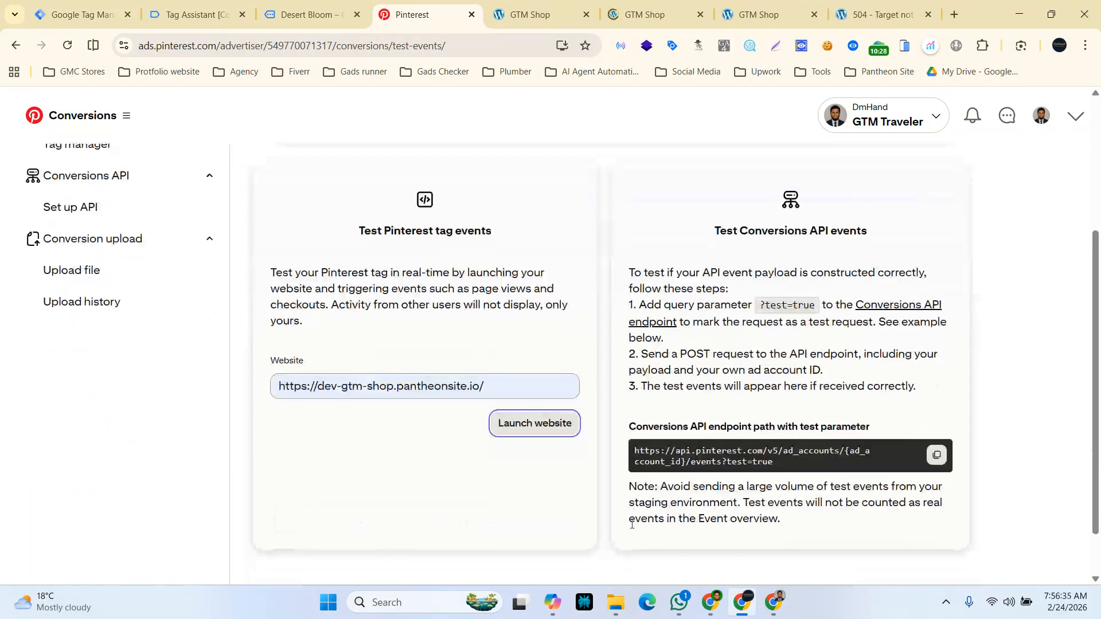
pyautogui.scroll(2, 631, 523)
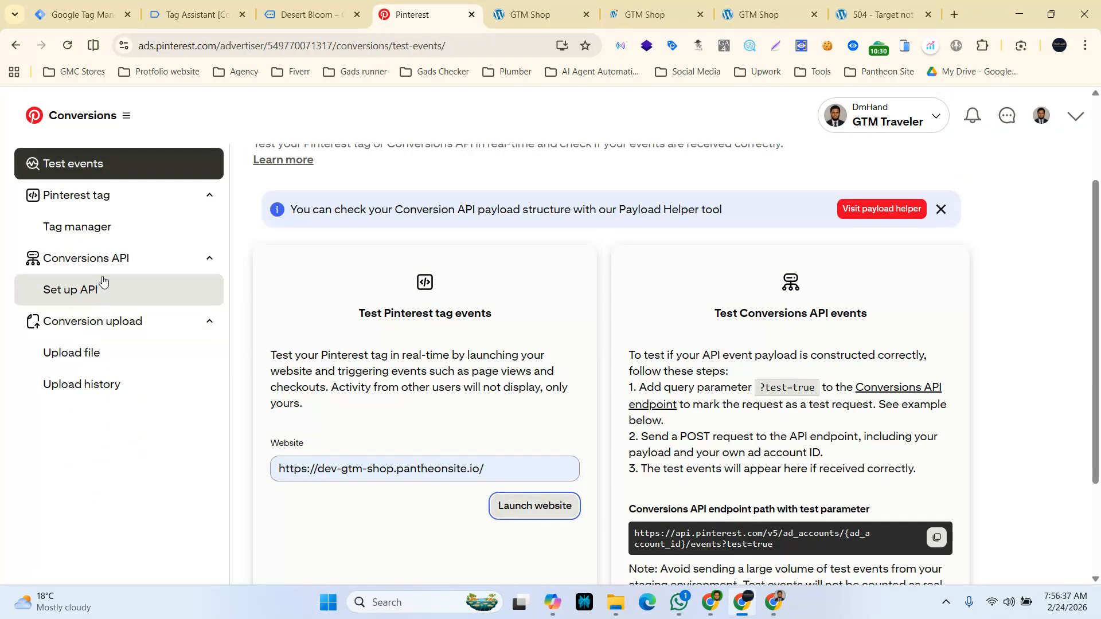
pyautogui.click(90, 226)
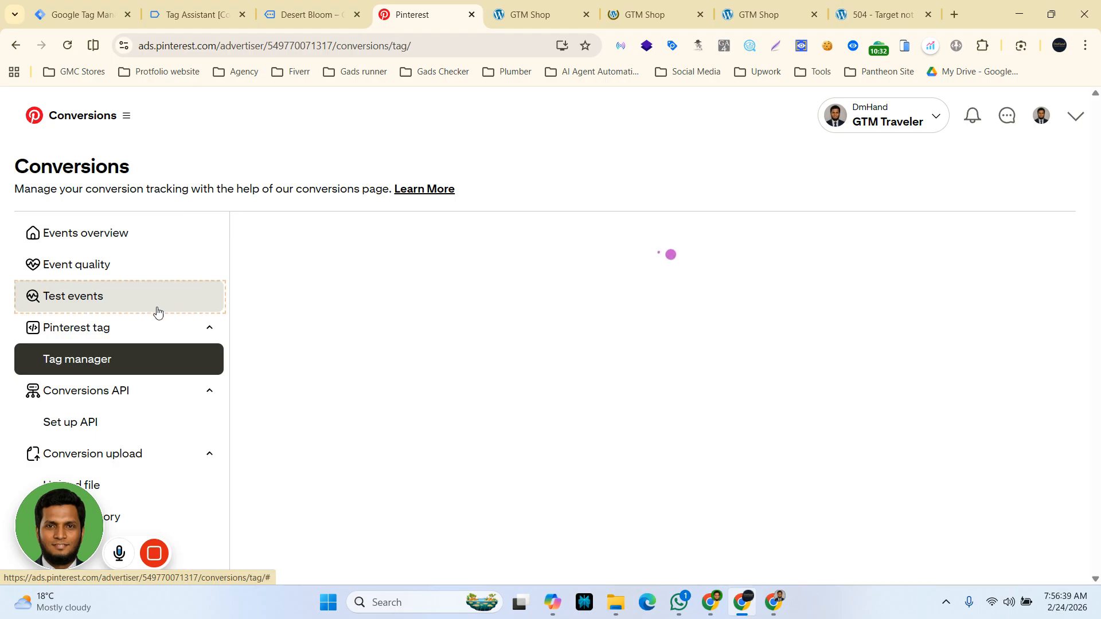
pyautogui.scroll(-4, 323, 473)
pyautogui.scroll(4, 322, 473)
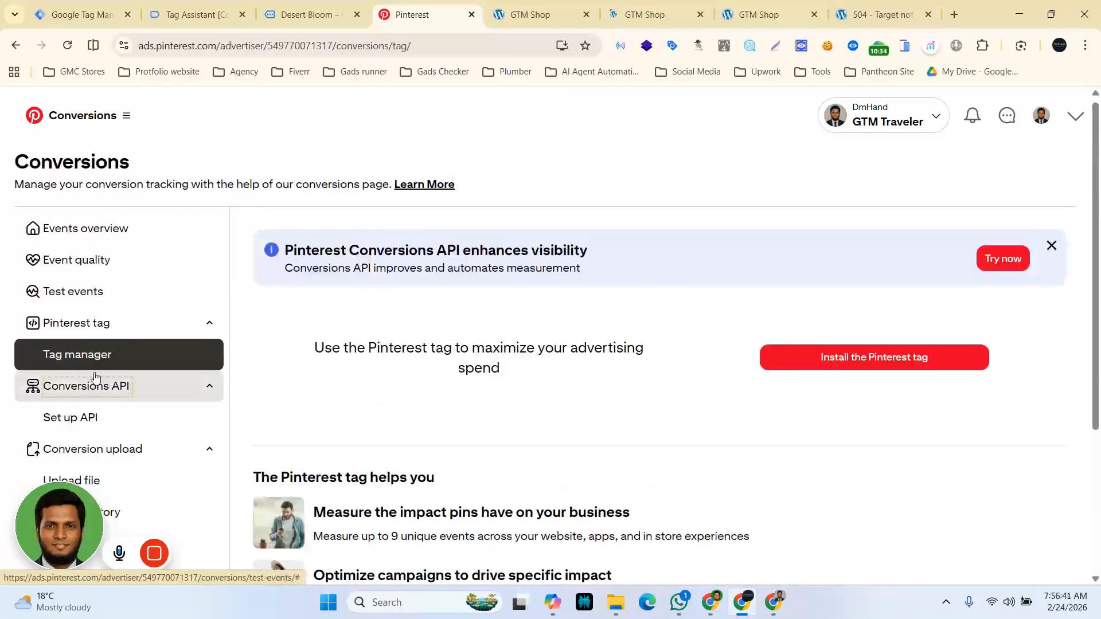
pyautogui.click(67, 295)
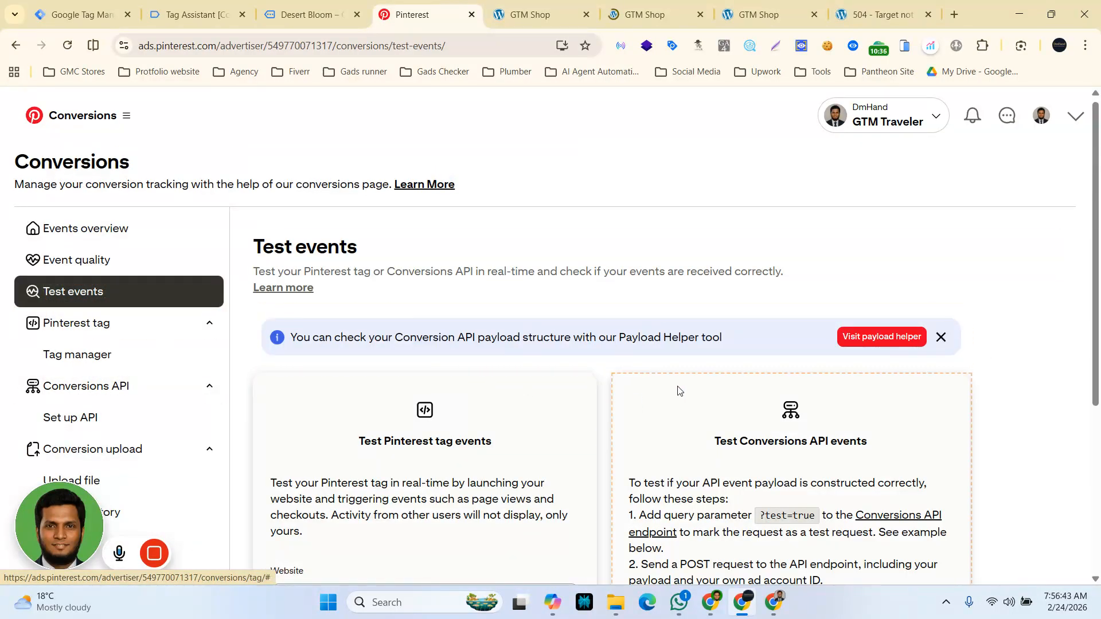
# Step: Switch between the shop tabs and the Pinterest Test events page to look for received tag events
pyautogui.click(509, 6)
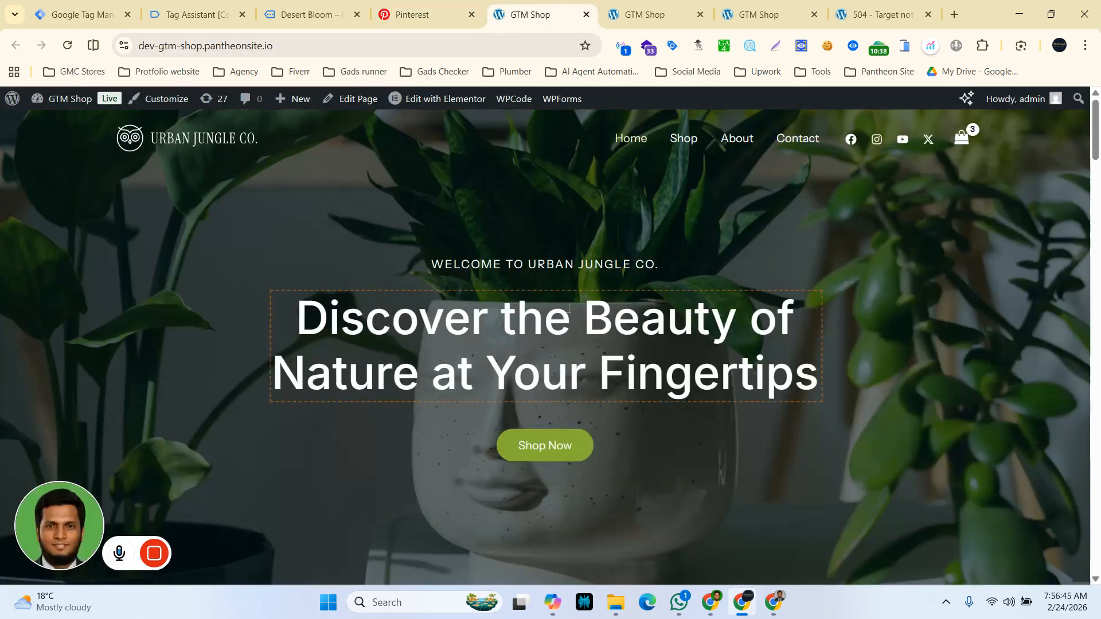
pyautogui.scroll(-2, 499, 459)
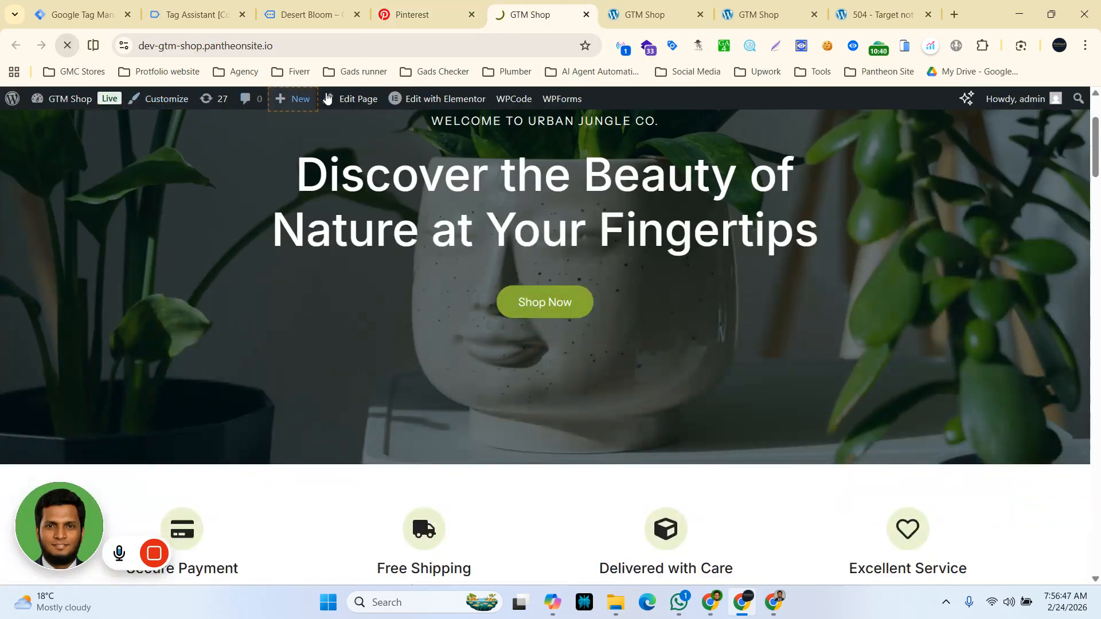
pyautogui.click(412, 14)
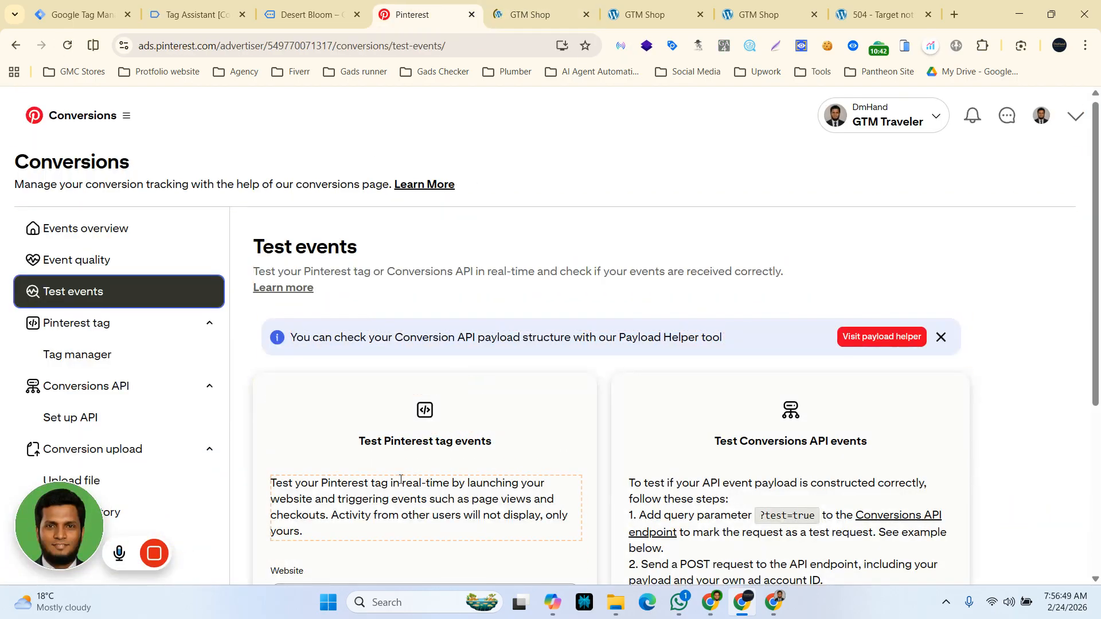
pyautogui.scroll(-5, 401, 479)
pyautogui.scroll(4, 400, 485)
pyautogui.click(297, 5)
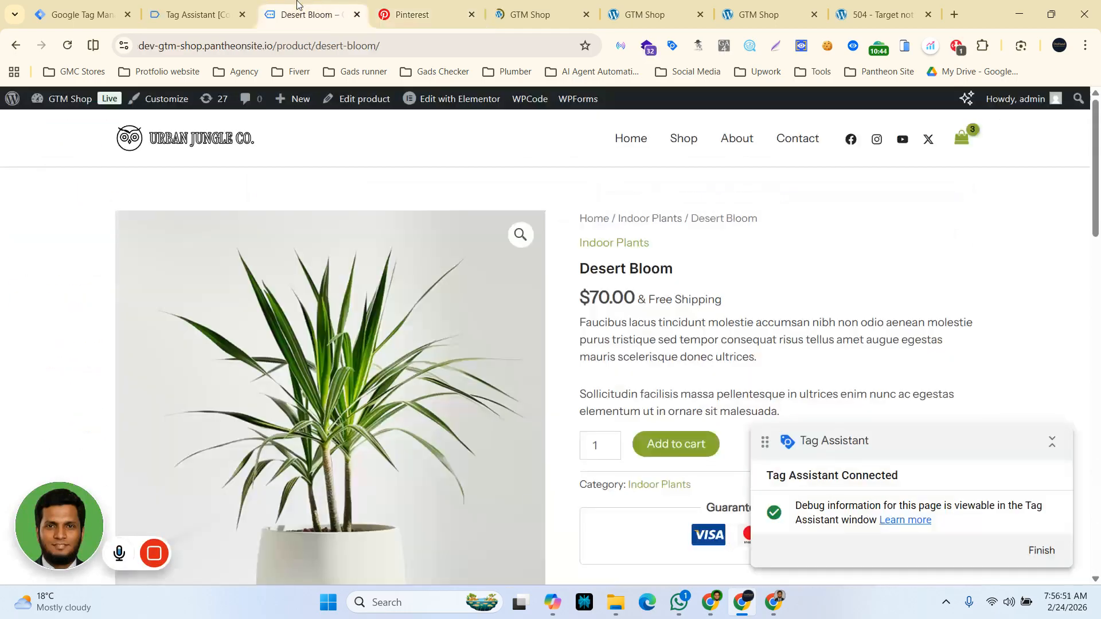
pyautogui.click(433, 4)
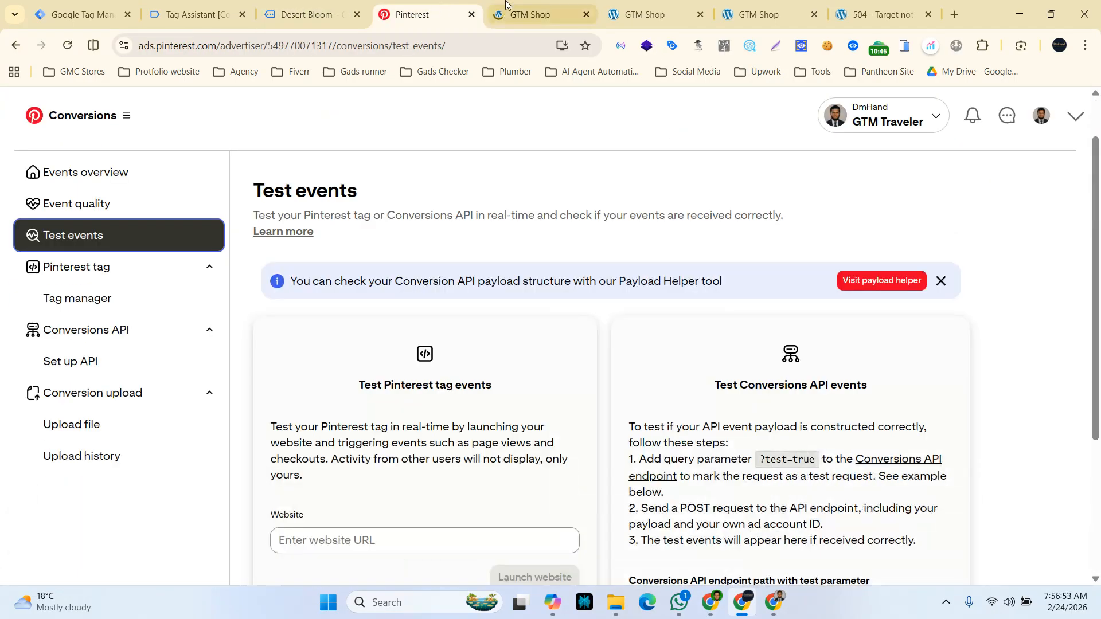
pyautogui.click(528, 14)
pyautogui.scroll(-5, 379, 439)
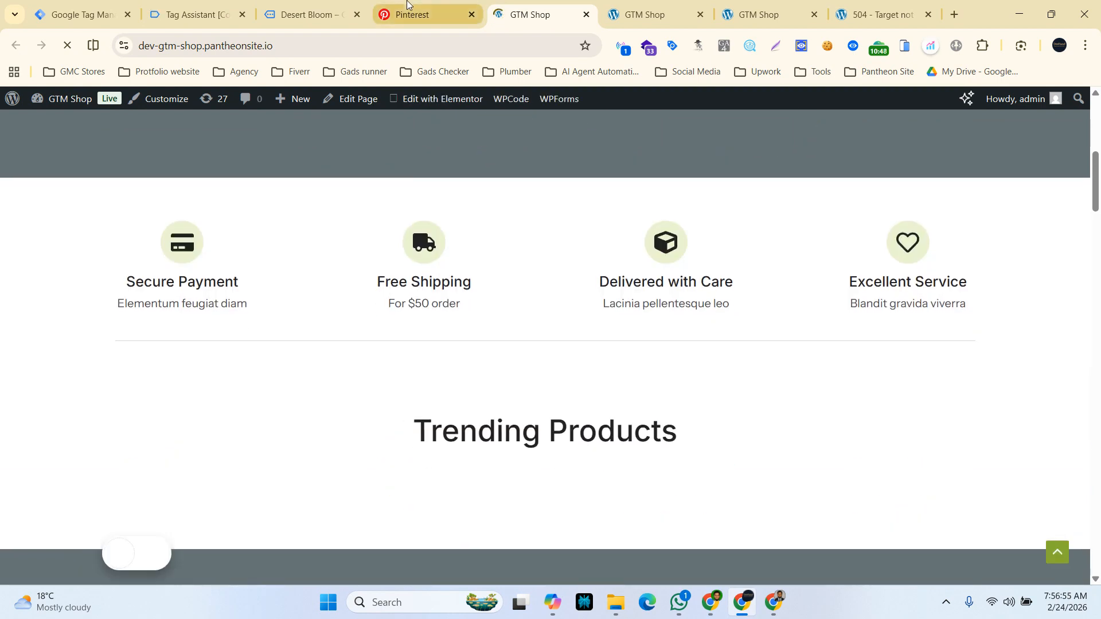
pyautogui.click(422, 14)
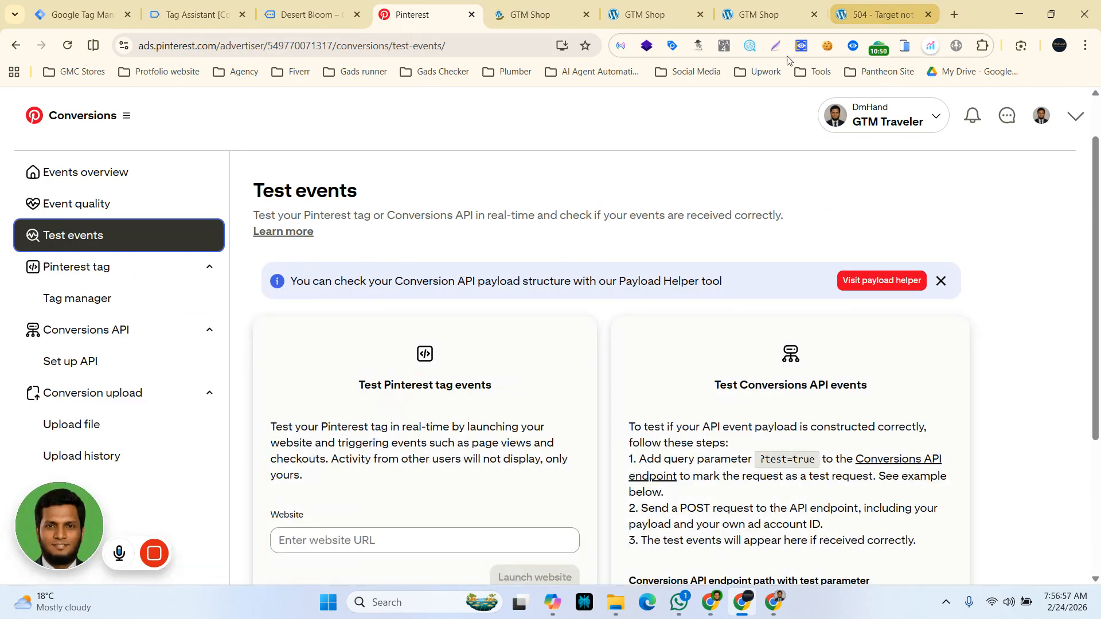
pyautogui.click(530, 14)
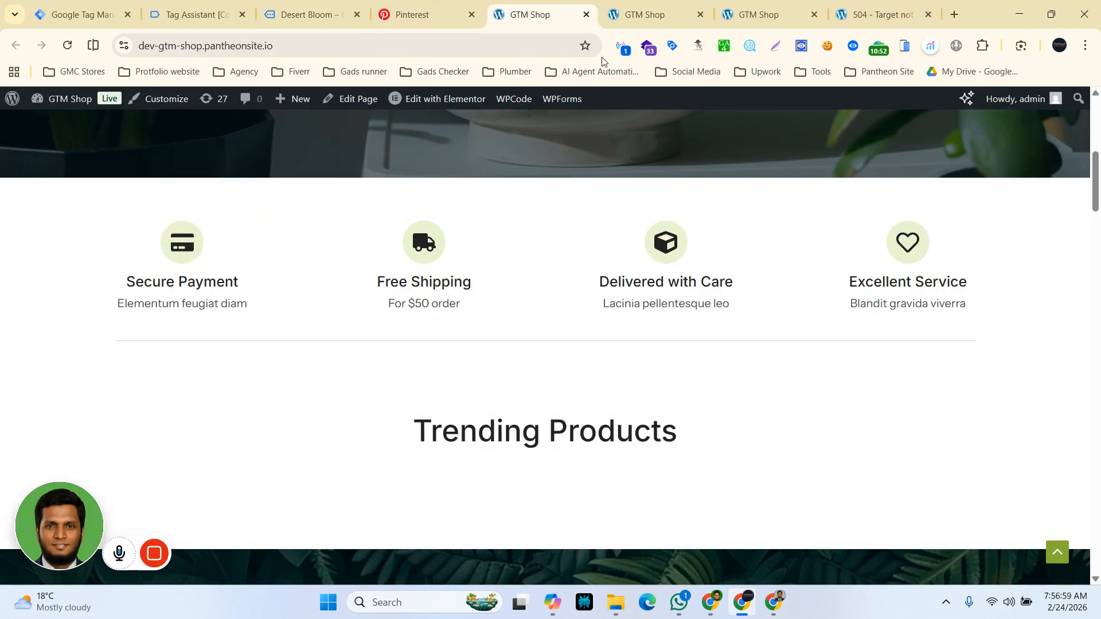
pyautogui.click(404, 13)
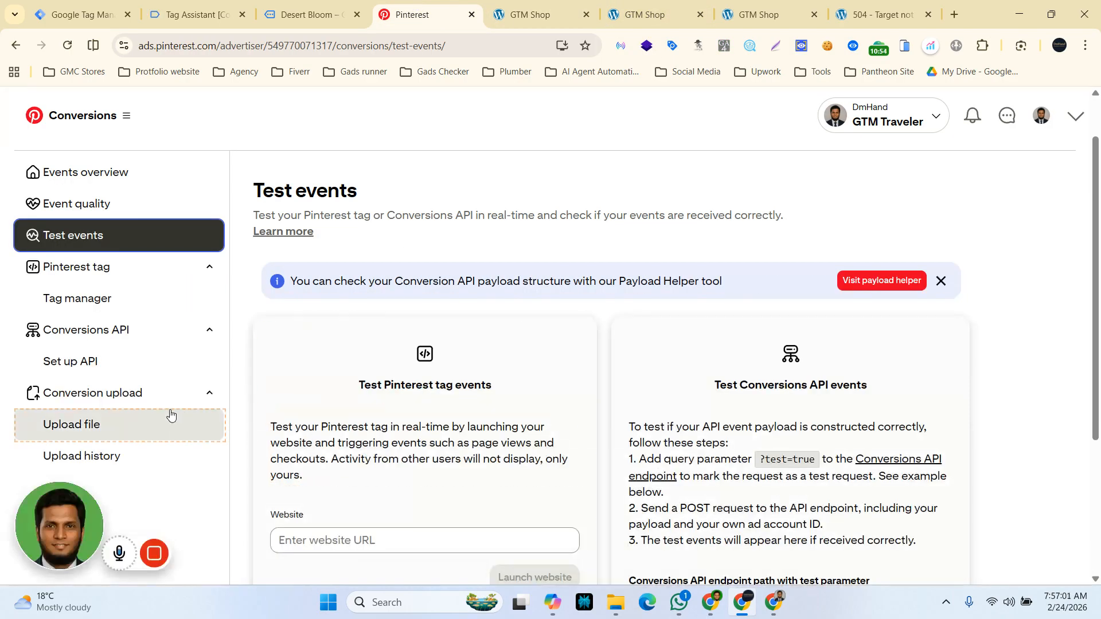
pyautogui.scroll(-3, 417, 457)
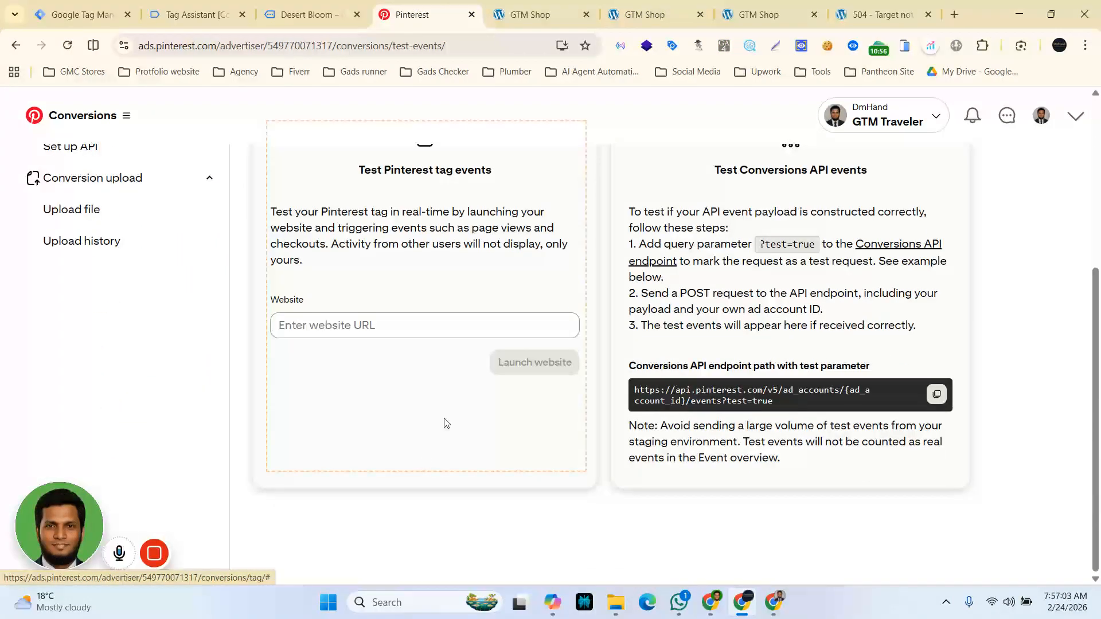
pyautogui.scroll(1, 445, 357)
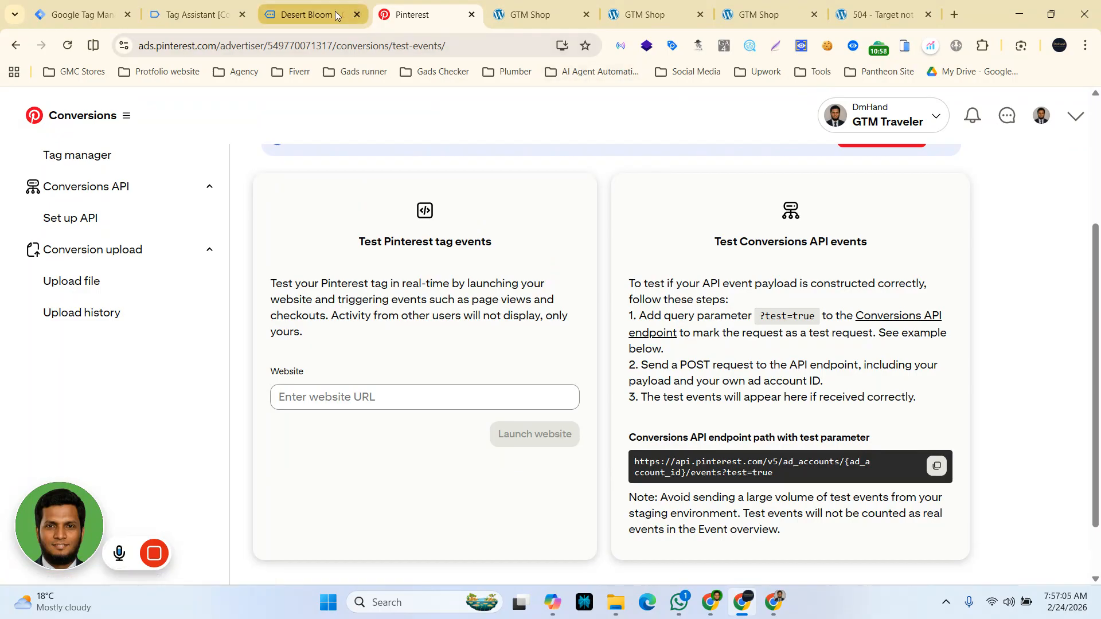
# Step: Open Pinterest Tag Helper on the Desert Bloom product page and expand the initialized event's details
pyautogui.click(313, 12)
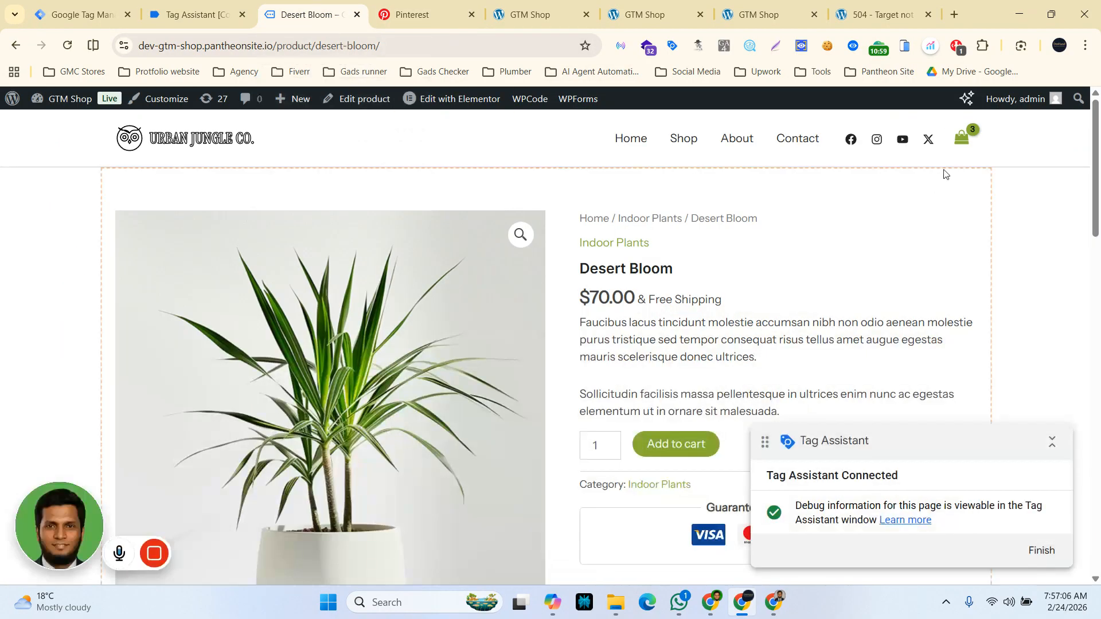
pyautogui.click(955, 46)
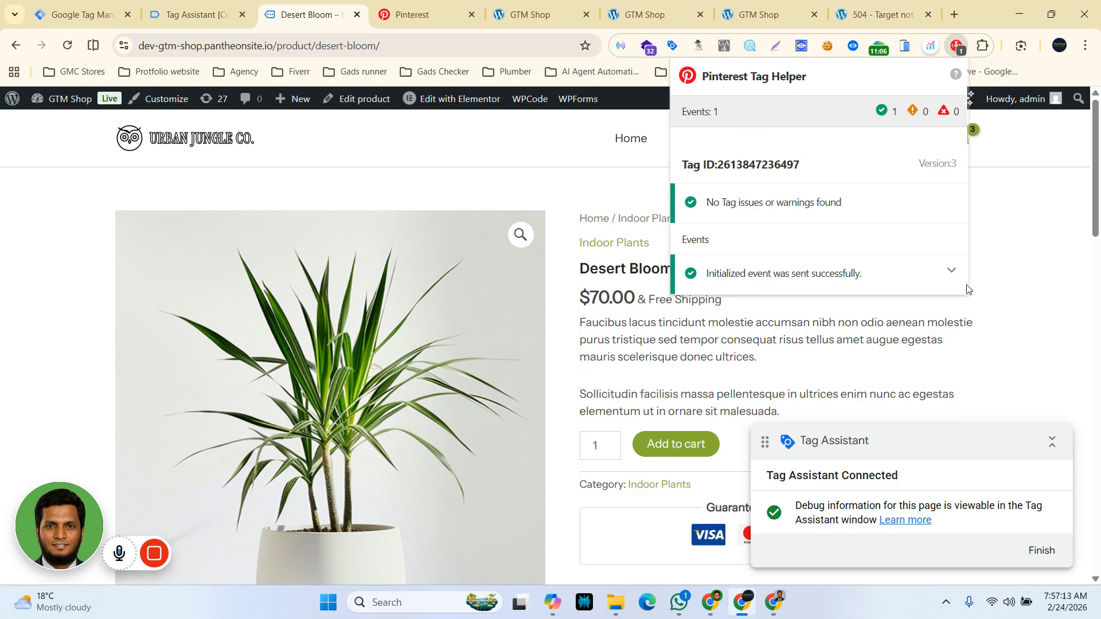
pyautogui.click(951, 272)
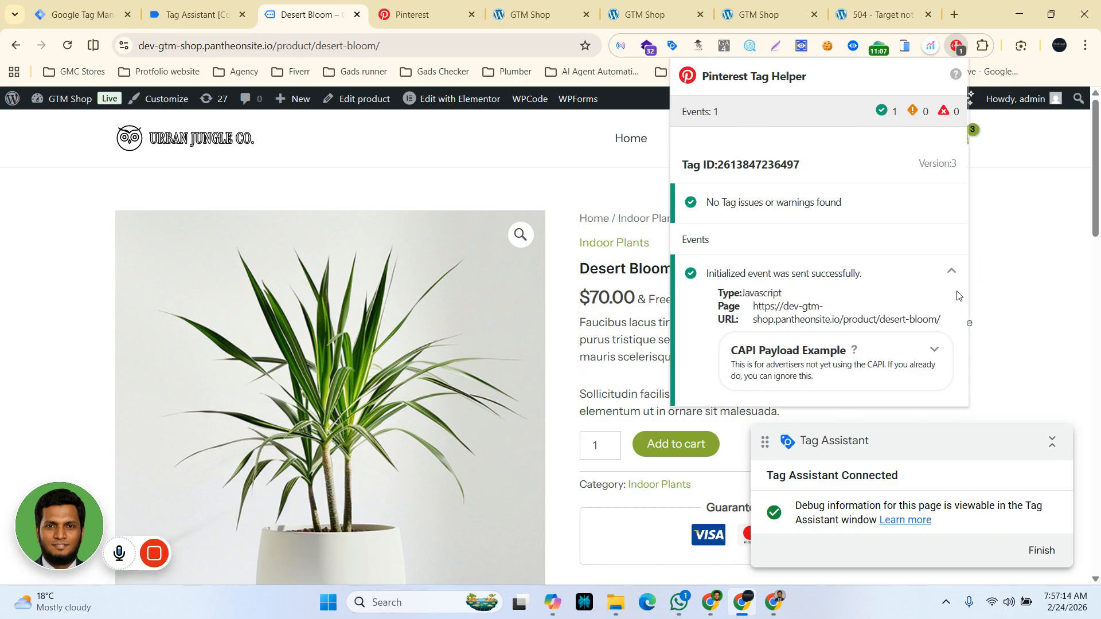
pyautogui.click(1026, 365)
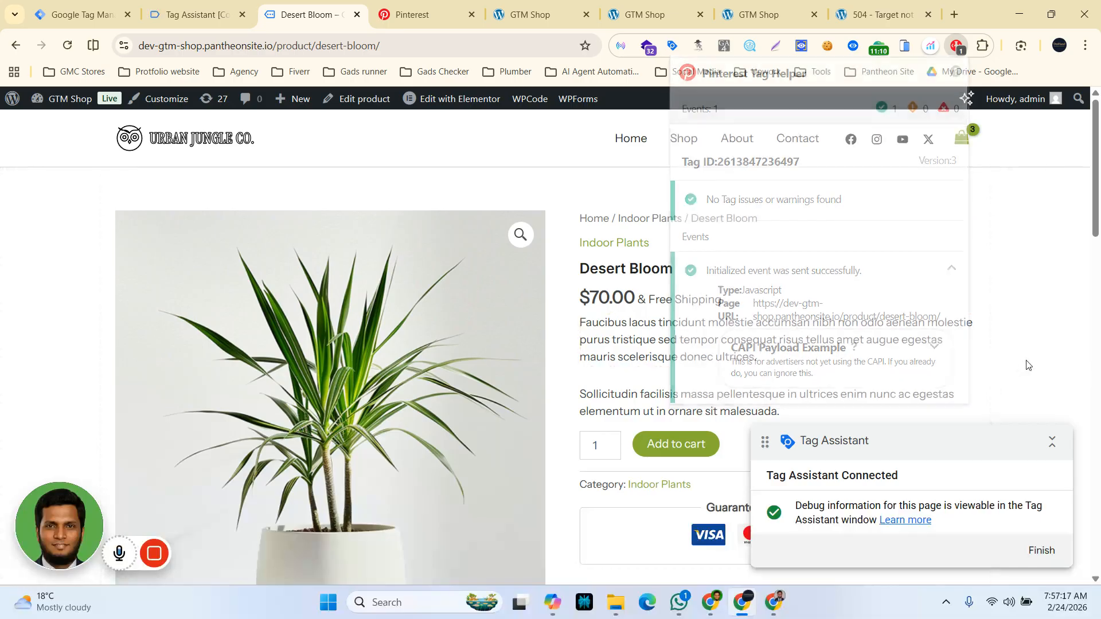